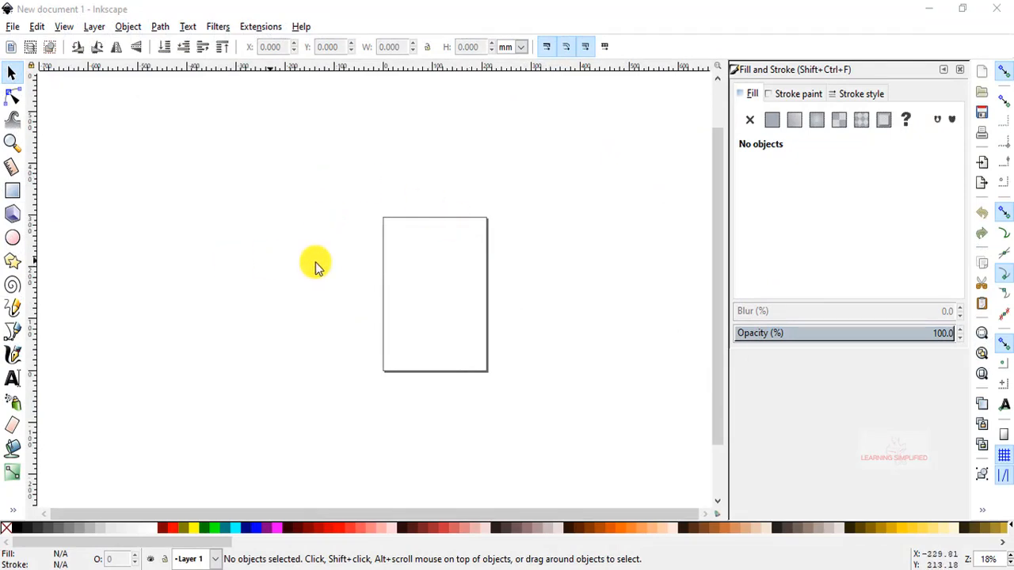
- Draw a closed freehand shape about 160 mm wide and 107 mm high across the upper part of the page
{"action": "scroll", "coordinate": [437, 271], "scroll_direction": "up", "scroll_amount": 3, "text": "ctrl"}
{"action": "scroll", "coordinate": [434, 266], "scroll_direction": "down", "scroll_amount": 2, "text": "ctrl"}
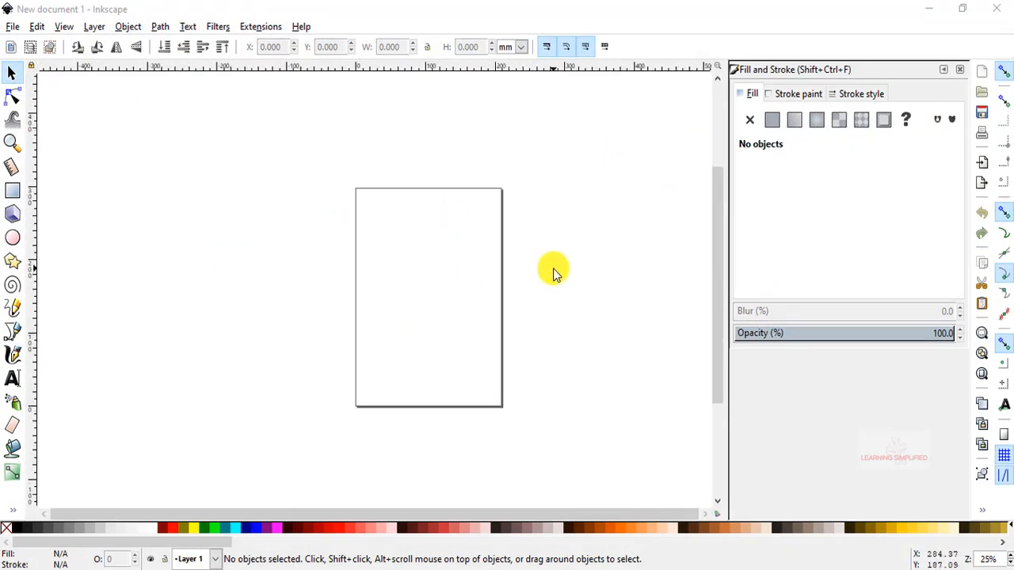
{"action": "left_click", "coordinate": [361, 7]}
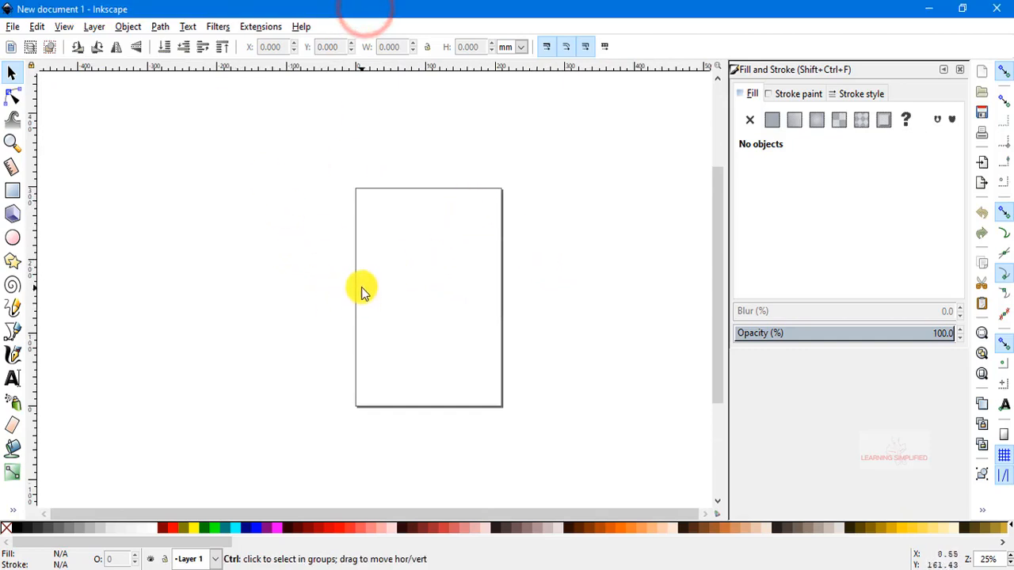
{"action": "scroll", "coordinate": [360, 287], "scroll_direction": "up", "scroll_amount": 1, "text": "ctrl"}
{"action": "scroll", "coordinate": [617, 318], "scroll_direction": "up", "scroll_amount": 2, "text": "ctrl"}
{"action": "scroll", "coordinate": [618, 312], "scroll_direction": "down", "scroll_amount": 2, "text": "ctrl"}
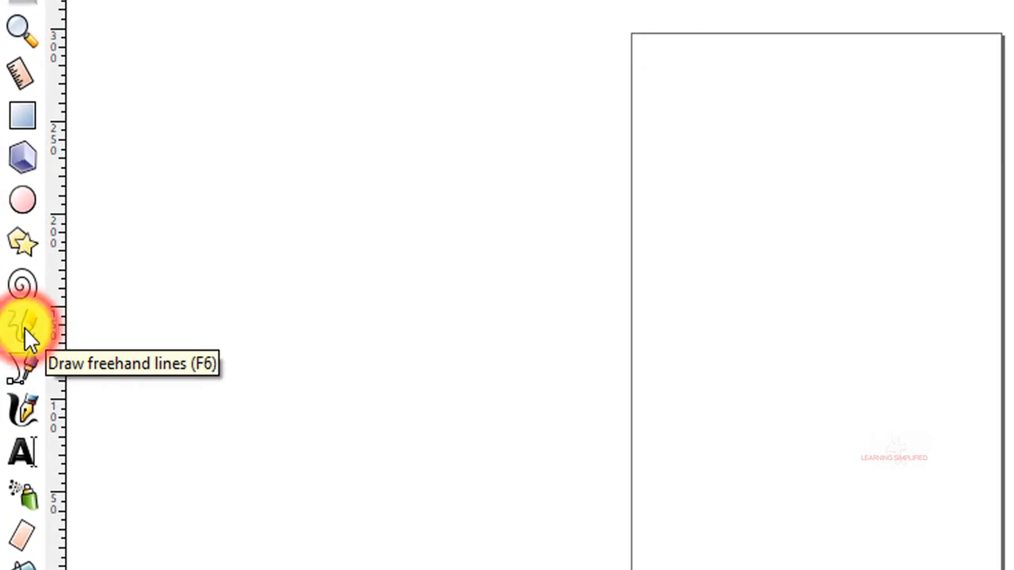
{"action": "left_click", "coordinate": [24, 329]}
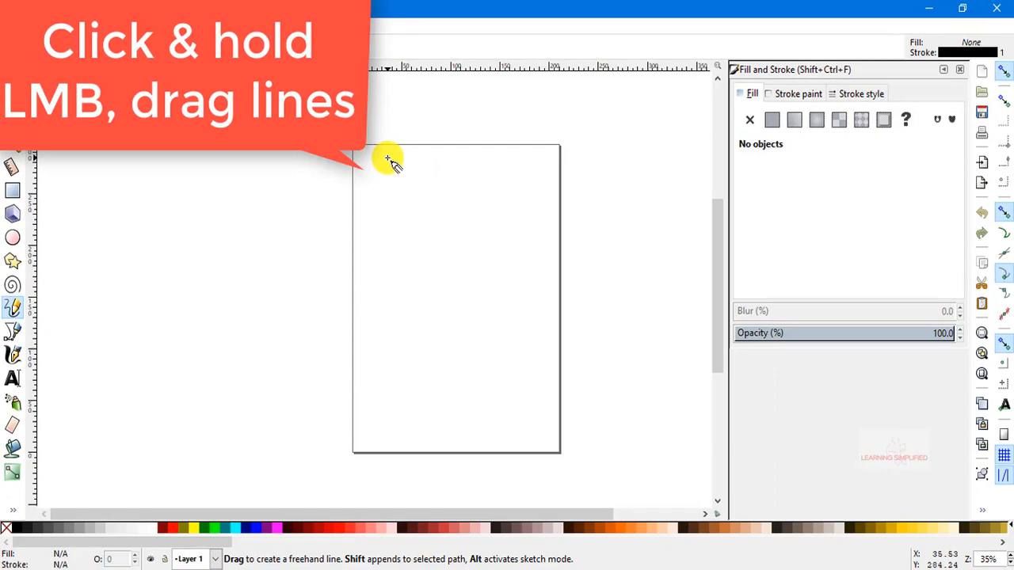
{"action": "mouse_move", "coordinate": [387, 159]}
{"action": "left_mouse_down"}
{"action": "mouse_move", "coordinate": [410, 184]}
{"action": "mouse_move", "coordinate": [395, 195]}
{"action": "mouse_move", "coordinate": [398, 210]}
{"action": "mouse_move", "coordinate": [416, 209]}
{"action": "mouse_move", "coordinate": [452, 257]}
{"action": "mouse_move", "coordinate": [473, 216]}
{"action": "mouse_move", "coordinate": [494, 231]}
{"action": "mouse_move", "coordinate": [526, 205]}
{"action": "mouse_move", "coordinate": [522, 184]}
{"action": "mouse_move", "coordinate": [539, 184]}
{"action": "mouse_move", "coordinate": [511, 163]}
{"action": "mouse_move", "coordinate": [488, 166]}
{"action": "mouse_move", "coordinate": [450, 149]}
{"action": "mouse_move", "coordinate": [392, 157]}
{"action": "left_mouse_up"}
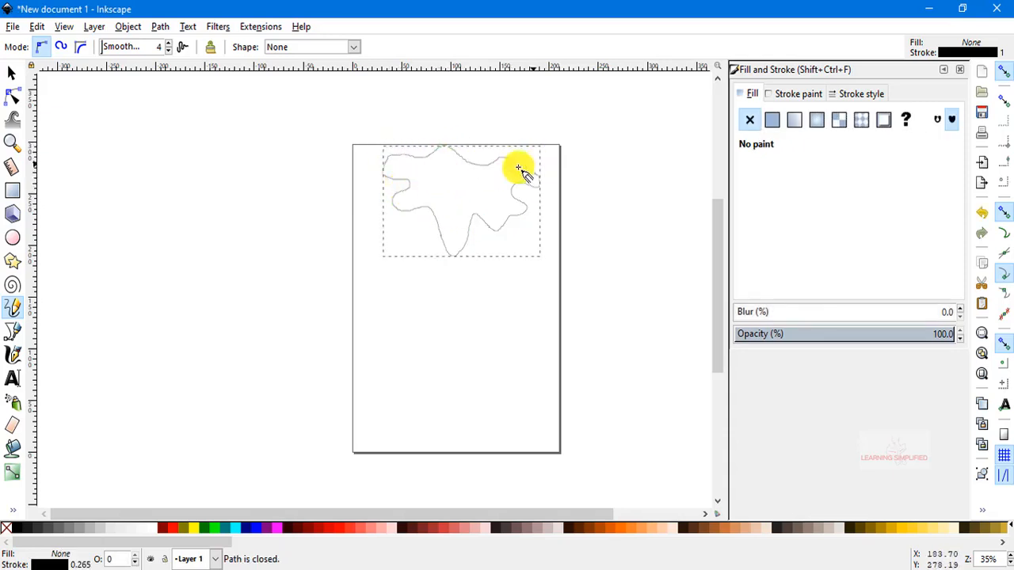
{"action": "left_click", "coordinate": [11, 72]}
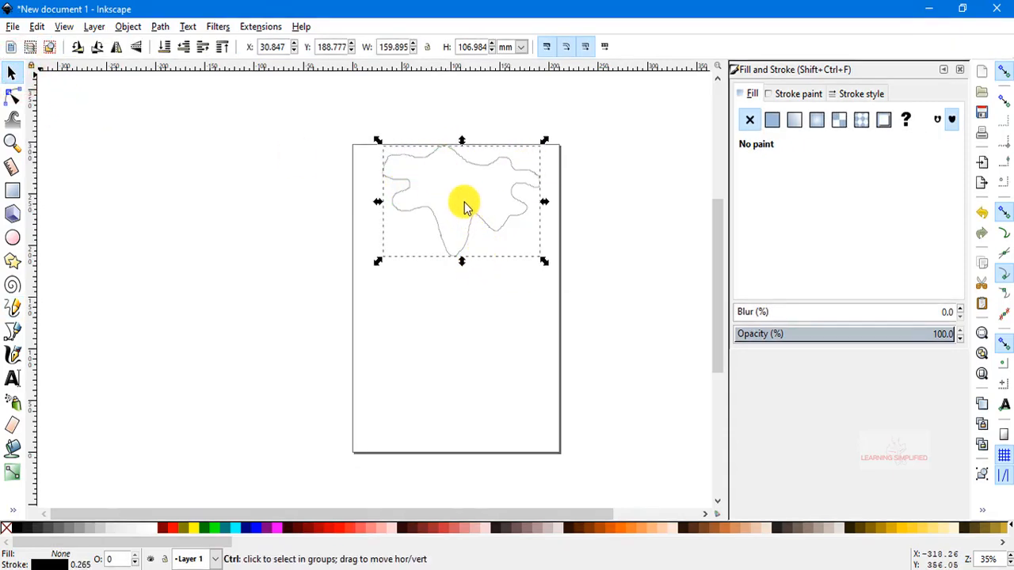
- Examine the freehand shape's outline up close along its upper and lower edges
{"action": "left_click", "coordinate": [518, 220]}
{"action": "left_click", "coordinate": [502, 222]}
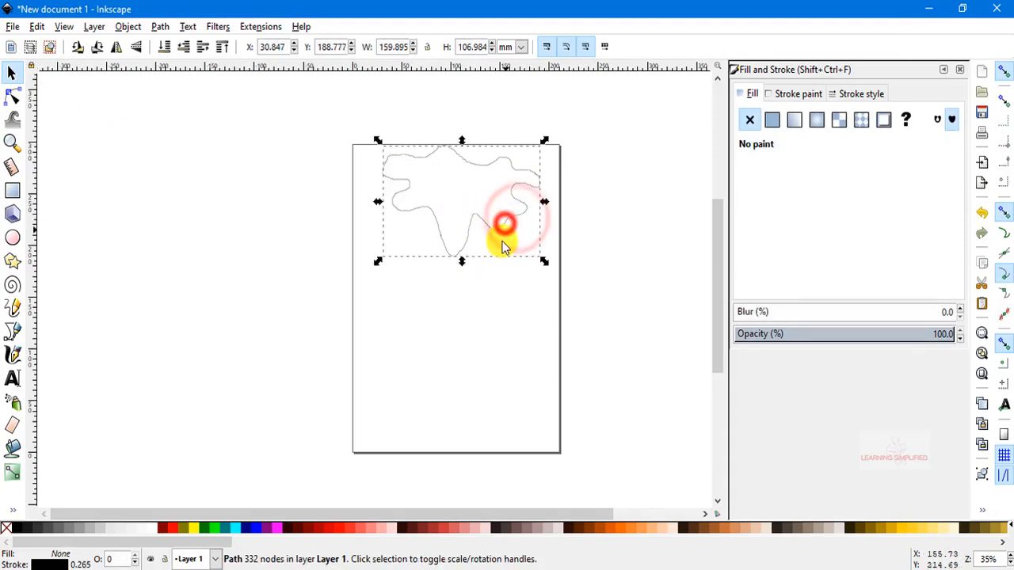
{"action": "scroll", "coordinate": [487, 232], "scroll_direction": "up", "scroll_amount": 4, "text": "ctrl"}
{"action": "scroll", "coordinate": [484, 230], "scroll_direction": "up", "scroll_amount": 6}
{"action": "left_click", "coordinate": [434, 228]}
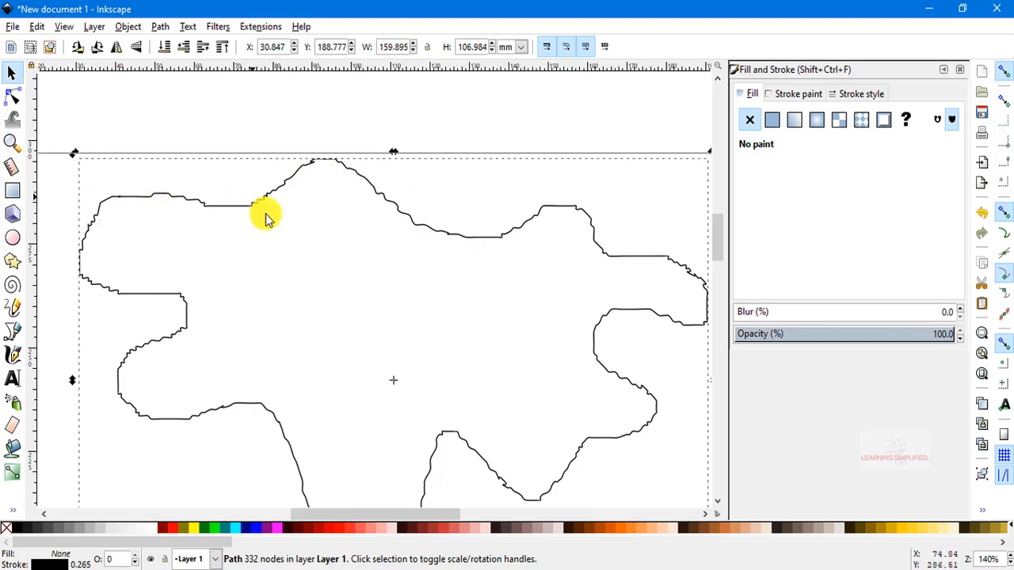
{"action": "scroll", "coordinate": [376, 266], "scroll_direction": "down", "scroll_amount": 4}
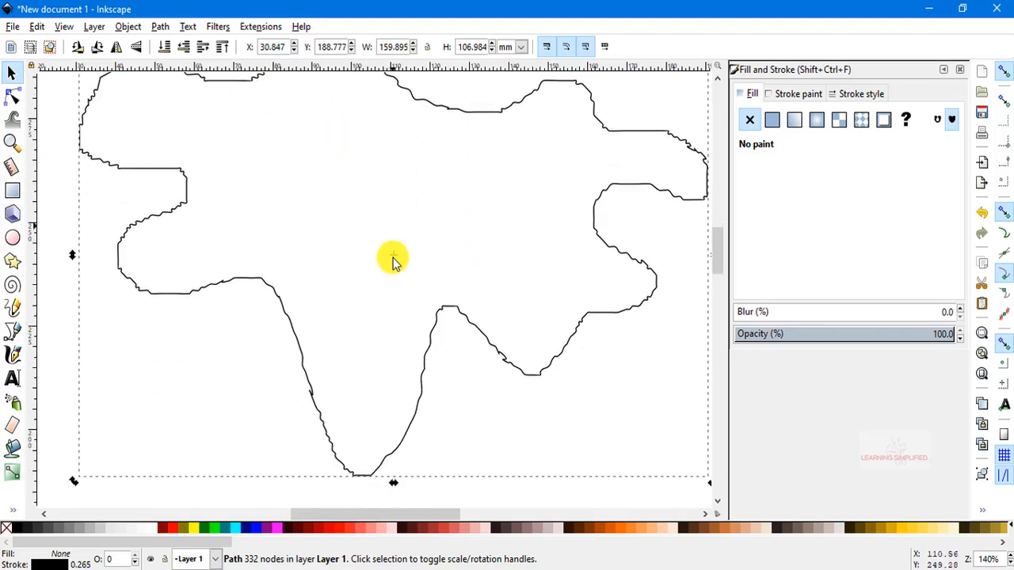
{"action": "scroll", "coordinate": [404, 232], "scroll_direction": "down", "scroll_amount": 2}
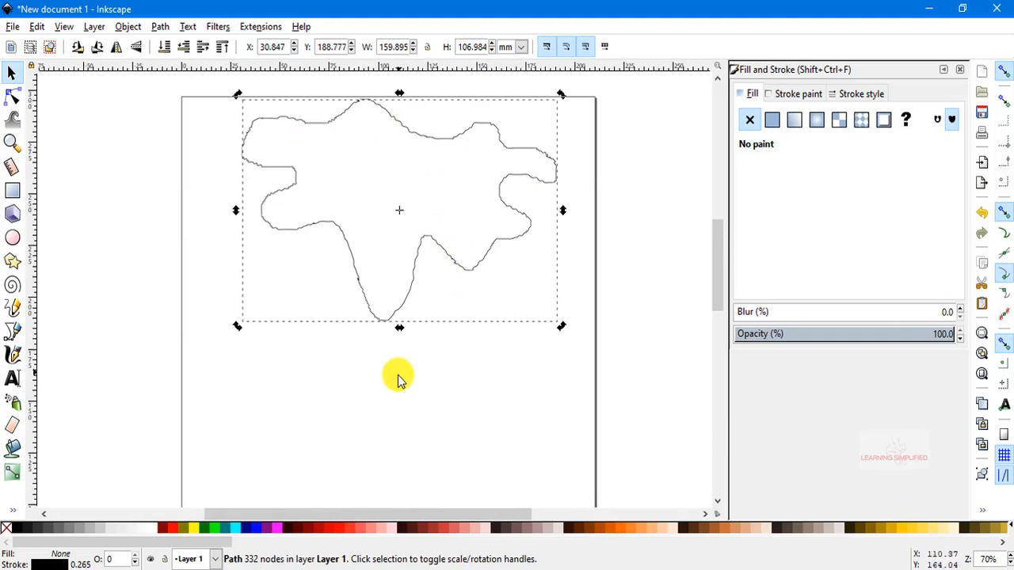
{"action": "scroll", "coordinate": [415, 346], "scroll_direction": "down", "scroll_amount": 2}
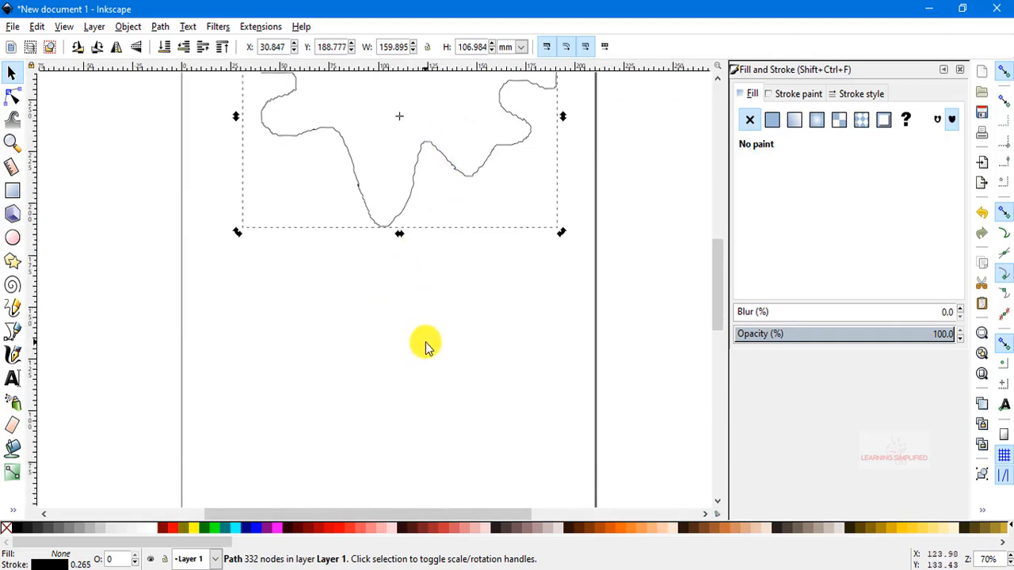
{"action": "scroll", "coordinate": [483, 349], "scroll_direction": "up", "scroll_amount": 3}
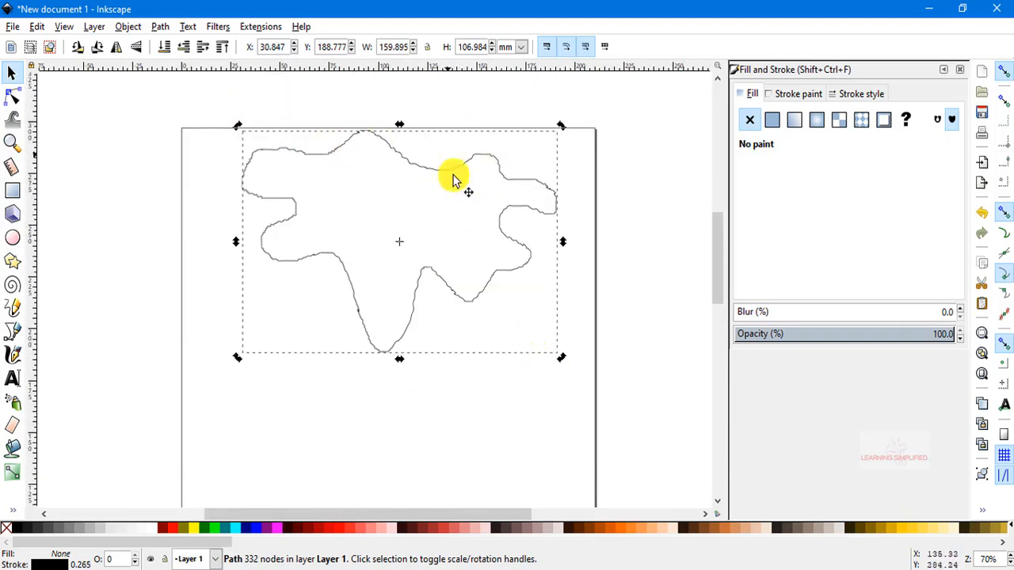
- Draw a rectangle about 182 mm wide and 91 mm high below the freehand shape
{"action": "left_click", "coordinate": [12, 190]}
{"action": "scroll", "coordinate": [512, 297], "scroll_direction": "down", "scroll_amount": 2}
{"action": "left_click_drag", "start_coordinate": [209, 302], "coordinate": [568, 489]}
{"action": "scroll", "coordinate": [605, 388], "scroll_direction": "down", "scroll_amount": 2}
{"action": "left_click", "coordinate": [12, 72]}
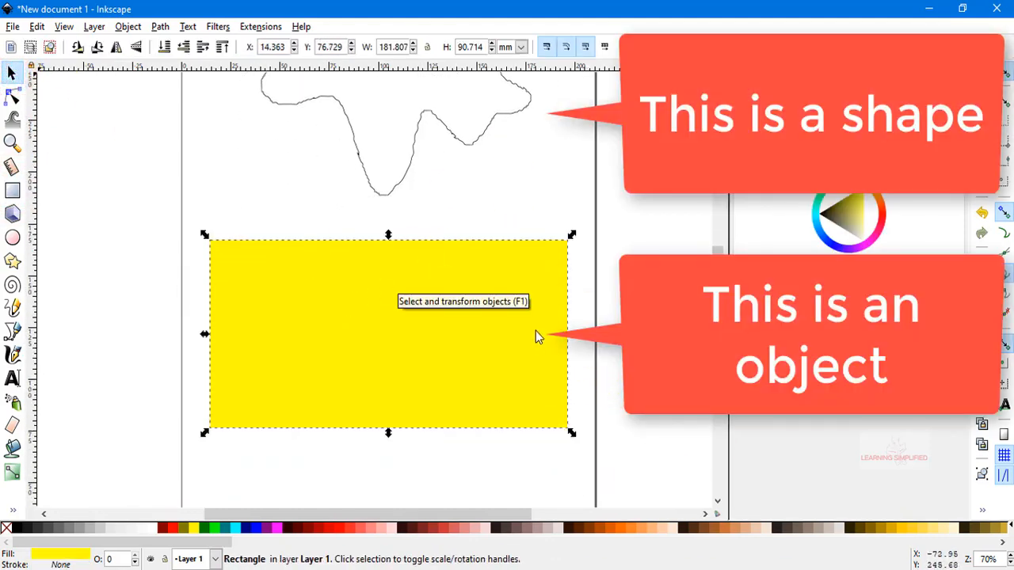
- Compare the freehand shape with the rectangle, selecting each one to check its fill and object type
{"action": "left_click", "coordinate": [269, 193]}
{"action": "left_click", "coordinate": [288, 290]}
{"action": "scroll", "coordinate": [611, 315], "scroll_direction": "up", "scroll_amount": 3}
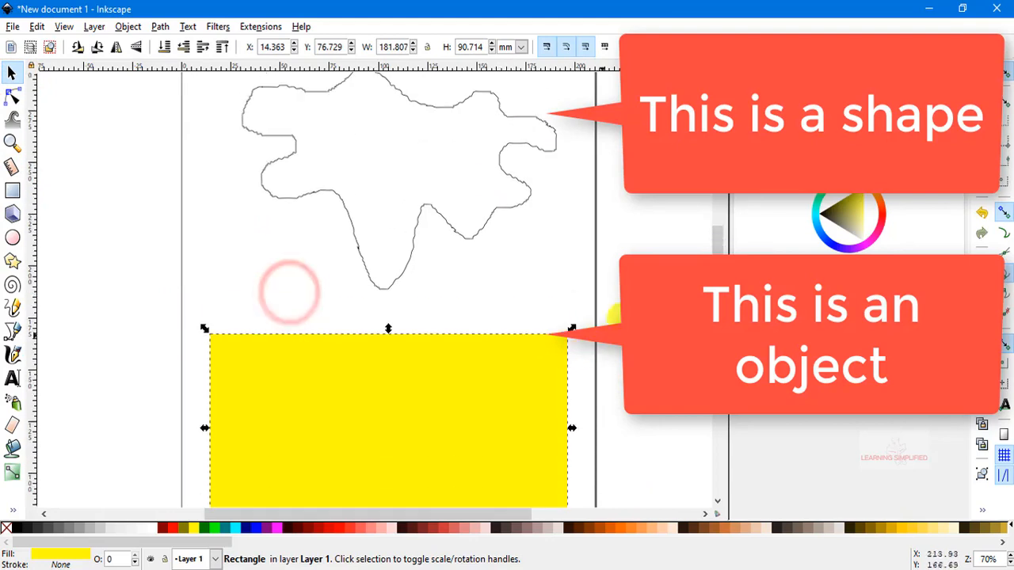
{"action": "scroll", "coordinate": [638, 305], "scroll_direction": "down", "scroll_amount": 3}
{"action": "scroll", "coordinate": [634, 301], "scroll_direction": "up", "scroll_amount": 6}
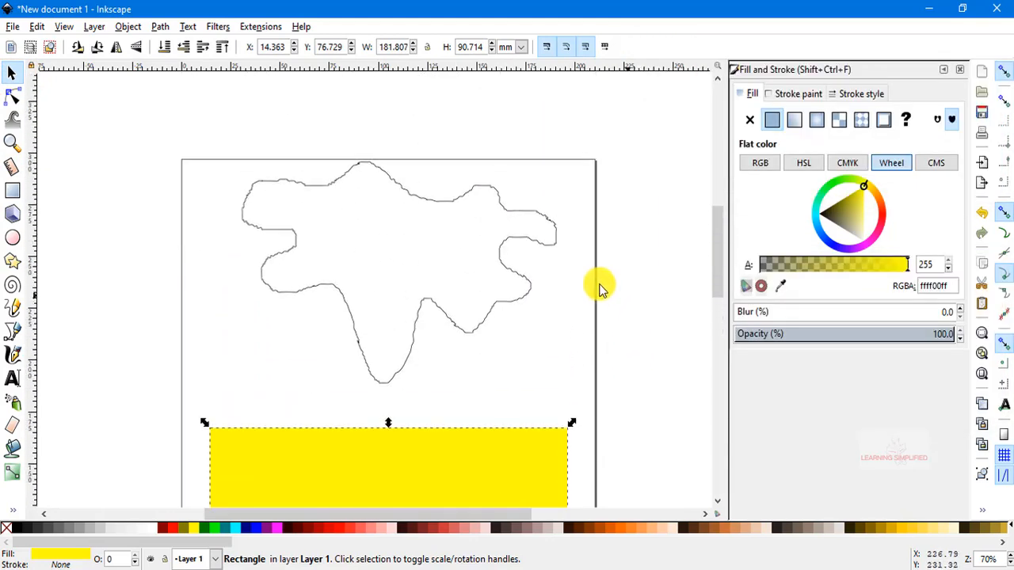
{"action": "left_click", "coordinate": [420, 204]}
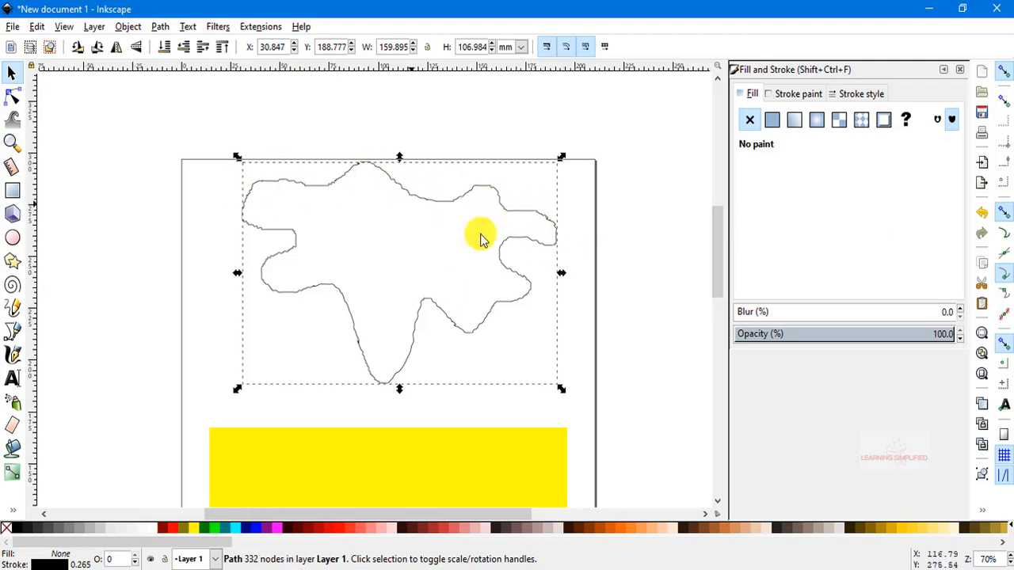
{"action": "scroll", "coordinate": [480, 233], "scroll_direction": "down", "scroll_amount": 5}
{"action": "left_click", "coordinate": [420, 273]}
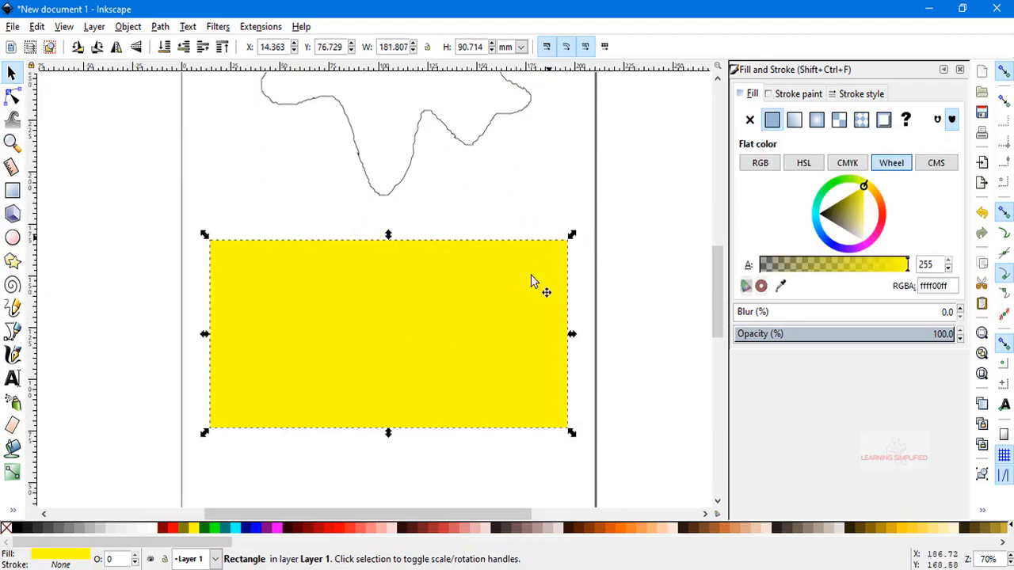
{"action": "scroll", "coordinate": [560, 337], "scroll_direction": "up", "scroll_amount": 3}
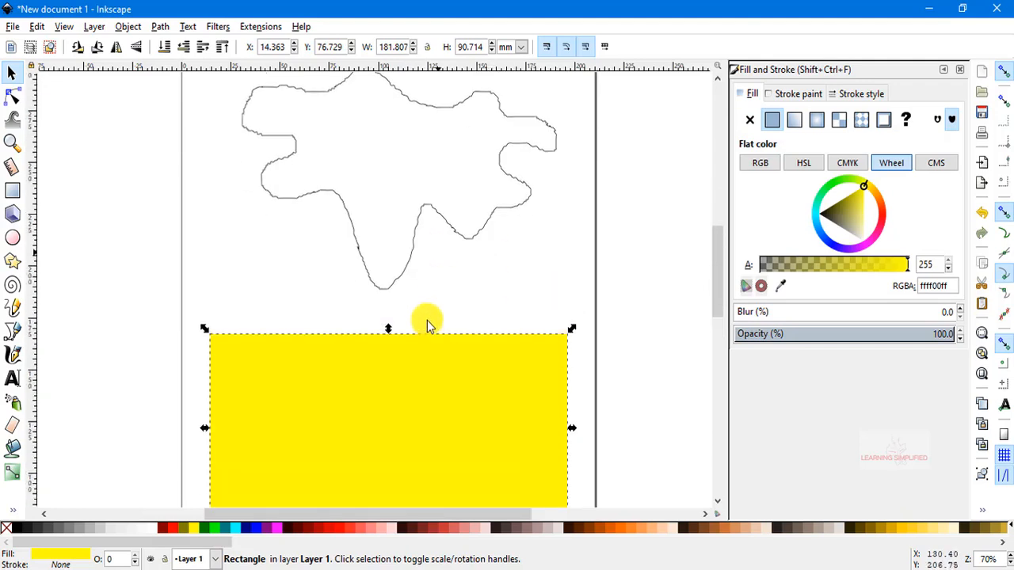
{"action": "scroll", "coordinate": [560, 279], "scroll_direction": "up", "scroll_amount": 2}
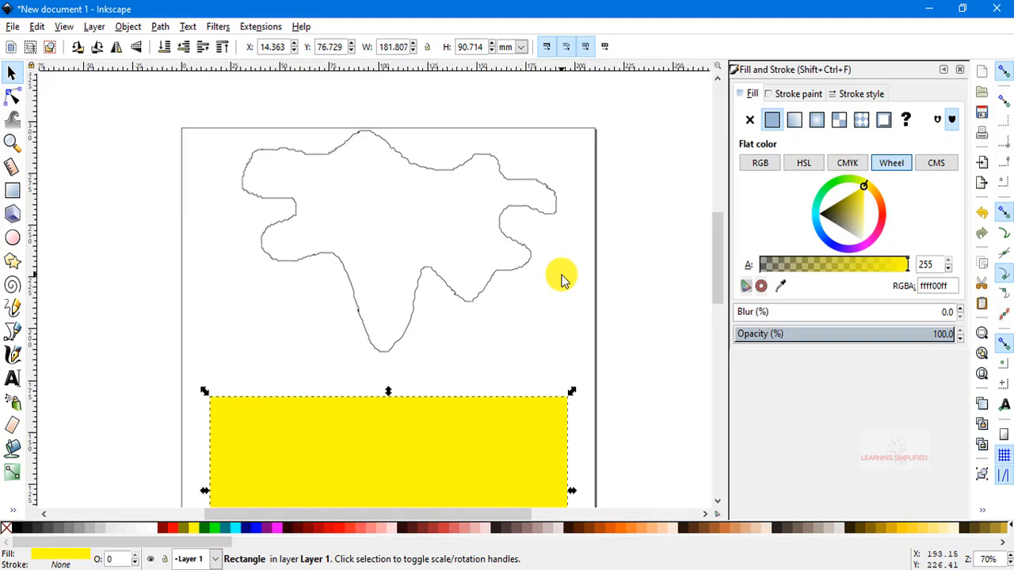
- Try yellow, red and purple fills on the freehand shape and settle on orange (ff6600)
{"action": "left_click", "coordinate": [432, 174]}
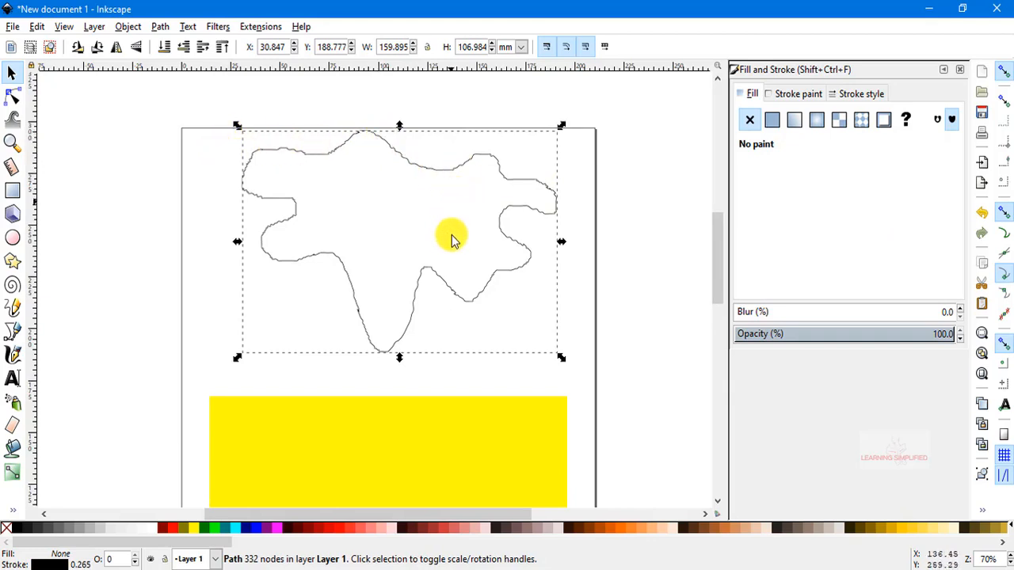
{"action": "left_click", "coordinate": [195, 529]}
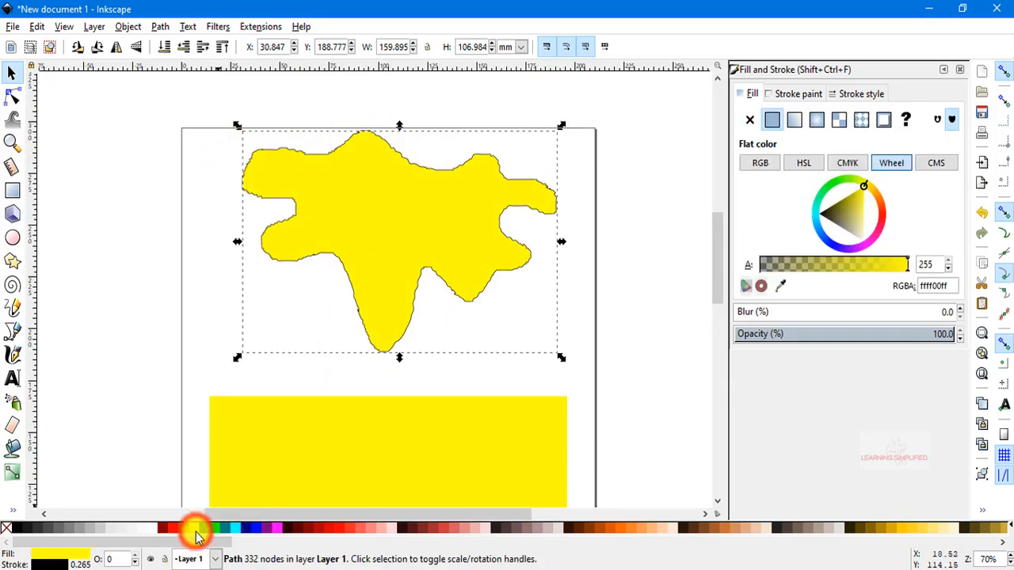
{"action": "left_click", "coordinate": [171, 529]}
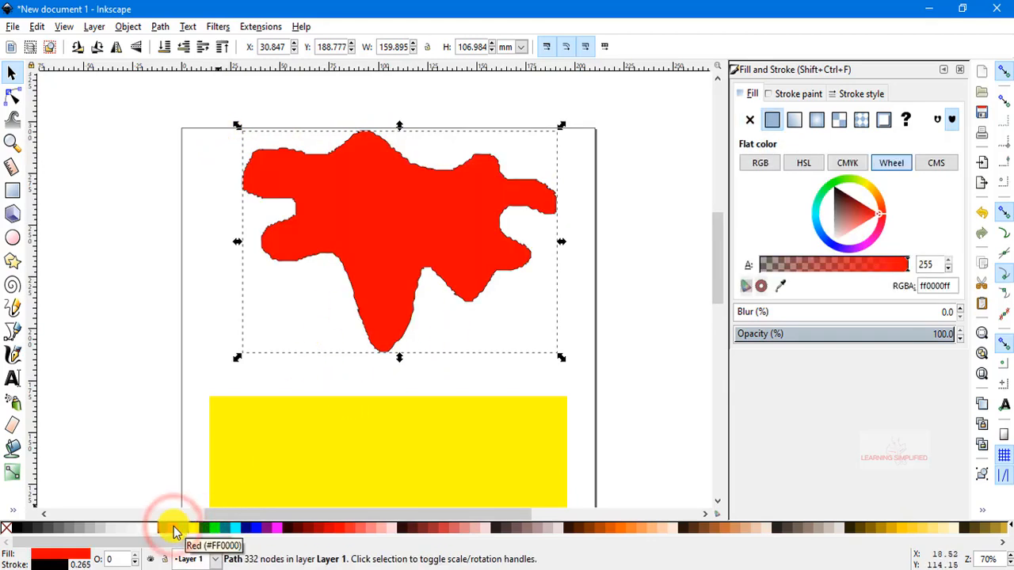
{"action": "left_click", "coordinate": [268, 528]}
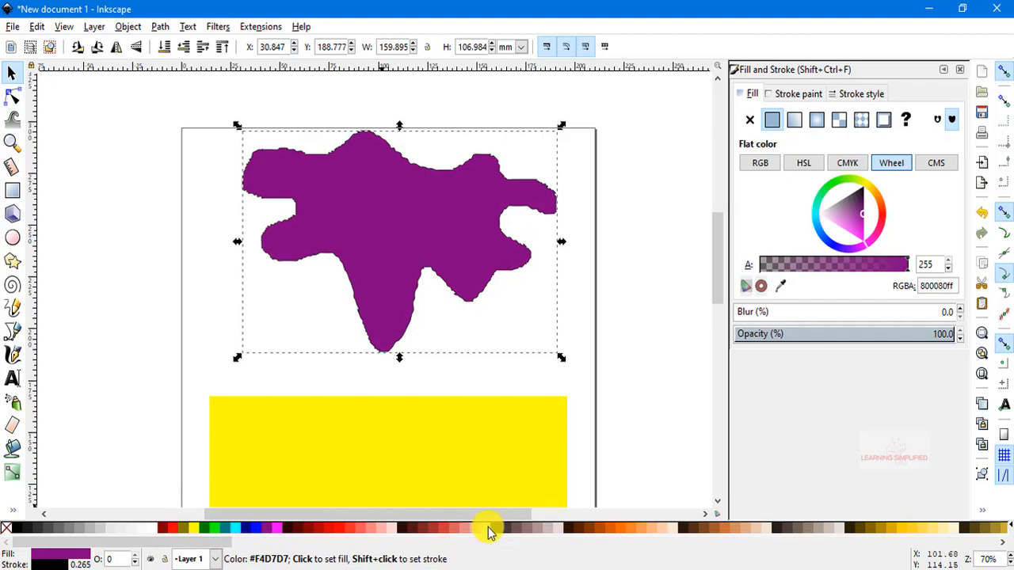
{"action": "left_click", "coordinate": [617, 529]}
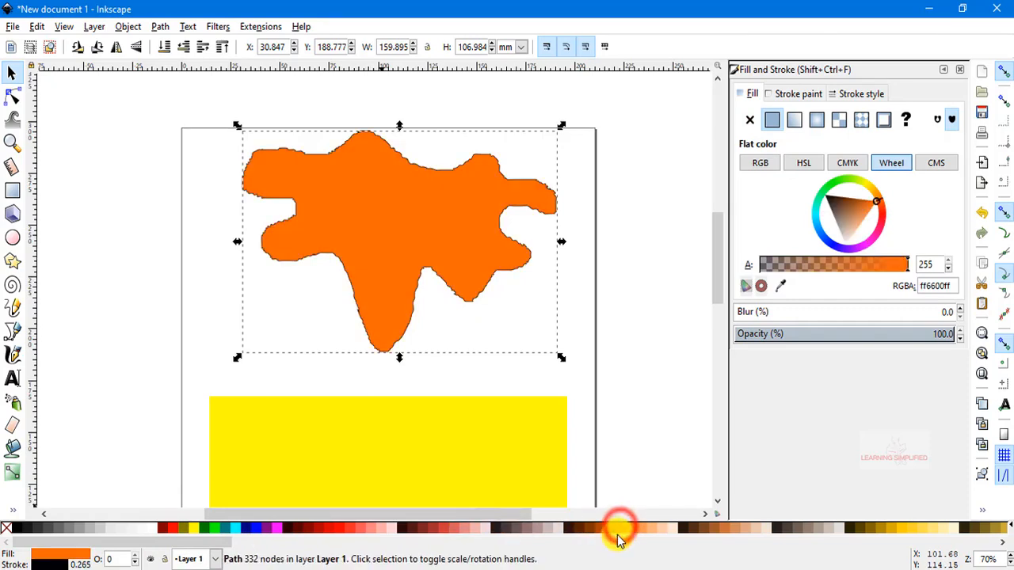
{"action": "left_click", "coordinate": [639, 528]}
{"action": "left_click", "coordinate": [620, 532]}
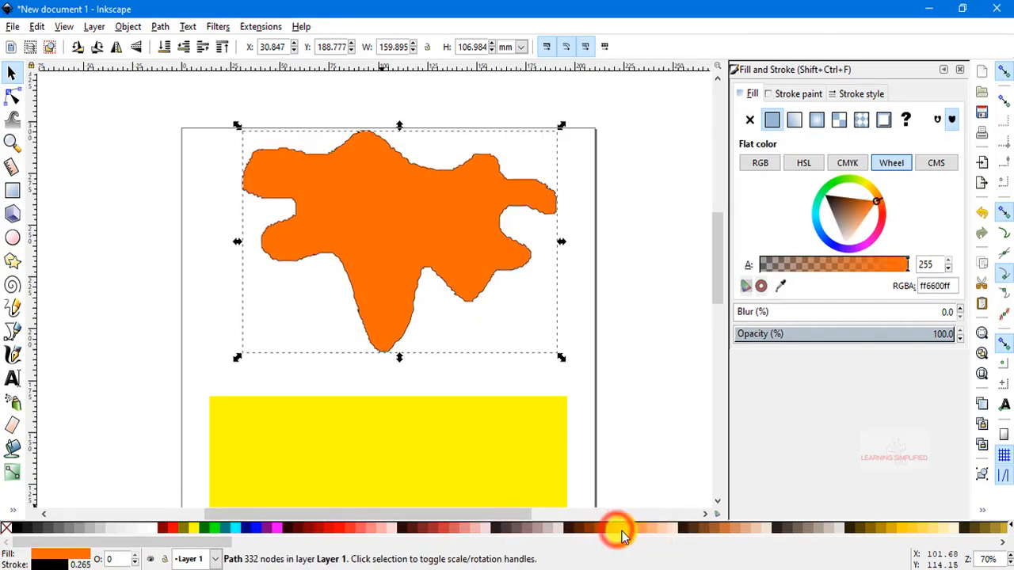
- Recolour the freehand shape's stroke, trying brown #A05A2C before settling on green
{"action": "left_click", "coordinate": [619, 530], "text": "shift"}
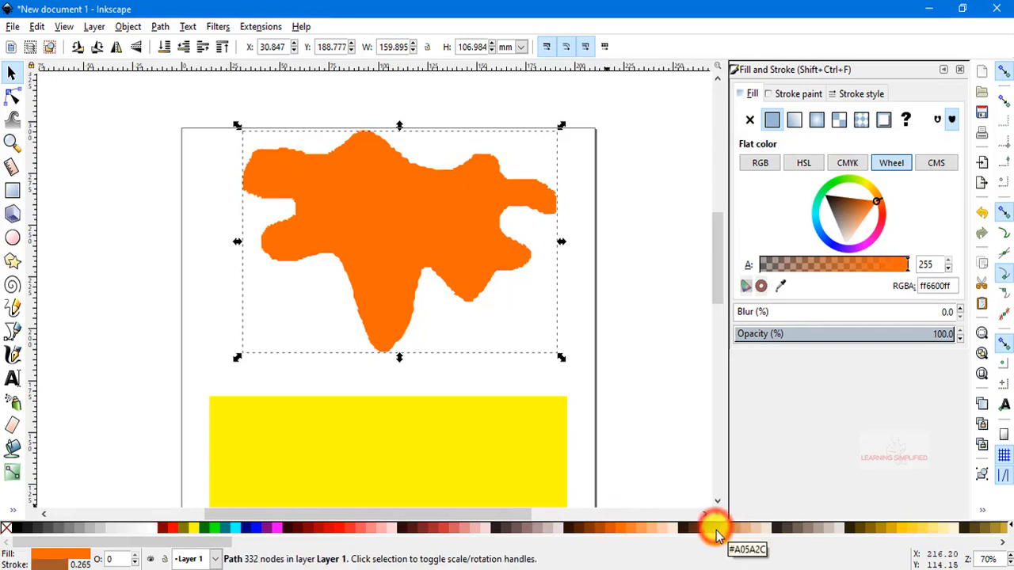
{"action": "scroll", "coordinate": [550, 199], "scroll_direction": "up", "scroll_amount": 4, "text": "ctrl"}
{"action": "scroll", "coordinate": [555, 170], "scroll_direction": "up", "scroll_amount": 3, "text": "ctrl"}
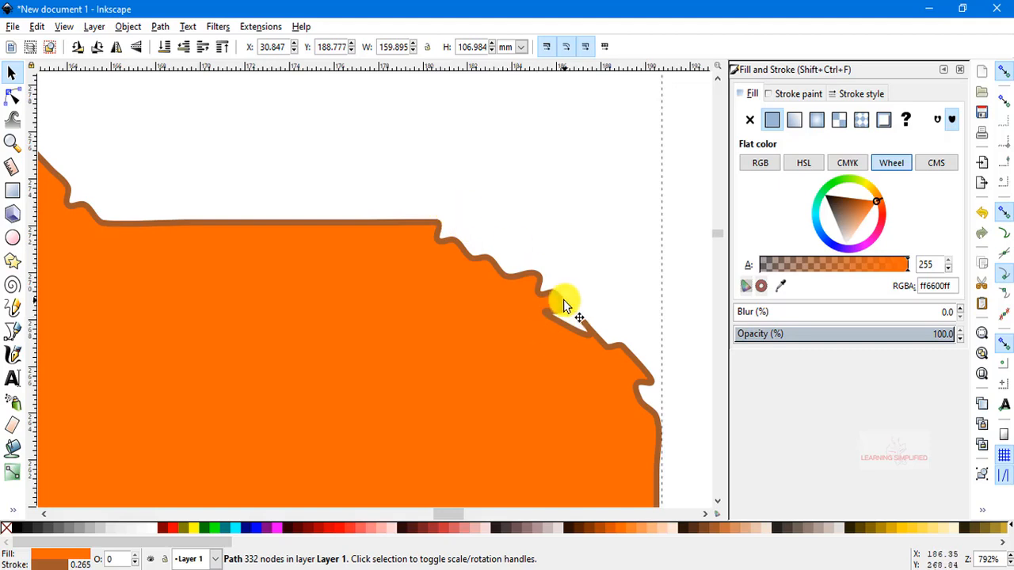
{"action": "scroll", "coordinate": [565, 304], "scroll_direction": "down", "scroll_amount": 4}
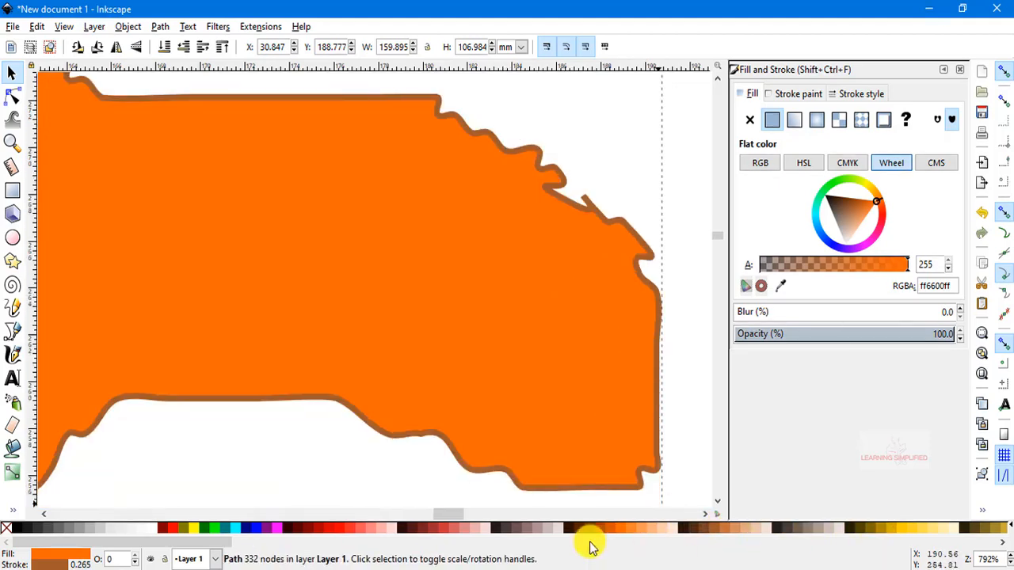
{"action": "left_click", "coordinate": [206, 527], "text": "shift"}
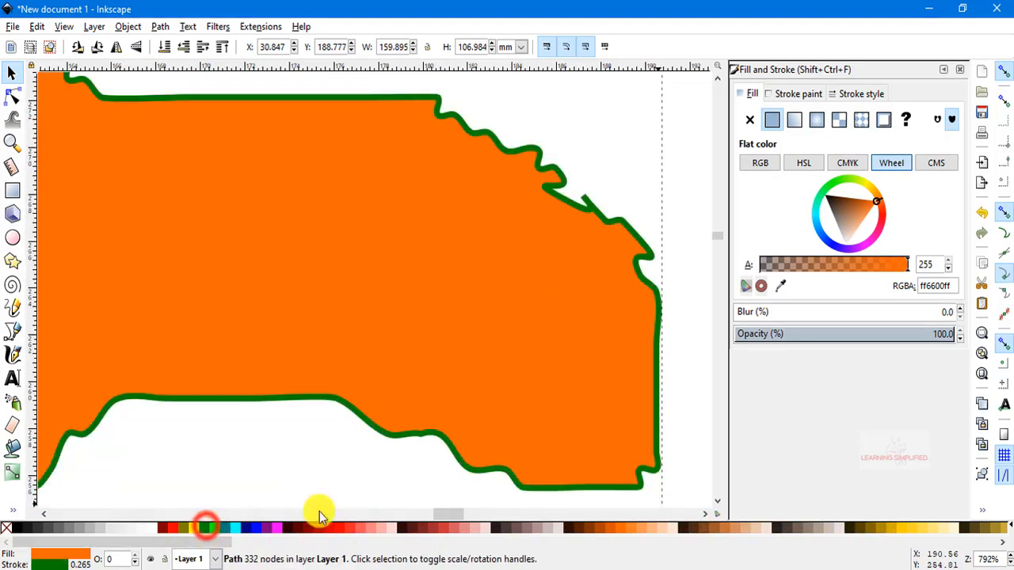
{"action": "scroll", "coordinate": [516, 317], "scroll_direction": "up", "scroll_amount": 4}
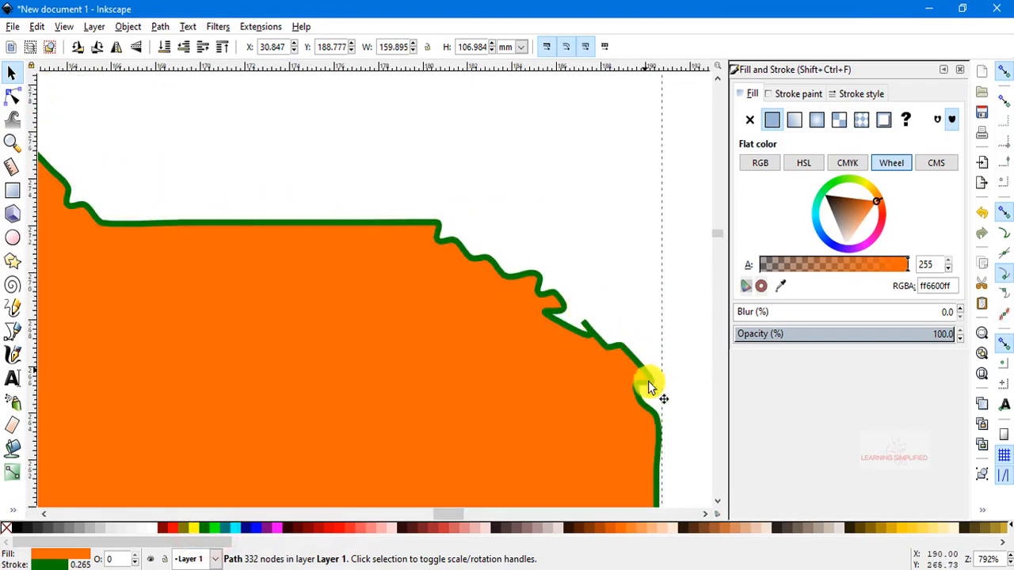
{"action": "scroll", "coordinate": [276, 294], "scroll_direction": "down", "scroll_amount": 5}
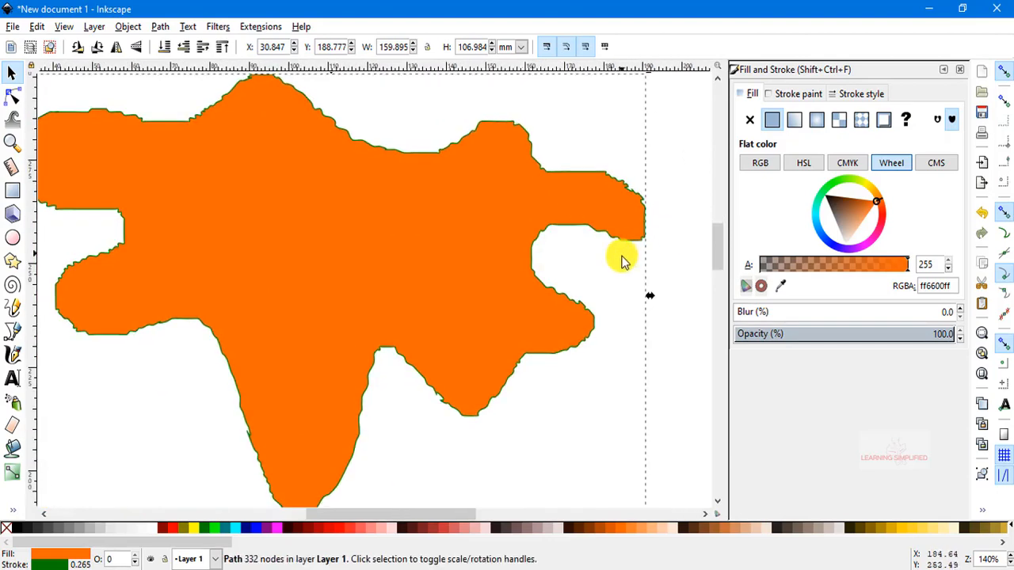
- Select the rectangle and the freehand shape in turn to compare their edges, fill and stroke
{"action": "left_click", "coordinate": [622, 261]}
{"action": "scroll", "coordinate": [561, 276], "scroll_direction": "down", "scroll_amount": 3}
{"action": "scroll", "coordinate": [353, 294], "scroll_direction": "up", "scroll_amount": 3}
{"action": "scroll", "coordinate": [264, 238], "scroll_direction": "down", "scroll_amount": 3}
{"action": "left_click", "coordinate": [228, 336]}
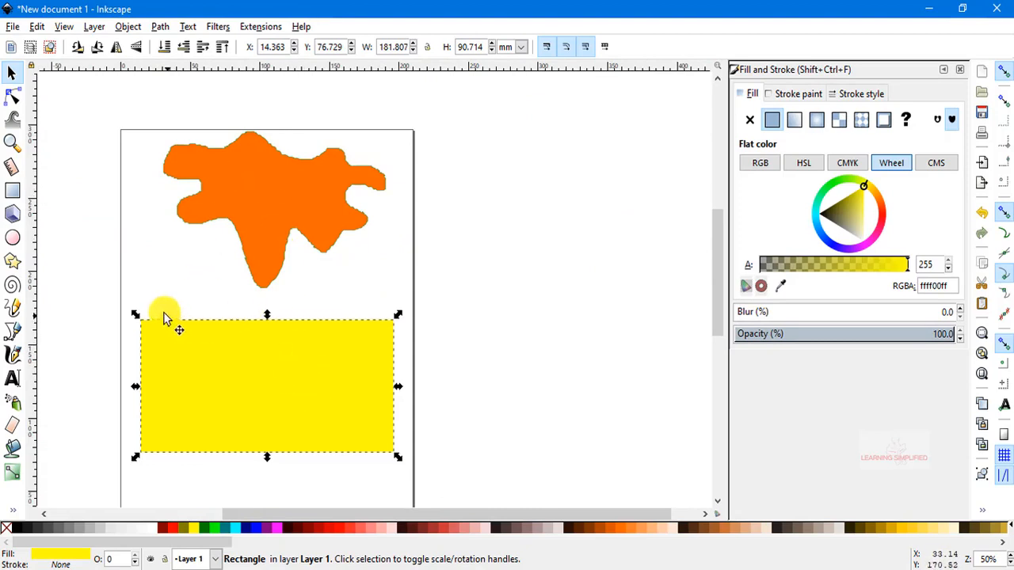
{"action": "left_click", "coordinate": [289, 213]}
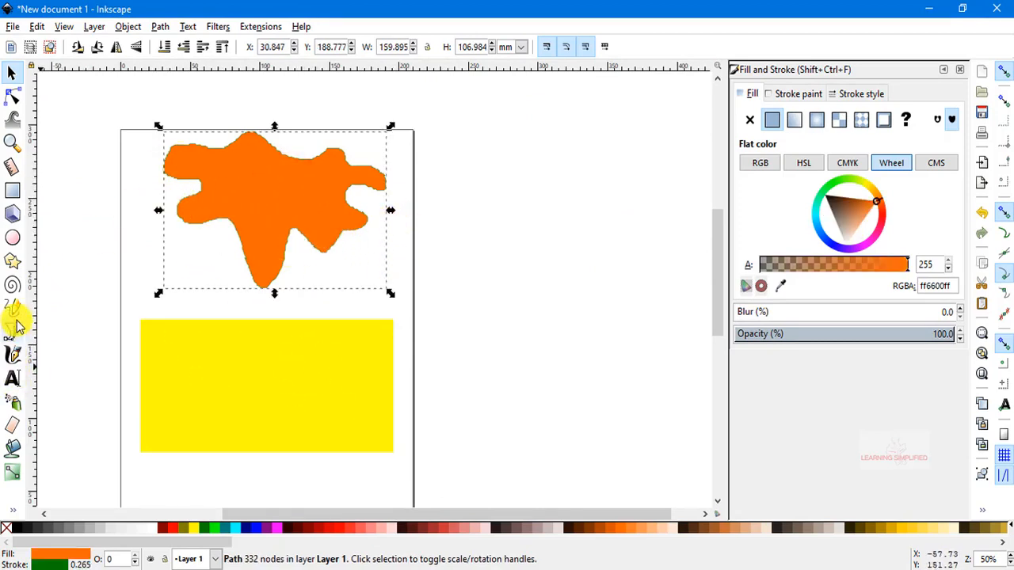
{"action": "scroll", "coordinate": [121, 221], "scroll_direction": "up", "scroll_amount": 2, "text": "ctrl"}
{"action": "scroll", "coordinate": [491, 236], "scroll_direction": "up", "scroll_amount": 6}
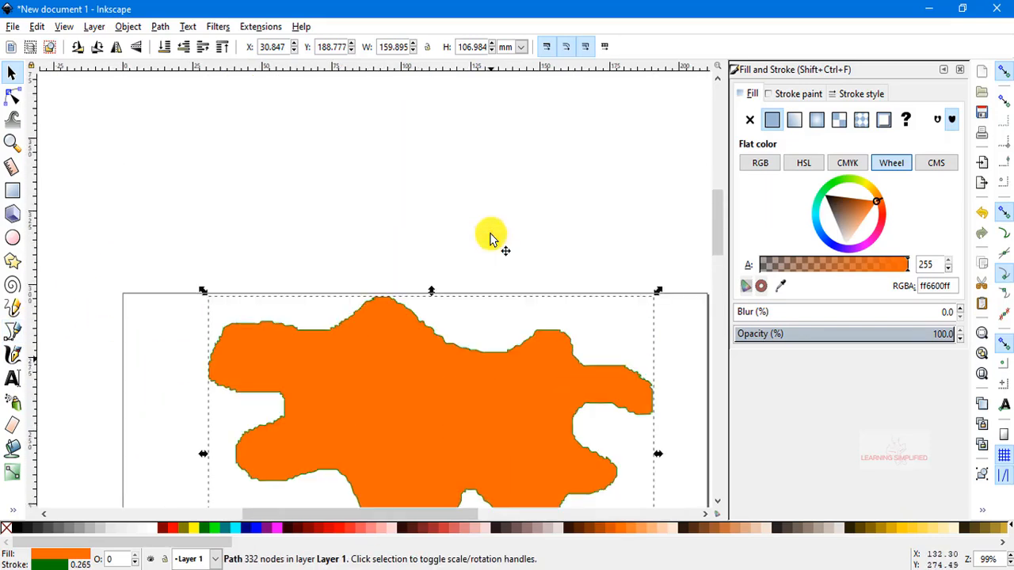
{"action": "scroll", "coordinate": [492, 235], "scroll_direction": "down", "scroll_amount": 2}
{"action": "scroll", "coordinate": [494, 232], "scroll_direction": "down", "scroll_amount": 12}
{"action": "left_click", "coordinate": [415, 152]}
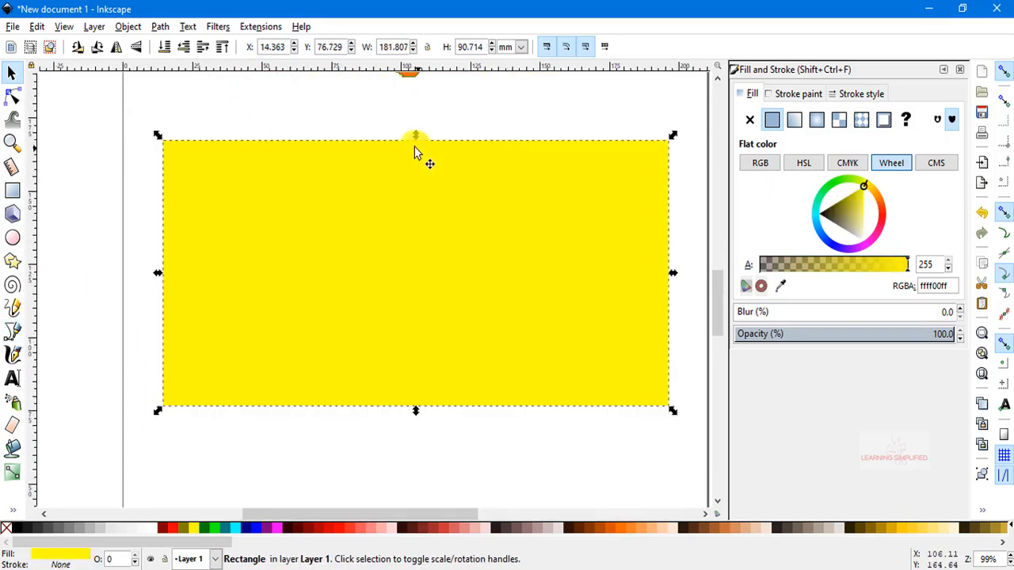
- Resize the yellow rectangle with its opposite corner handles to about 161 by 83 mm, also trying its corner-rounding handle
{"action": "double_click", "coordinate": [392, 144]}
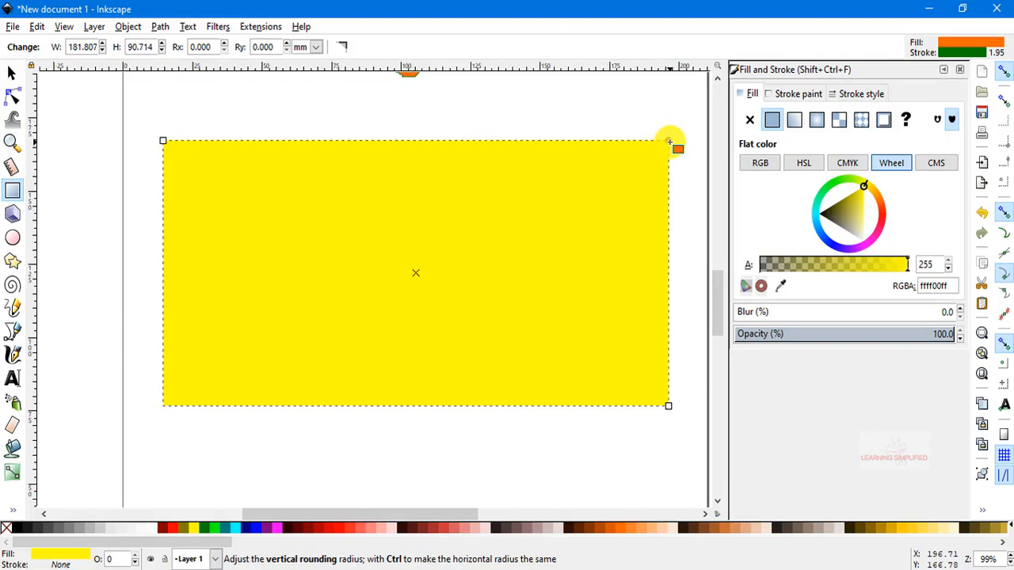
{"action": "mouse_move", "coordinate": [667, 144]}
{"action": "left_mouse_down"}
{"action": "mouse_move", "coordinate": [643, 204]}
{"action": "mouse_move", "coordinate": [634, 198]}
{"action": "mouse_move", "coordinate": [578, 274]}
{"action": "mouse_move", "coordinate": [599, 271]}
{"action": "mouse_move", "coordinate": [677, 140]}
{"action": "mouse_move", "coordinate": [641, 230]}
{"action": "mouse_move", "coordinate": [679, 136]}
{"action": "left_mouse_up"}
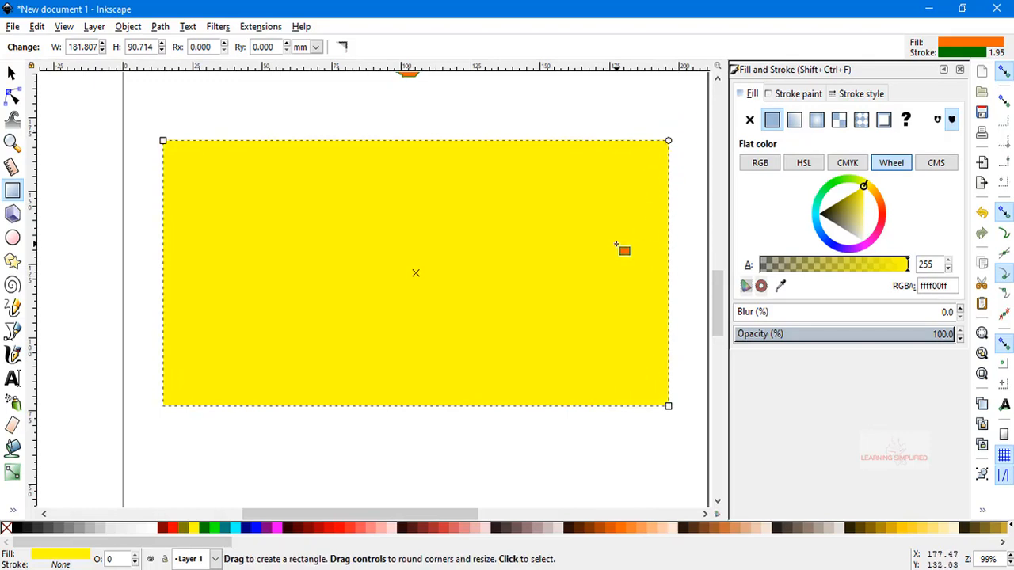
{"action": "left_click", "coordinate": [11, 72]}
{"action": "key", "text": "r"}
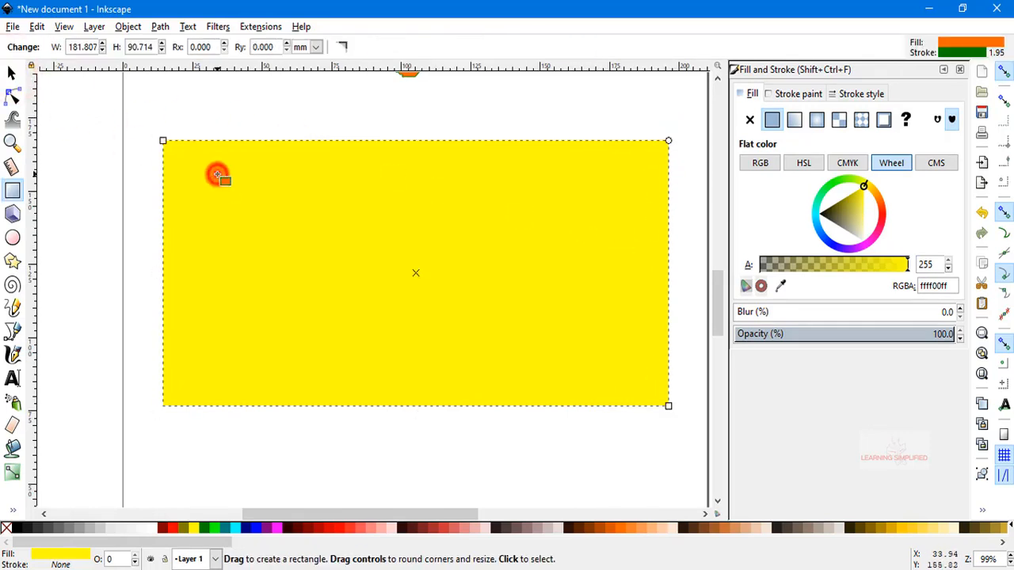
{"action": "left_click_drag", "start_coordinate": [164, 143], "coordinate": [124, 150]}
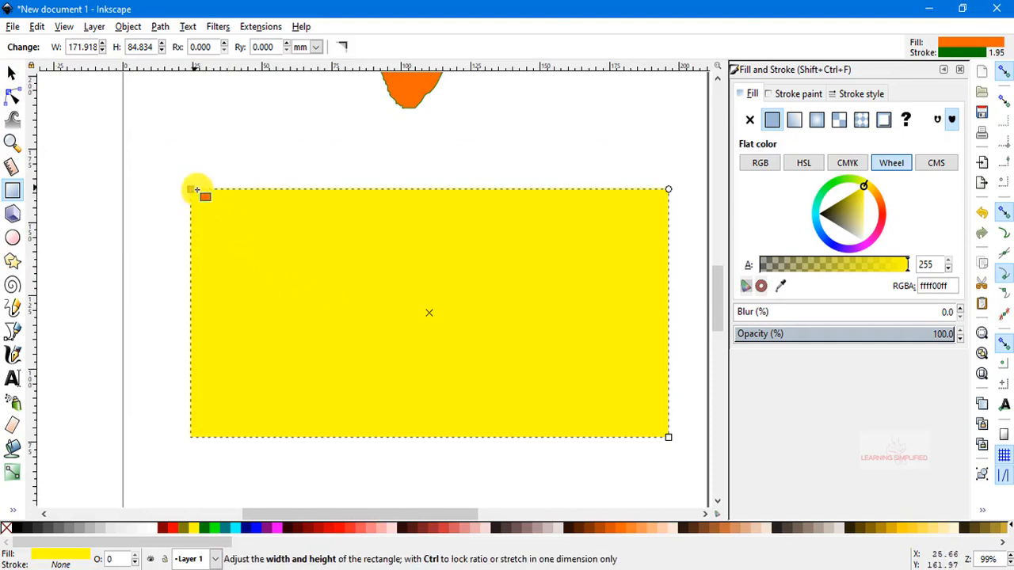
{"action": "scroll", "coordinate": [244, 214], "scroll_direction": "down", "scroll_amount": 4}
{"action": "scroll", "coordinate": [138, 193], "scroll_direction": "up", "scroll_amount": 4}
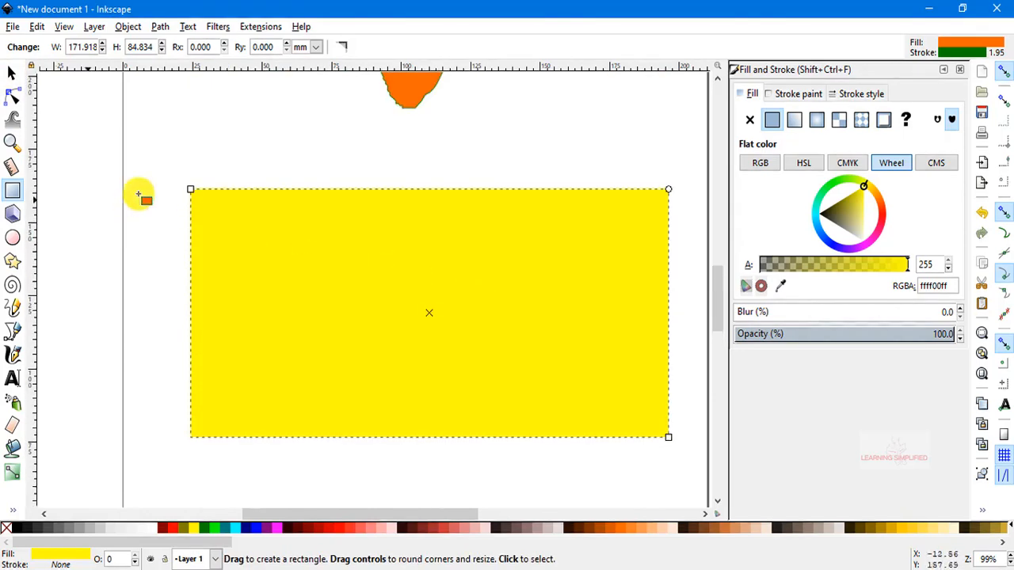
{"action": "mouse_move", "coordinate": [190, 190]}
{"action": "left_mouse_down"}
{"action": "mouse_move", "coordinate": [226, 215]}
{"action": "mouse_move", "coordinate": [194, 189]}
{"action": "left_mouse_up"}
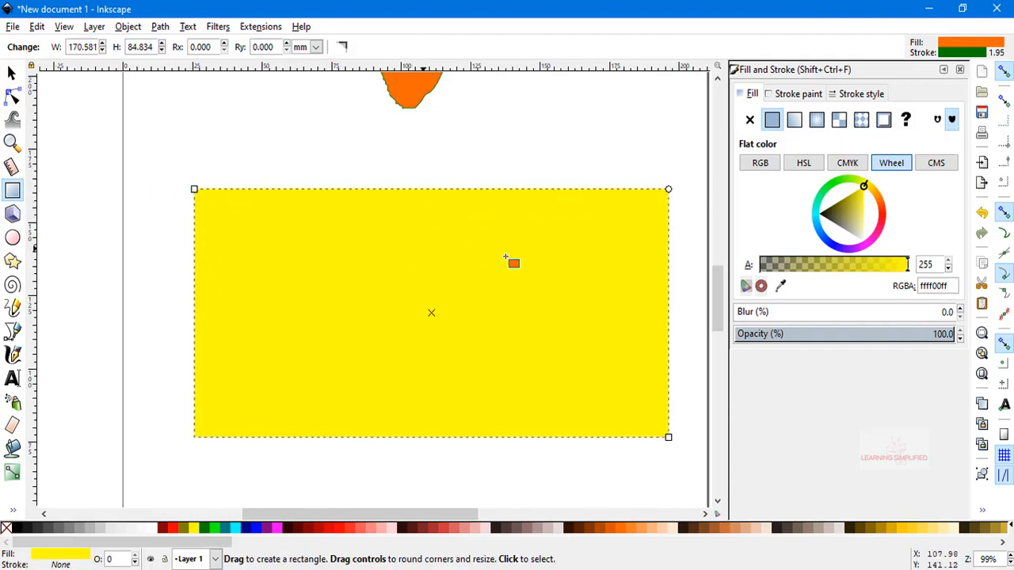
{"action": "left_click_drag", "start_coordinate": [671, 437], "coordinate": [643, 433]}
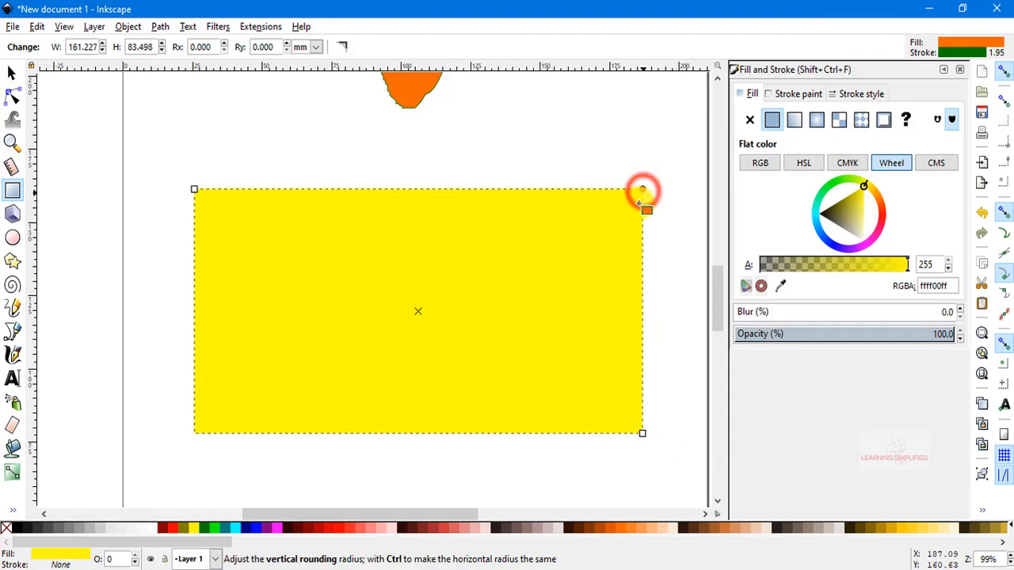
{"action": "mouse_move", "coordinate": [642, 191]}
{"action": "left_mouse_down"}
{"action": "mouse_move", "coordinate": [642, 290]}
{"action": "mouse_move", "coordinate": [643, 274]}
{"action": "mouse_move", "coordinate": [616, 285]}
{"action": "mouse_move", "coordinate": [636, 194]}
{"action": "left_mouse_up"}
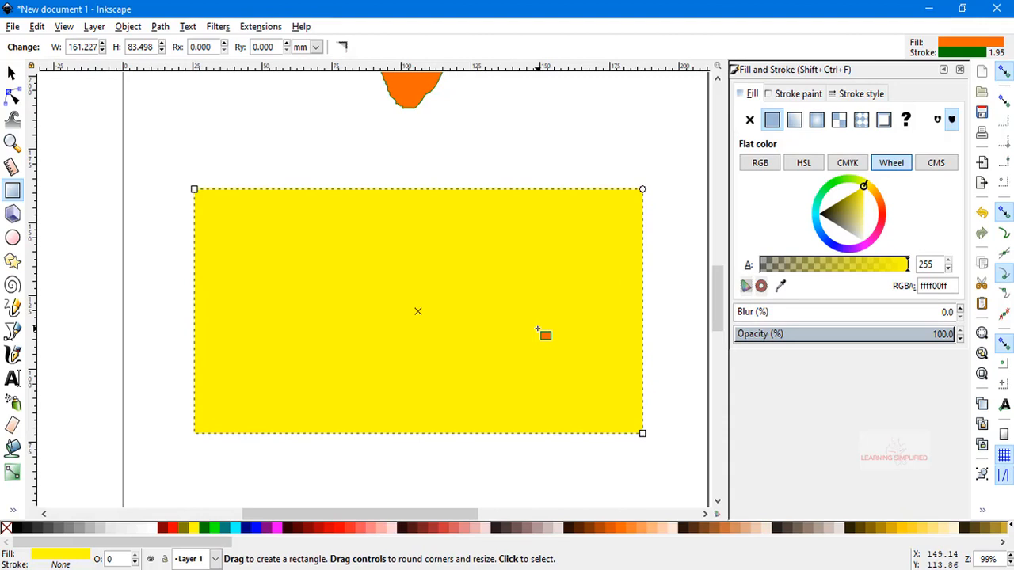
- Select the orange freehand shape and display its path nodes for editing
{"action": "scroll", "coordinate": [548, 346], "scroll_direction": "up", "scroll_amount": 2}
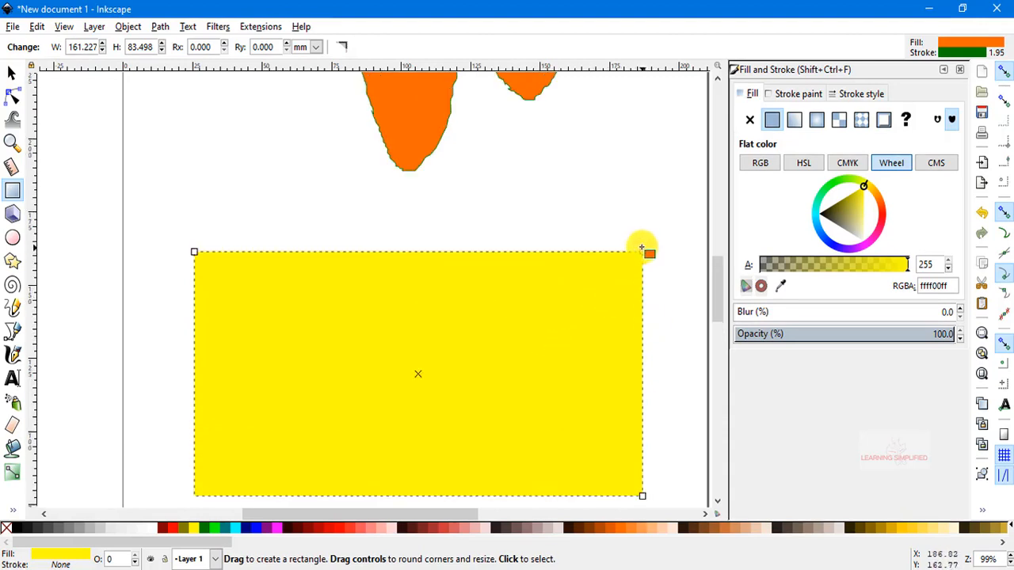
{"action": "scroll", "coordinate": [649, 306], "scroll_direction": "down", "scroll_amount": 2}
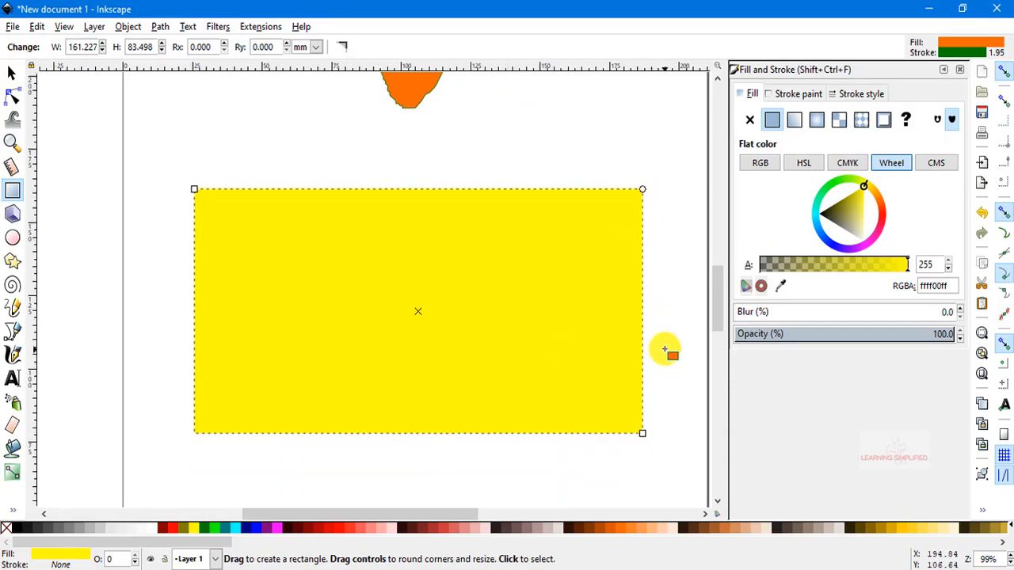
{"action": "scroll", "coordinate": [665, 349], "scroll_direction": "up", "scroll_amount": 12}
{"action": "left_click", "coordinate": [16, 76]}
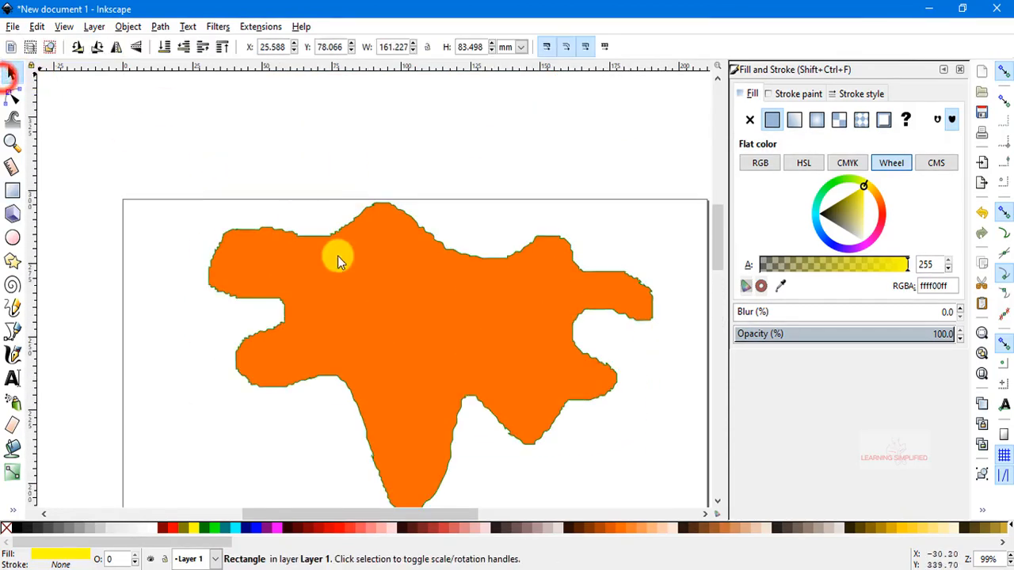
{"action": "left_click", "coordinate": [363, 317]}
{"action": "left_click", "coordinate": [468, 265]}
{"action": "scroll", "coordinate": [524, 270], "scroll_direction": "down", "scroll_amount": 6}
{"action": "scroll", "coordinate": [526, 273], "scroll_direction": "up", "scroll_amount": 6}
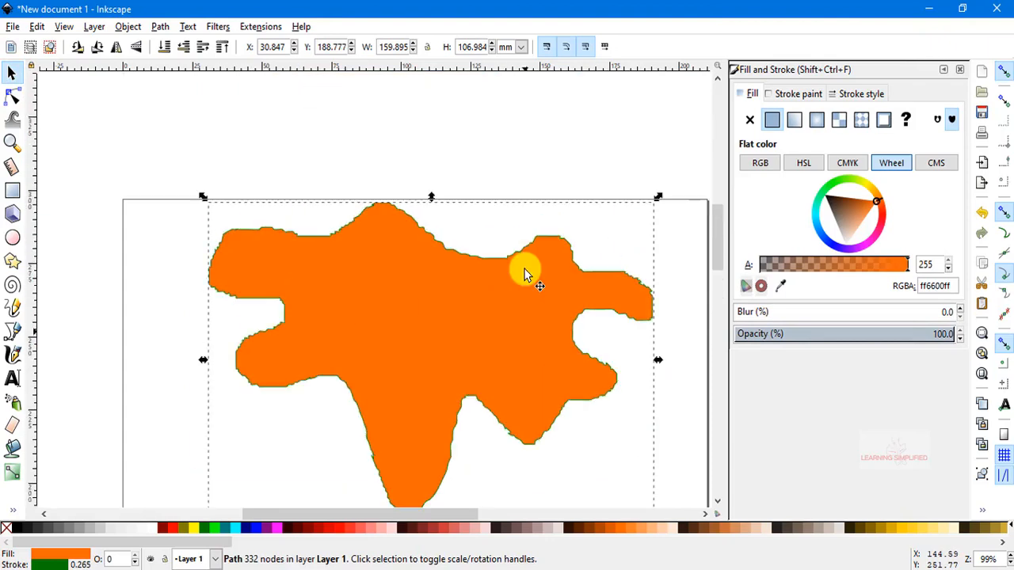
{"action": "scroll", "coordinate": [528, 274], "scroll_direction": "down", "scroll_amount": 2}
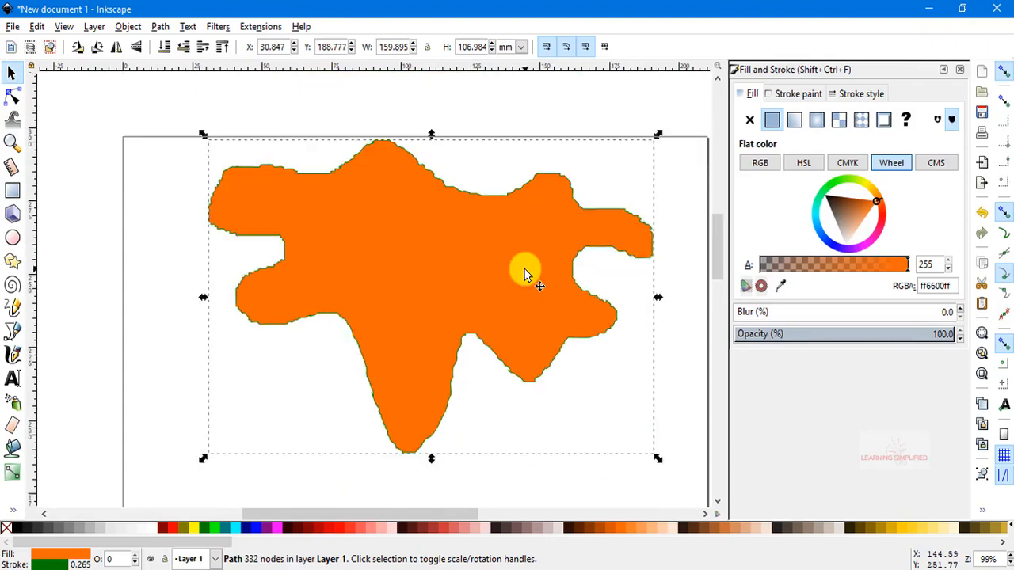
{"action": "double_click", "coordinate": [472, 195]}
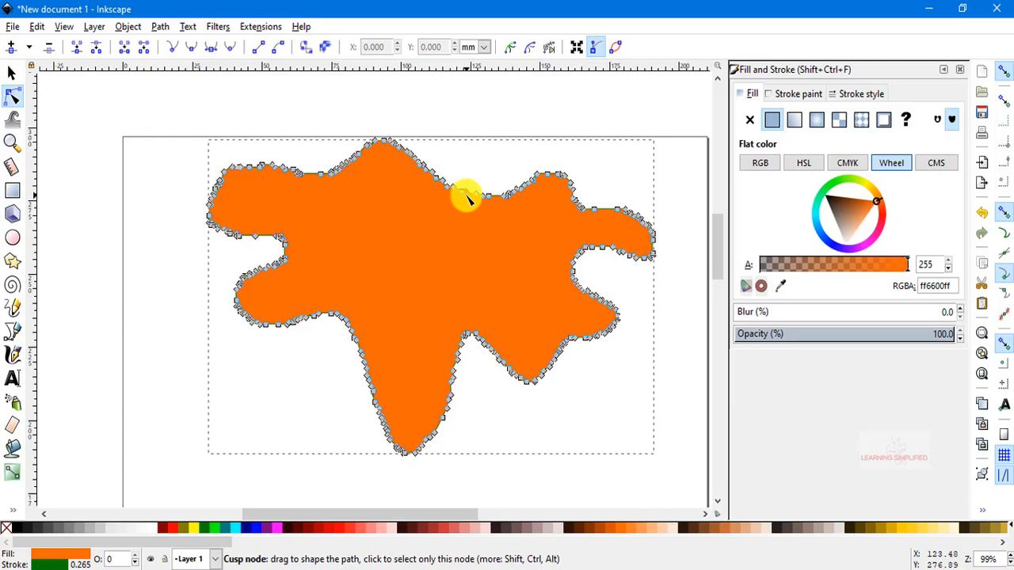
- Pull two nodes in the upper-edge dip of the freehand shape downward to about Y 271 and 272 mm, cutting two notches
{"action": "scroll", "coordinate": [474, 208], "scroll_direction": "up", "scroll_amount": 3, "text": "ctrl"}
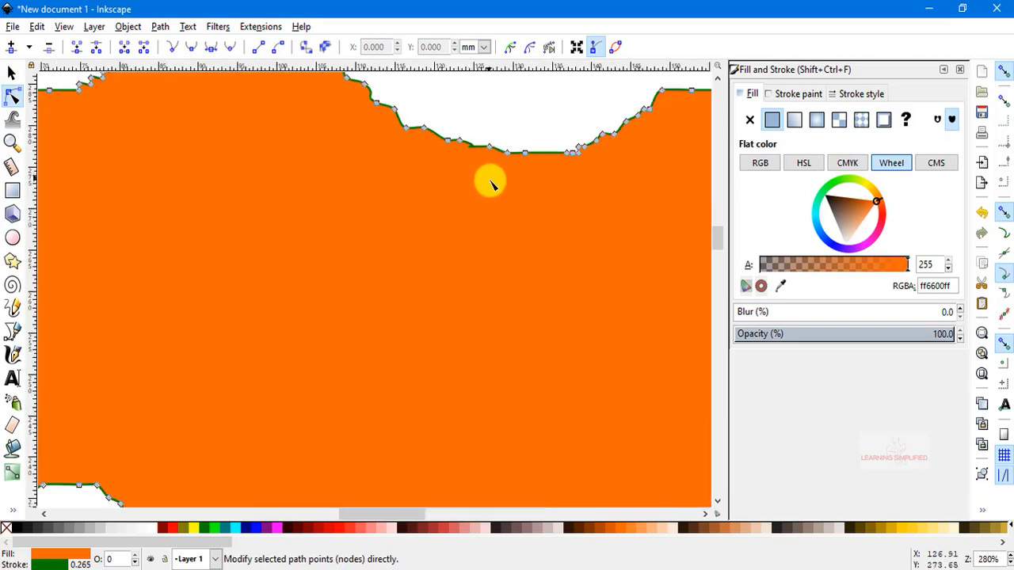
{"action": "scroll", "coordinate": [491, 182], "scroll_direction": "up", "scroll_amount": 6}
{"action": "scroll", "coordinate": [491, 182], "scroll_direction": "down", "scroll_amount": 5}
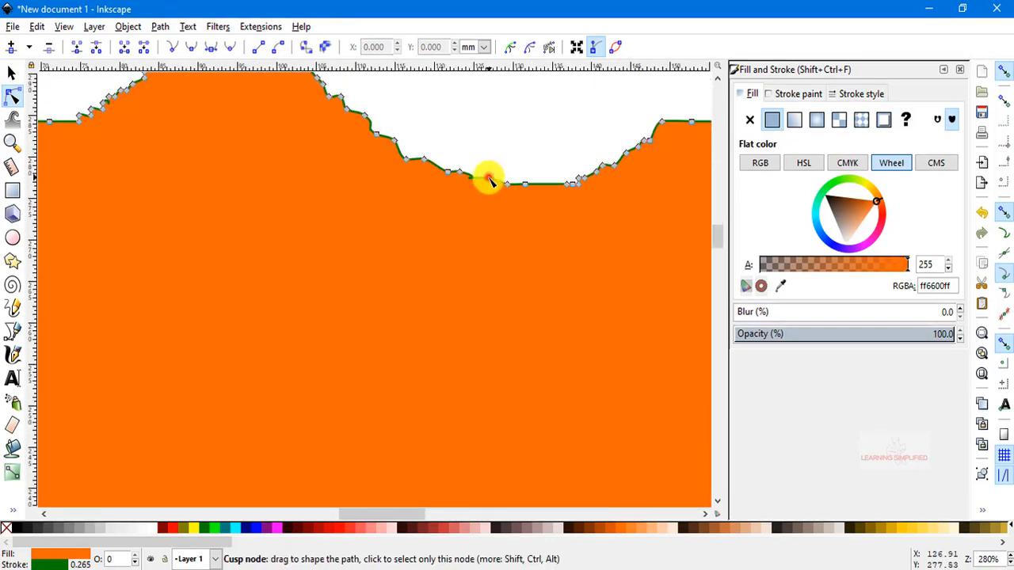
{"action": "left_click_drag", "start_coordinate": [489, 181], "coordinate": [491, 234]}
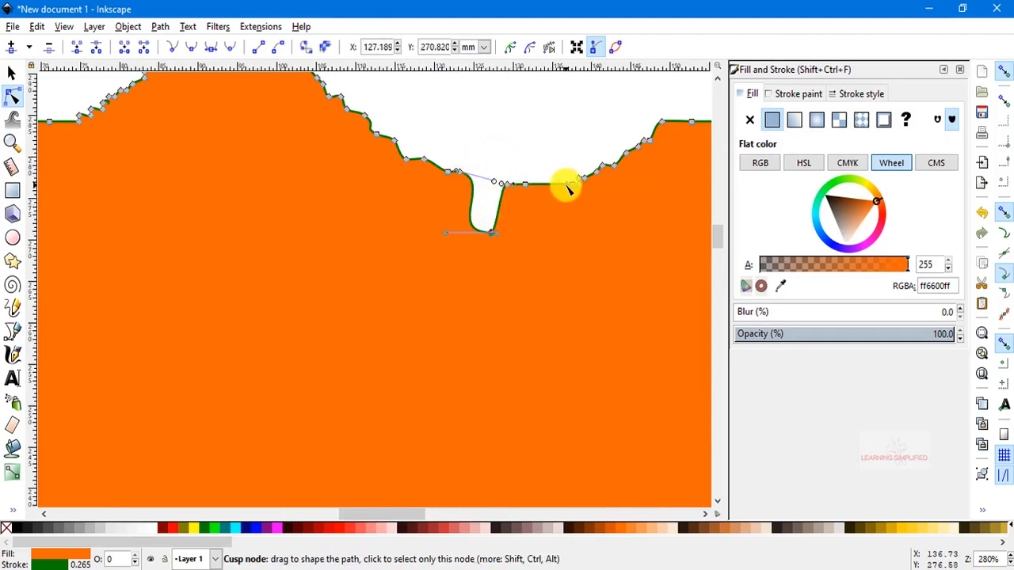
{"action": "left_click_drag", "start_coordinate": [568, 188], "coordinate": [558, 228]}
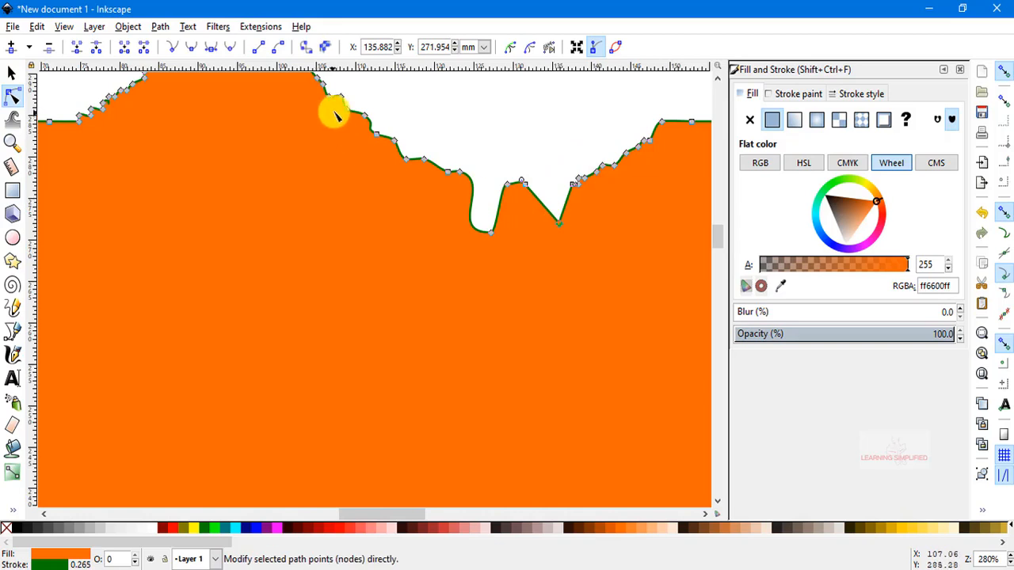
- Reshape the slope beside the freehand shape's top hump, pulling one node inward as a cut and two outward as long spikes
{"action": "scroll", "coordinate": [341, 142], "scroll_direction": "up", "scroll_amount": 4}
{"action": "left_click_drag", "start_coordinate": [340, 225], "coordinate": [303, 274]}
{"action": "left_click_drag", "start_coordinate": [362, 240], "coordinate": [459, 196]}
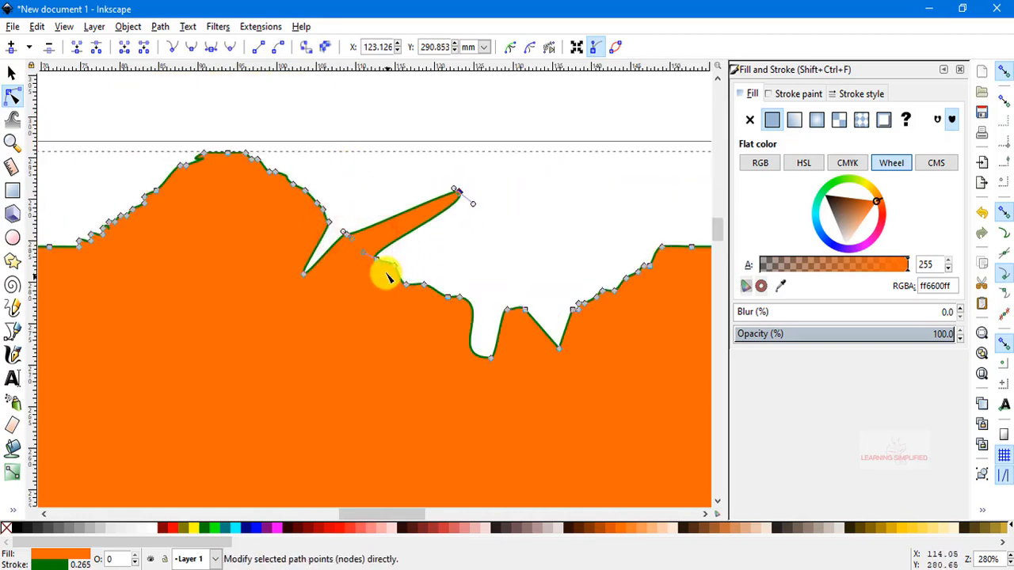
{"action": "left_click_drag", "start_coordinate": [391, 267], "coordinate": [495, 248]}
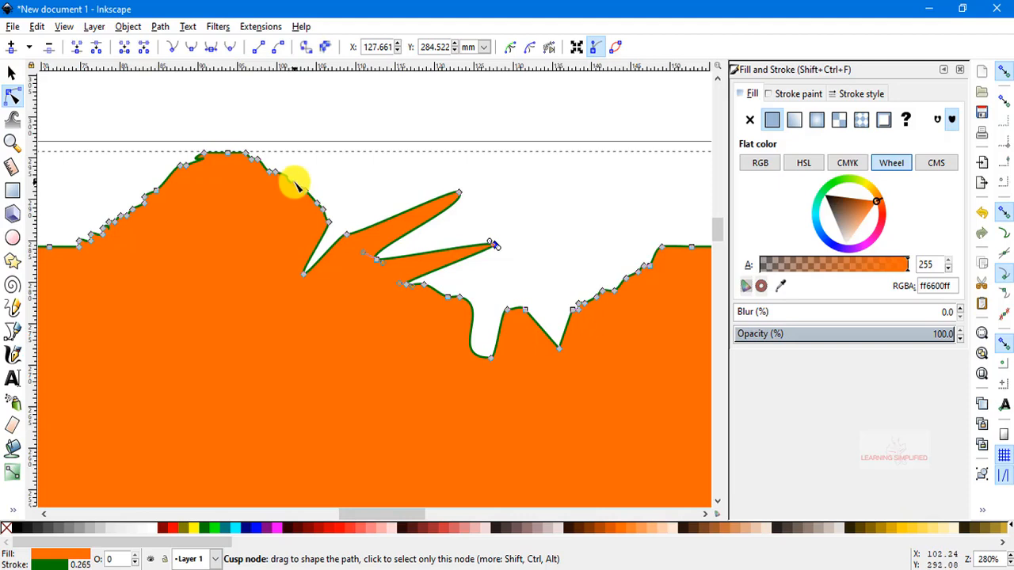
- Pull a node on the top hump outward into a curved bulge, adjust its curve handle, and shift a node on the hump's far side
{"action": "left_click_drag", "start_coordinate": [294, 186], "coordinate": [351, 201]}
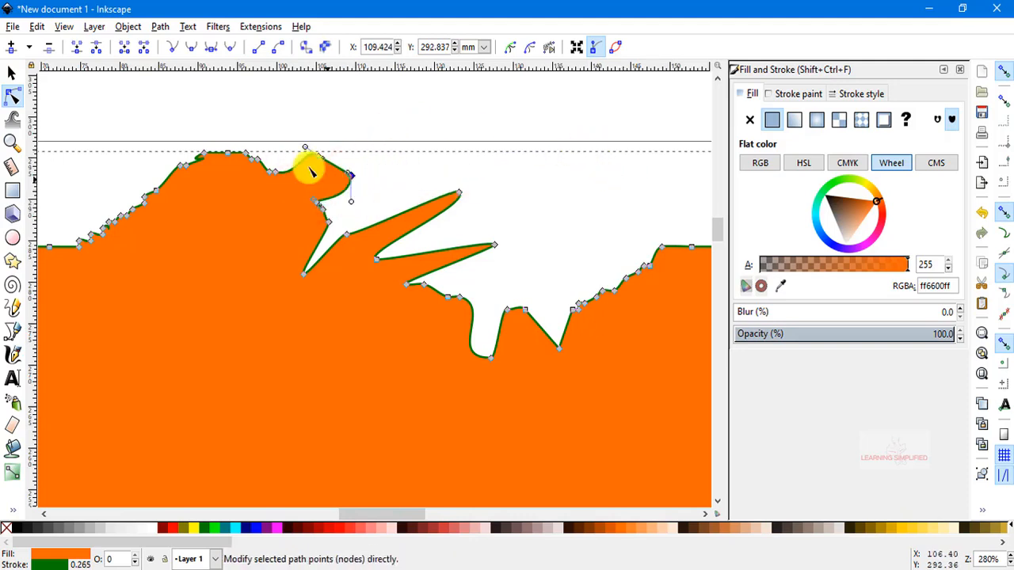
{"action": "left_click_drag", "start_coordinate": [304, 149], "coordinate": [290, 144]}
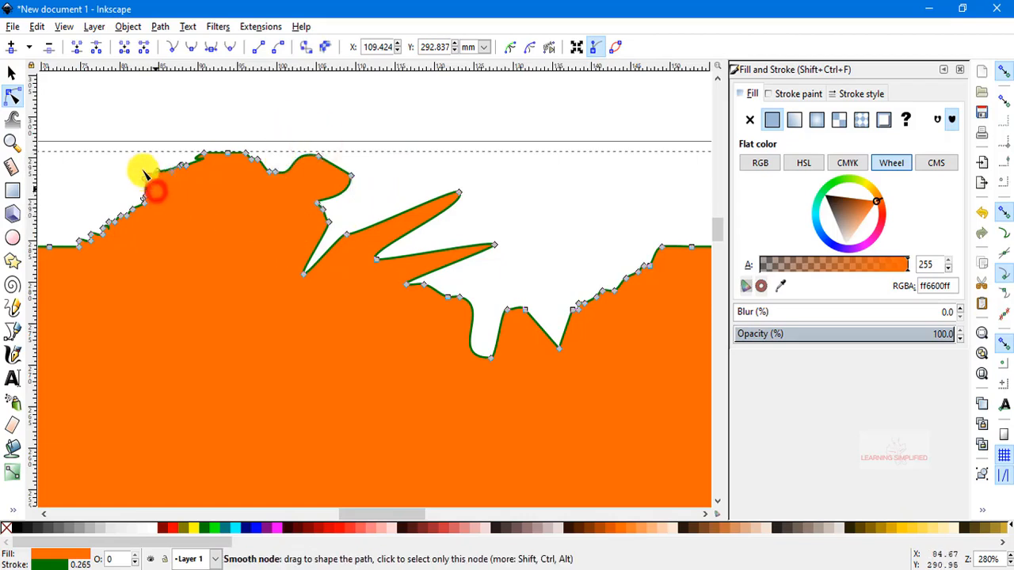
{"action": "left_click_drag", "start_coordinate": [157, 194], "coordinate": [161, 184]}
- Pull the node beside the rounded notch inward to about X 113.7, Y 274.6 mm as another pointed cut, and deselect the freehand shape
{"action": "scroll", "coordinate": [353, 279], "scroll_direction": "down", "scroll_amount": 17}
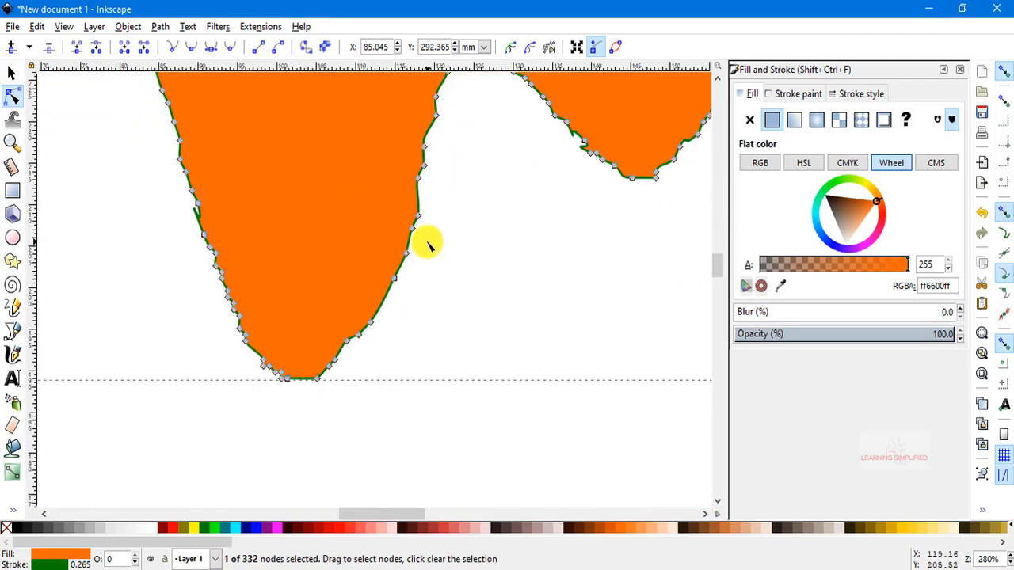
{"action": "scroll", "coordinate": [429, 242], "scroll_direction": "down", "scroll_amount": 6}
{"action": "scroll", "coordinate": [433, 247], "scroll_direction": "up", "scroll_amount": 2}
{"action": "scroll", "coordinate": [482, 248], "scroll_direction": "down", "scroll_amount": 1}
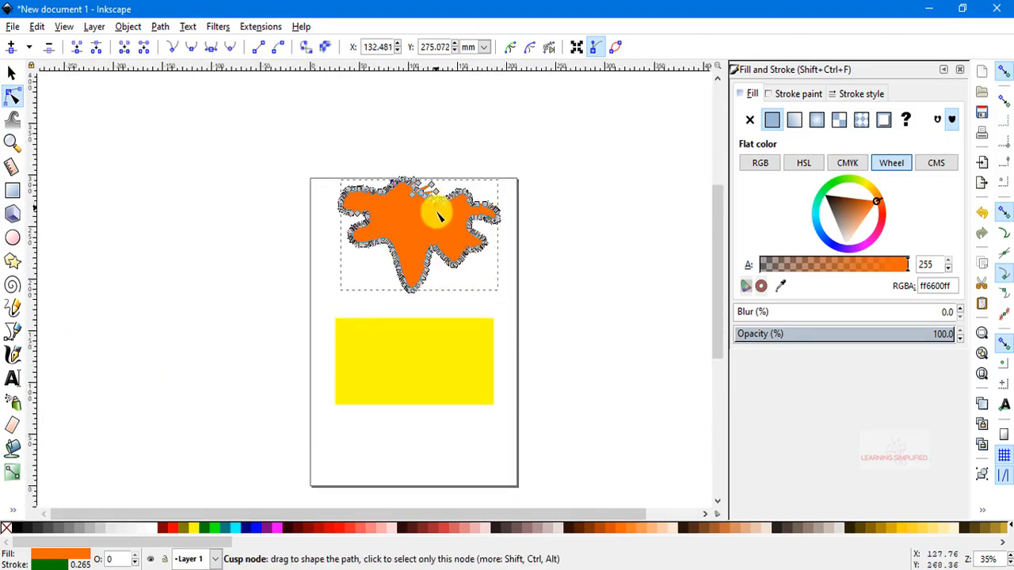
{"action": "scroll", "coordinate": [442, 220], "scroll_direction": "up", "scroll_amount": 7, "text": "ctrl"}
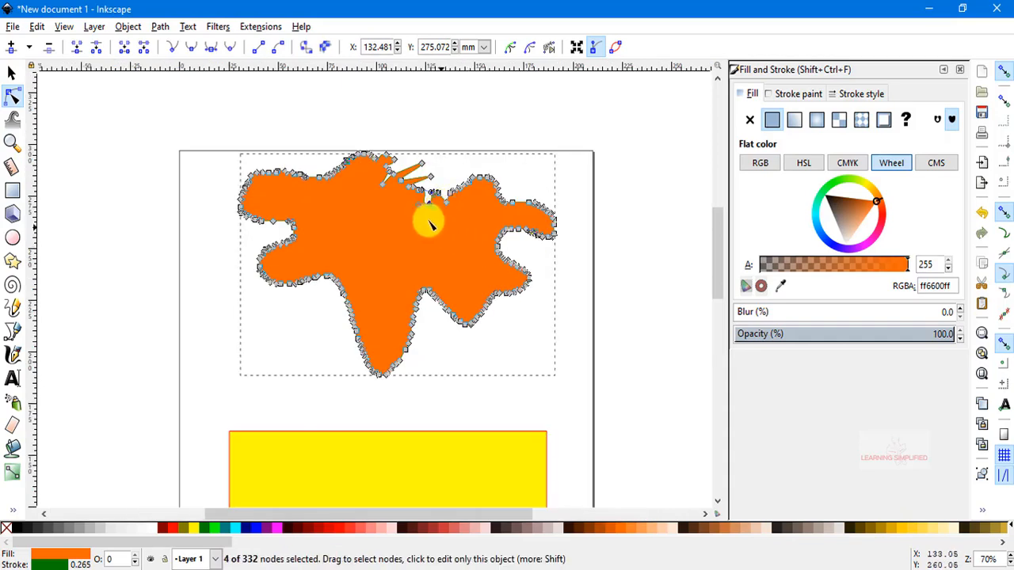
{"action": "scroll", "coordinate": [473, 206], "scroll_direction": "up", "scroll_amount": 6}
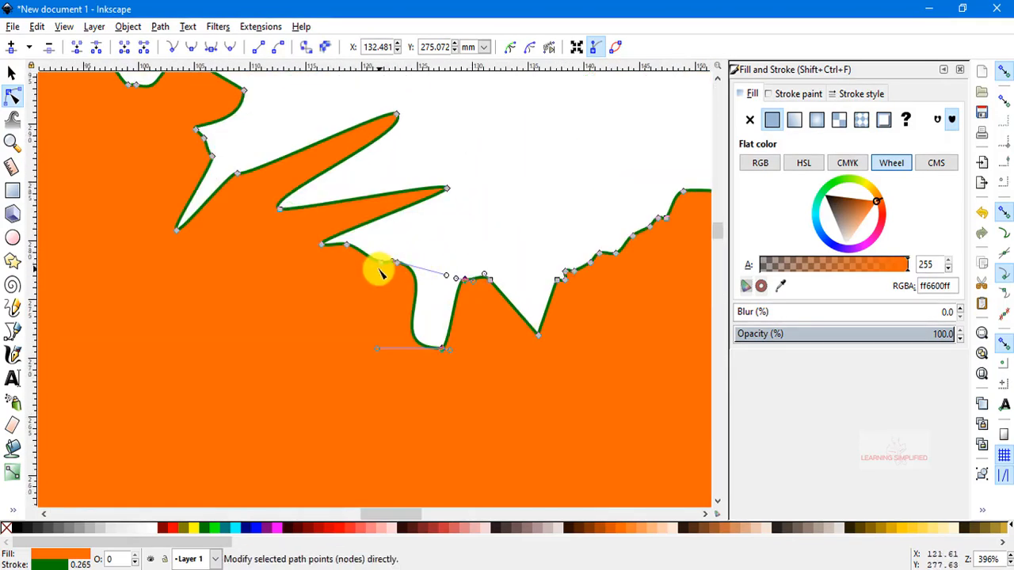
{"action": "mouse_move", "coordinate": [387, 263]}
{"action": "left_mouse_down"}
{"action": "mouse_move", "coordinate": [293, 308]}
{"action": "mouse_move", "coordinate": [385, 262]}
{"action": "left_mouse_up"}
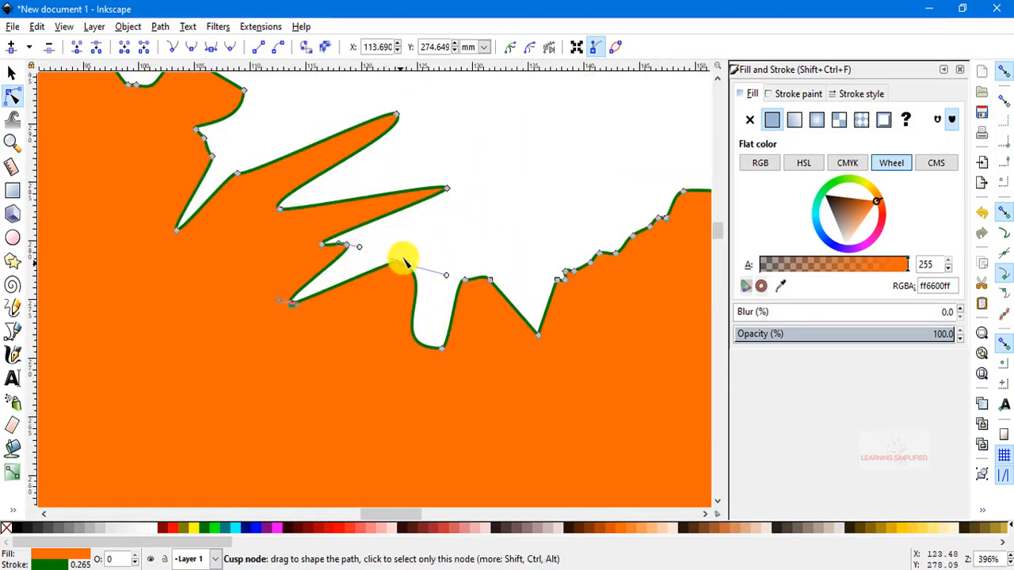
{"action": "scroll", "coordinate": [470, 231], "scroll_direction": "down", "scroll_amount": 5, "text": "ctrl"}
{"action": "left_click", "coordinate": [584, 221]}
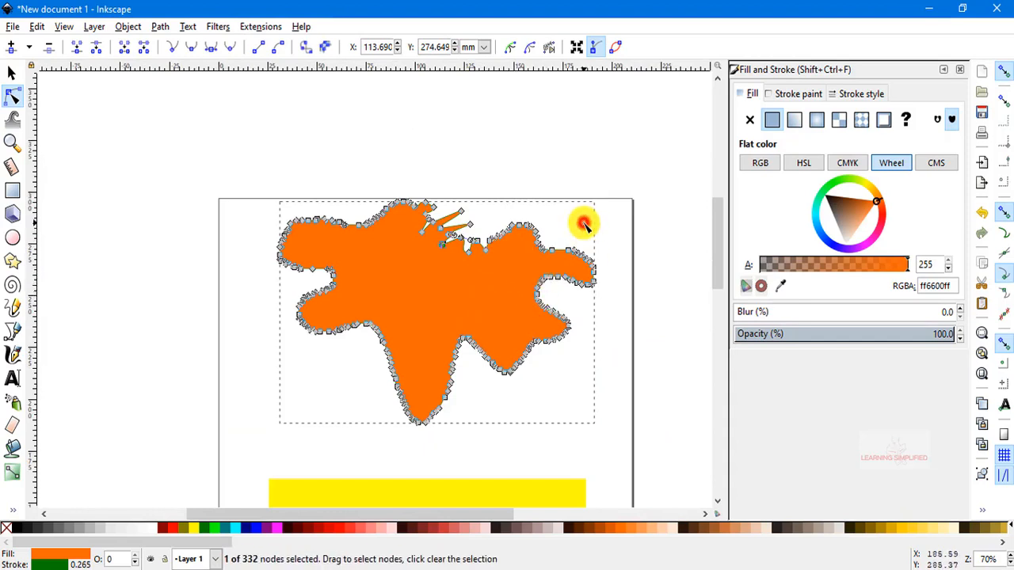
{"action": "left_click", "coordinate": [624, 247]}
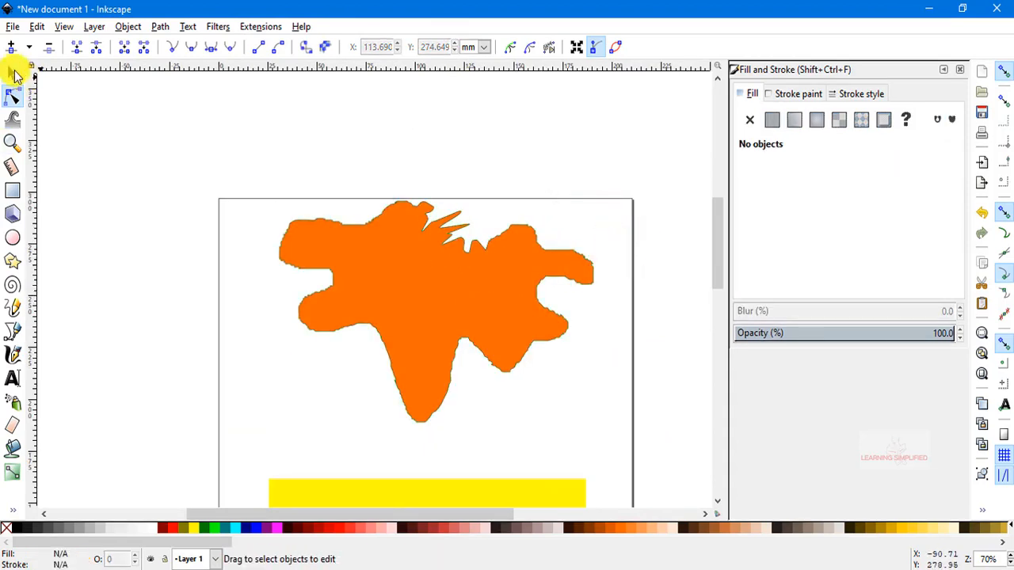
- Select the yellow rectangle and resize it by its corner handles to about 139 by 81 mm, also trying its corner-rounding handle
{"action": "left_click", "coordinate": [12, 72]}
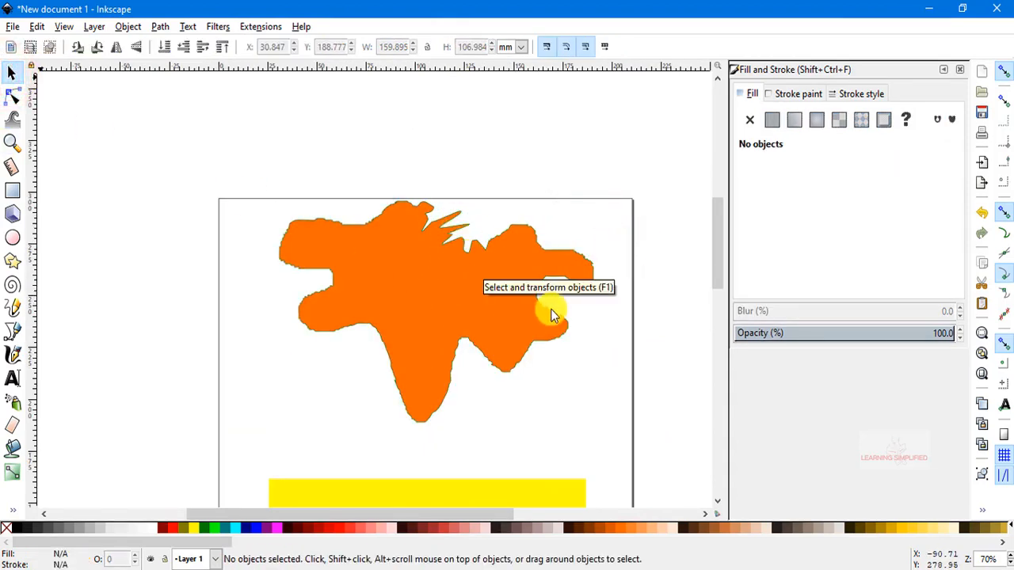
{"action": "scroll", "coordinate": [584, 357], "scroll_direction": "down", "scroll_amount": 10}
{"action": "left_click", "coordinate": [391, 207]}
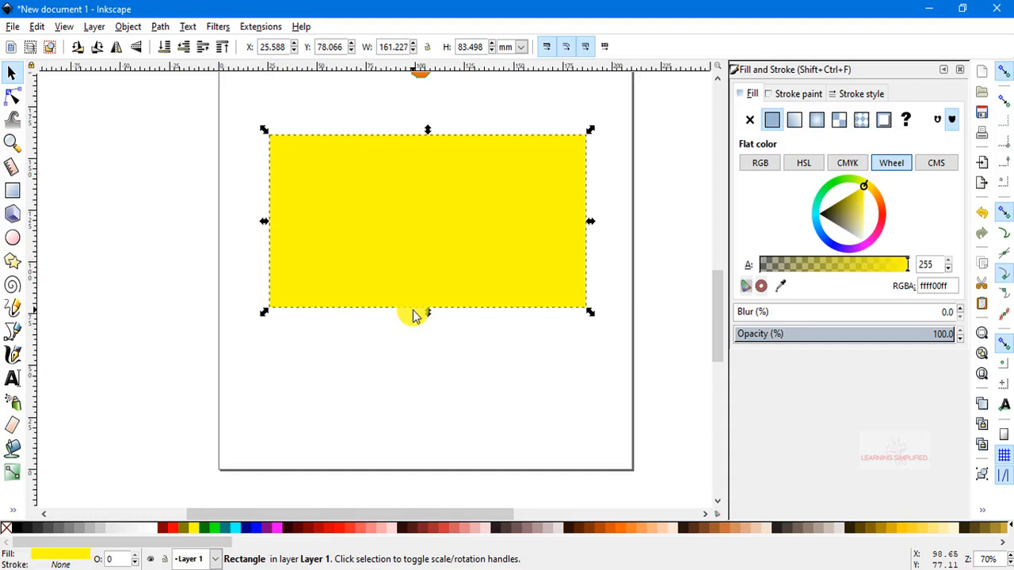
{"action": "double_click", "coordinate": [402, 148]}
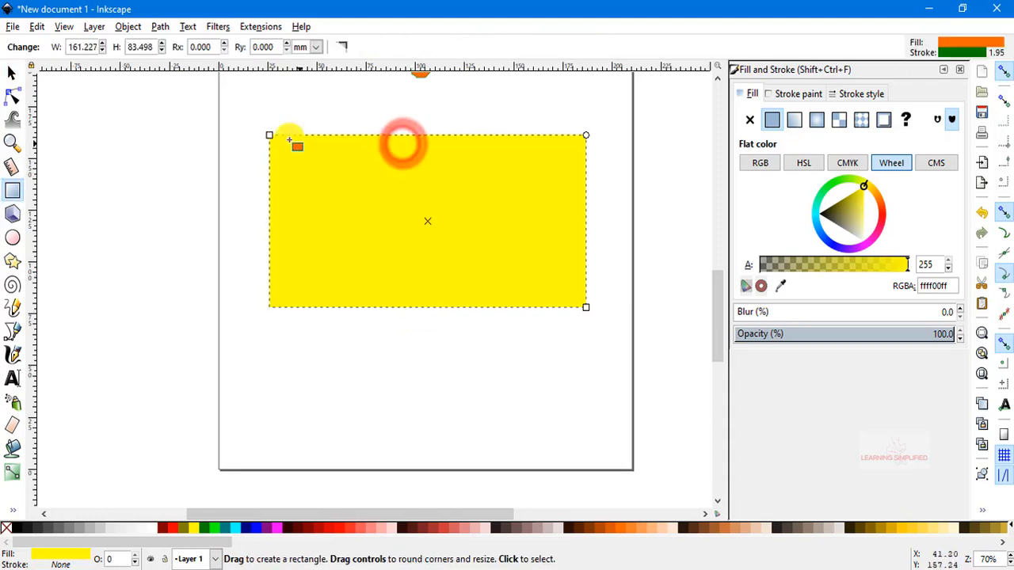
{"action": "mouse_move", "coordinate": [270, 135]}
{"action": "left_mouse_down"}
{"action": "mouse_move", "coordinate": [301, 160]}
{"action": "mouse_move", "coordinate": [271, 130]}
{"action": "left_mouse_up"}
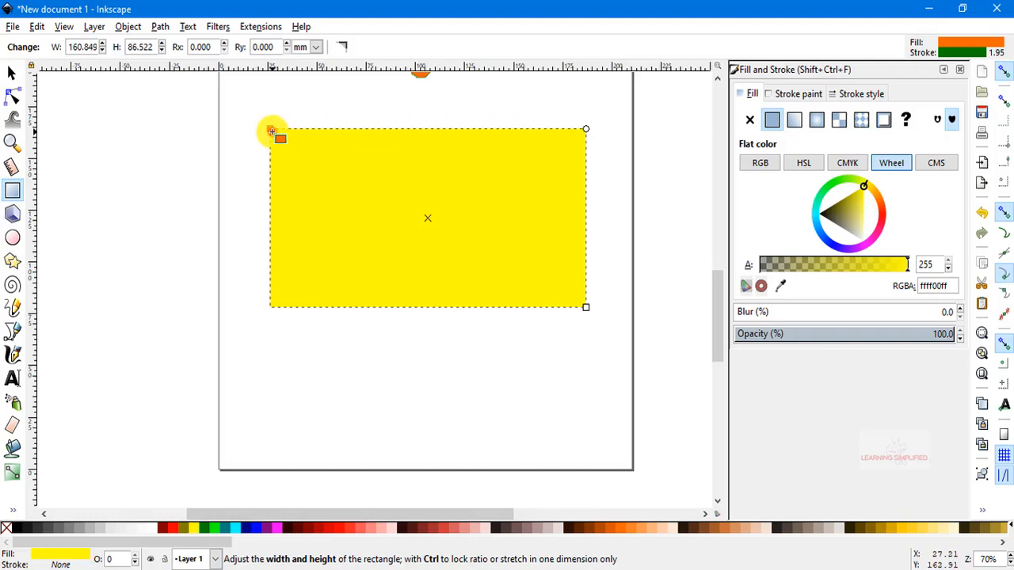
{"action": "left_click_drag", "start_coordinate": [271, 131], "coordinate": [285, 172]}
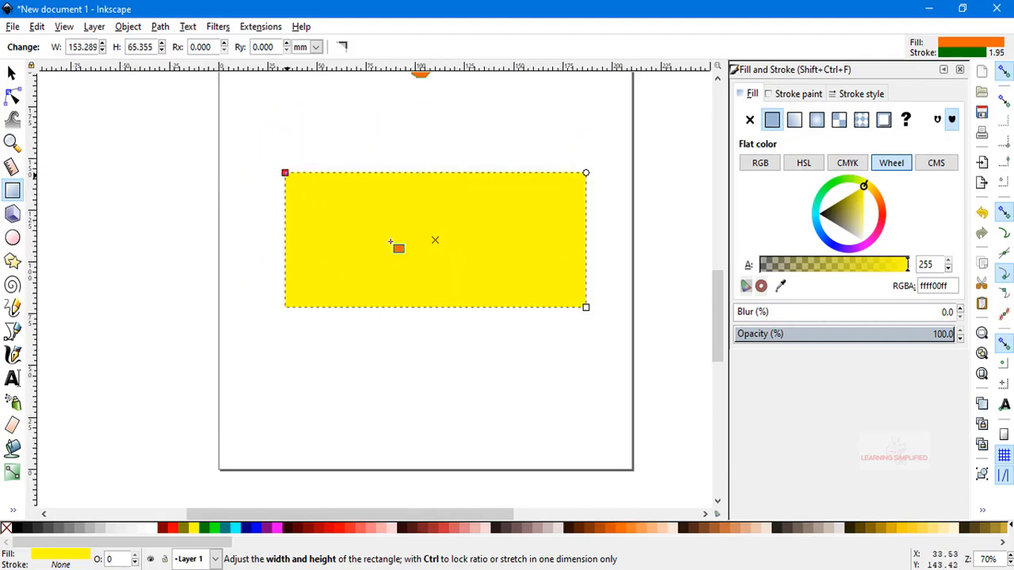
{"action": "left_click_drag", "start_coordinate": [586, 307], "coordinate": [558, 341]}
{"action": "mouse_move", "coordinate": [559, 173]}
{"action": "left_mouse_down"}
{"action": "mouse_move", "coordinate": [515, 266]}
{"action": "mouse_move", "coordinate": [550, 164]}
{"action": "left_mouse_up"}
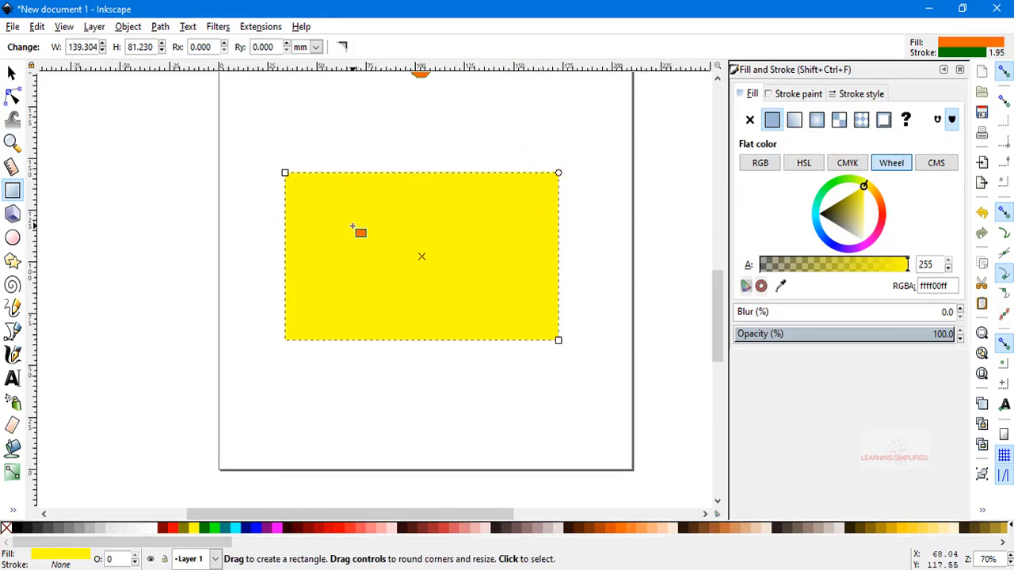
- Draw an orange ellipse with radii of about 44 by 46 mm beside the yellow rectangle, overlapping the page edge, and deselect it
{"action": "left_click", "coordinate": [11, 72]}
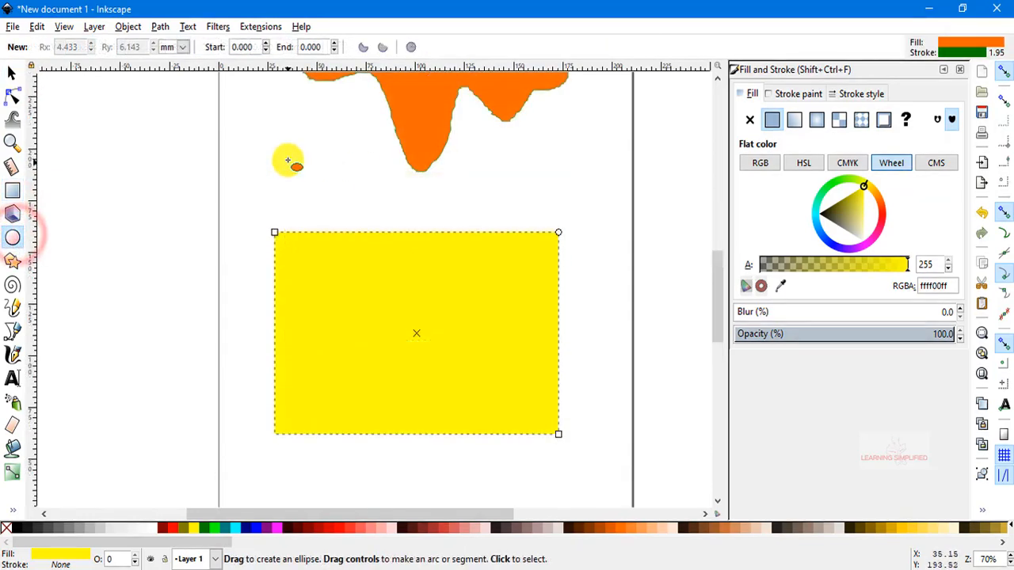
{"action": "left_click_drag", "start_coordinate": [86, 141], "coordinate": [260, 333]}
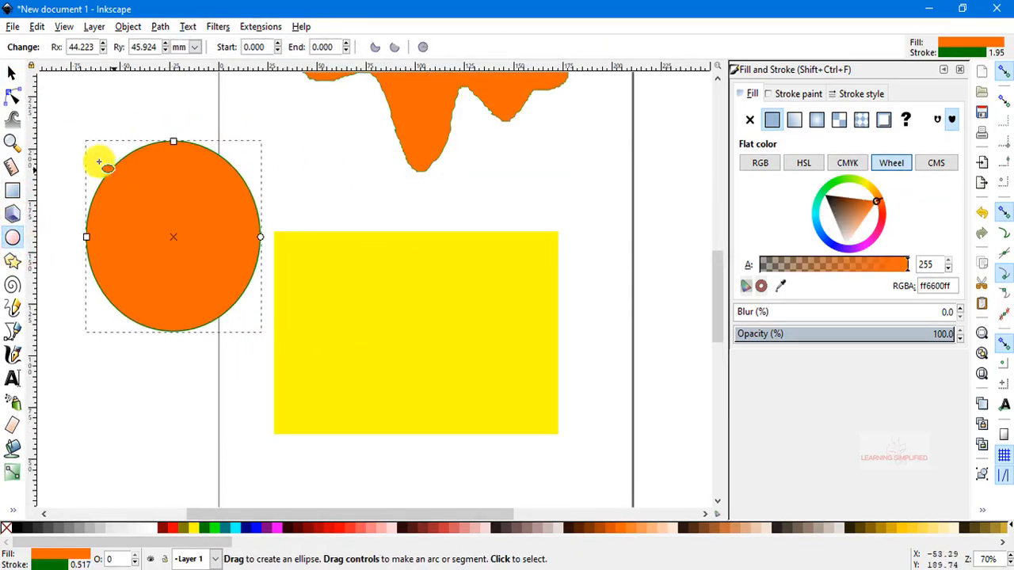
{"action": "left_click", "coordinate": [12, 71]}
{"action": "left_click", "coordinate": [167, 198], "text": "shift"}
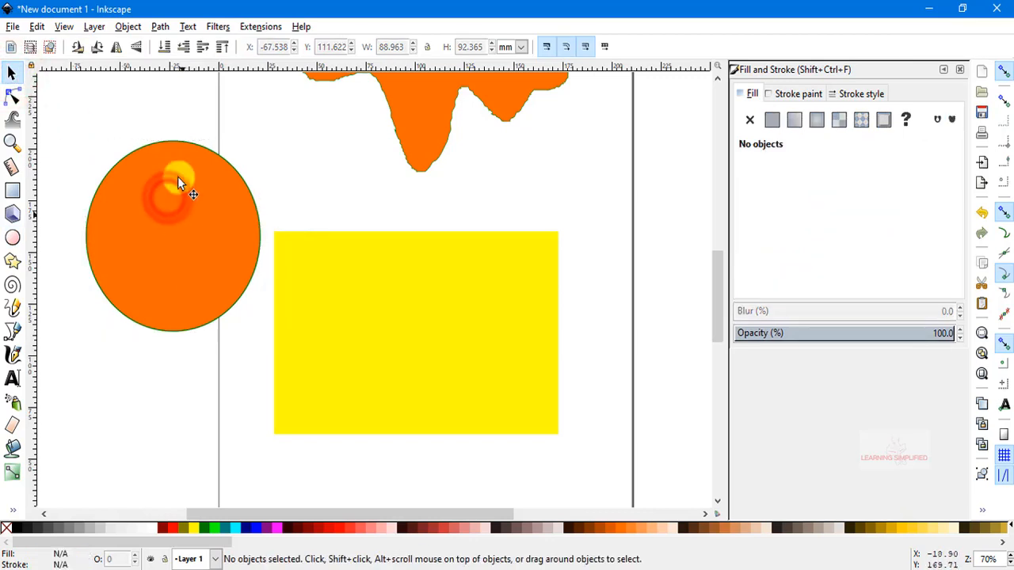
- Reopen the ellipse for shape editing and shrink its radii to about 25 by 32 mm with its width and height handles
{"action": "double_click", "coordinate": [176, 142]}
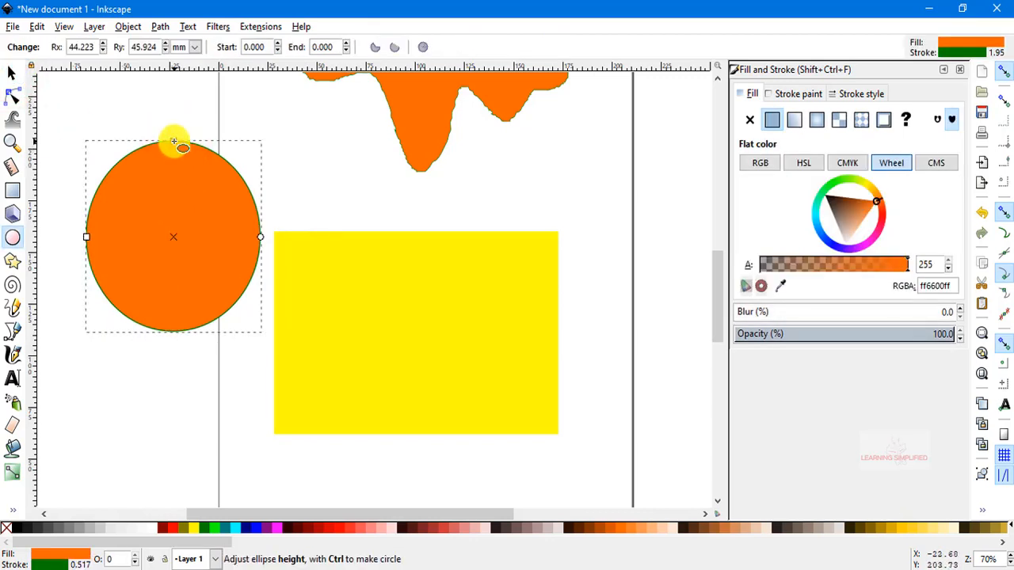
{"action": "left_click_drag", "start_coordinate": [174, 140], "coordinate": [174, 172]}
{"action": "left_click_drag", "start_coordinate": [86, 239], "coordinate": [231, 240]}
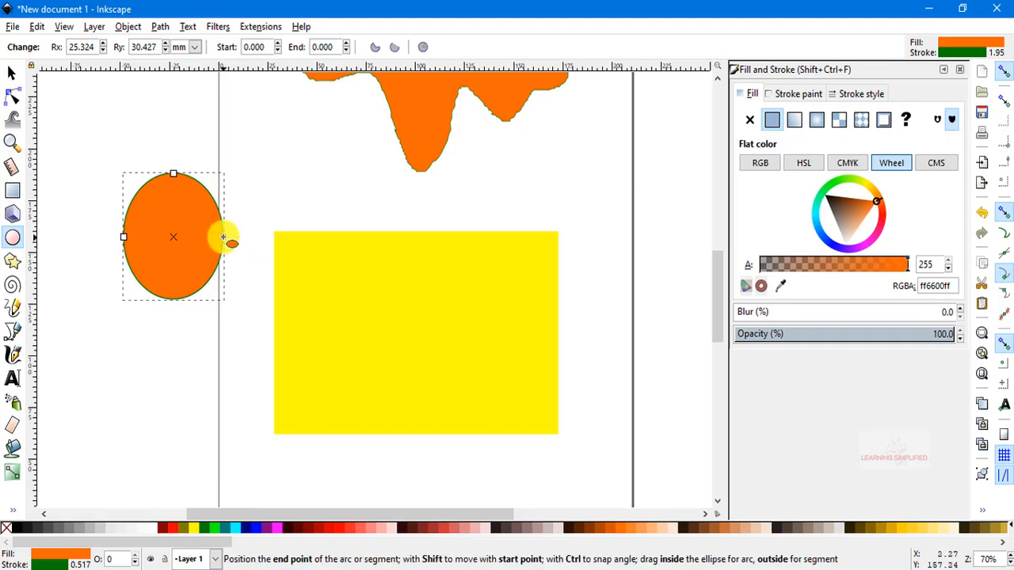
{"action": "mouse_move", "coordinate": [174, 174]}
{"action": "left_mouse_down"}
{"action": "mouse_move", "coordinate": [180, 210]}
{"action": "mouse_move", "coordinate": [182, 168]}
{"action": "left_mouse_up"}
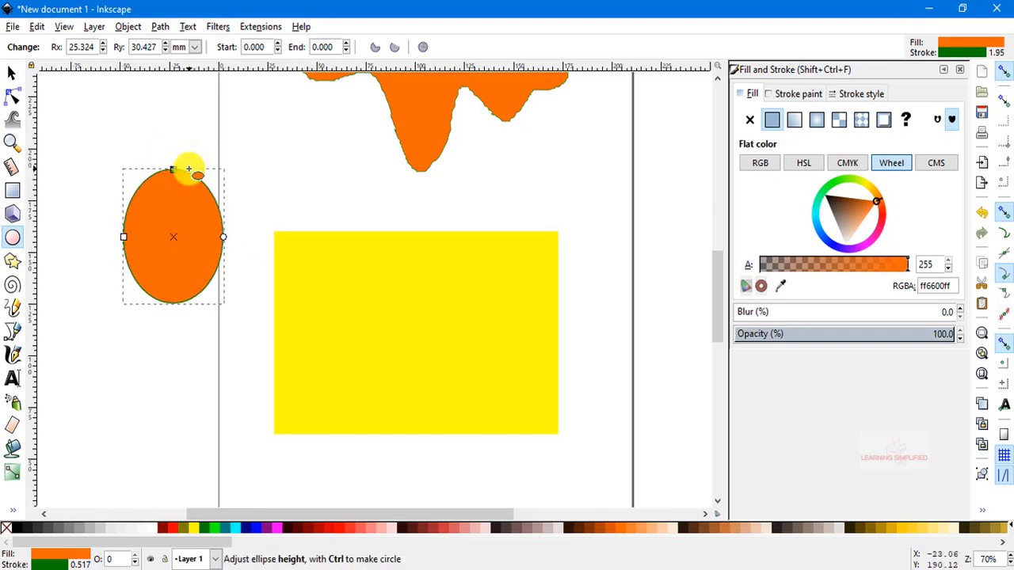
- Try the ellipse's arc handle to open a segment, and make the shape a whole ellipse again
{"action": "left_click_drag", "start_coordinate": [225, 239], "coordinate": [221, 233]}
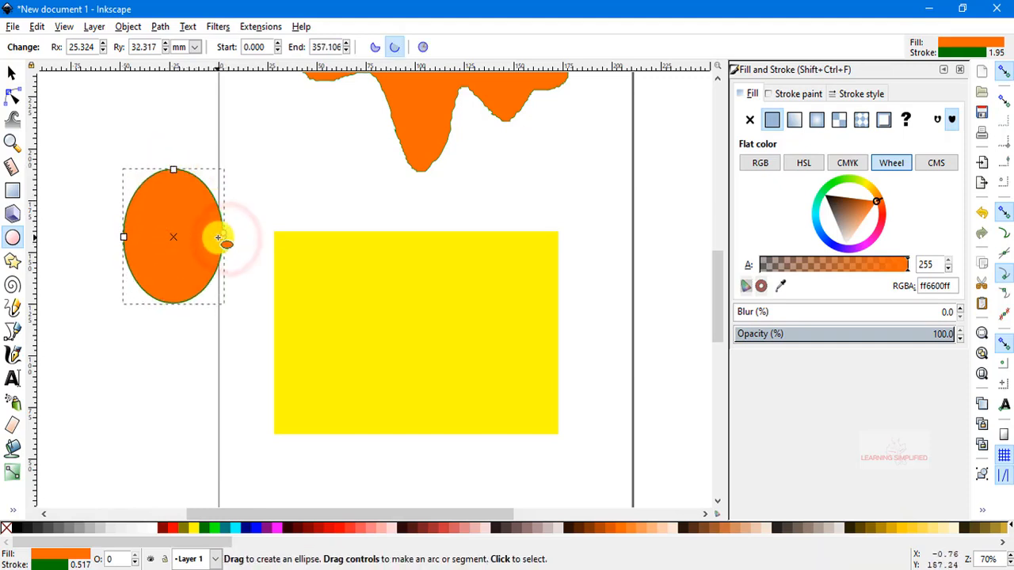
{"action": "mouse_move", "coordinate": [204, 199]}
{"action": "left_mouse_down"}
{"action": "mouse_move", "coordinate": [175, 208]}
{"action": "mouse_move", "coordinate": [191, 218]}
{"action": "mouse_move", "coordinate": [212, 198]}
{"action": "left_mouse_up"}
{"action": "left_click", "coordinate": [423, 48]}
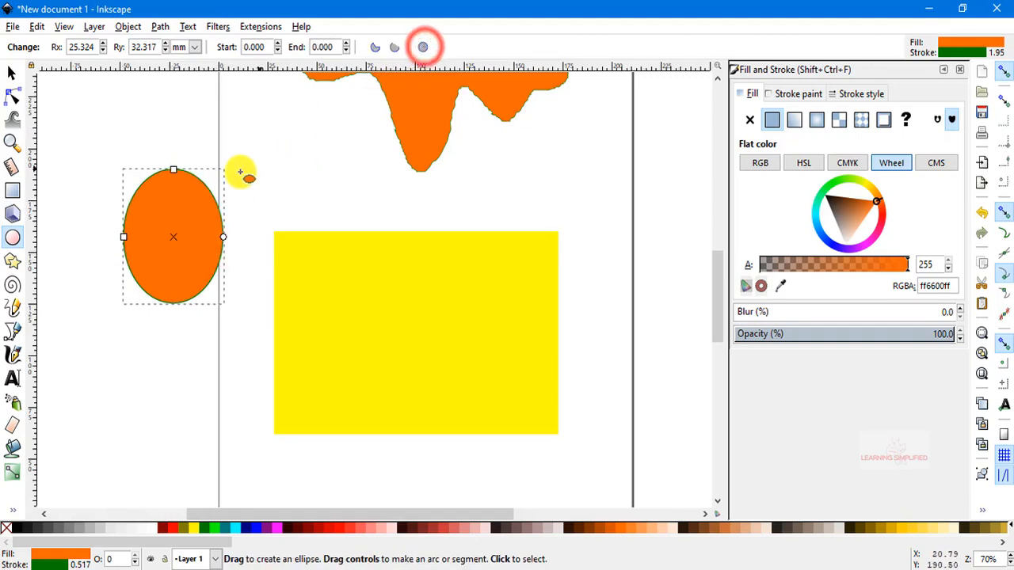
- Reduce the ellipse's vertical radius to about 25 mm with its height handle, making it nearly circular
{"action": "mouse_move", "coordinate": [172, 169]}
{"action": "left_mouse_down"}
{"action": "mouse_move", "coordinate": [177, 199]}
{"action": "mouse_move", "coordinate": [175, 168]}
{"action": "mouse_move", "coordinate": [177, 179]}
{"action": "left_mouse_up"}
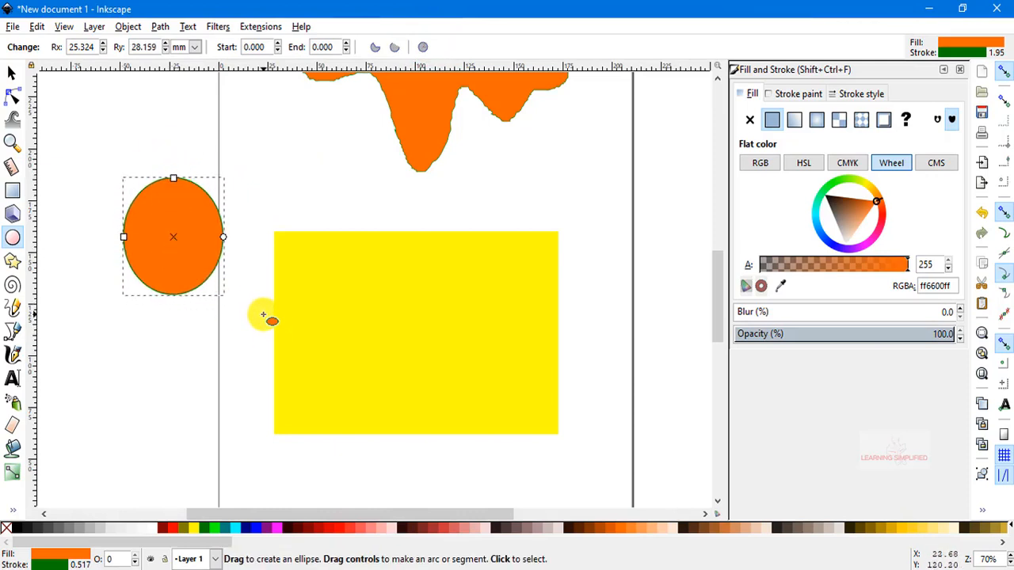
{"action": "key", "text": "ctrl+z"}
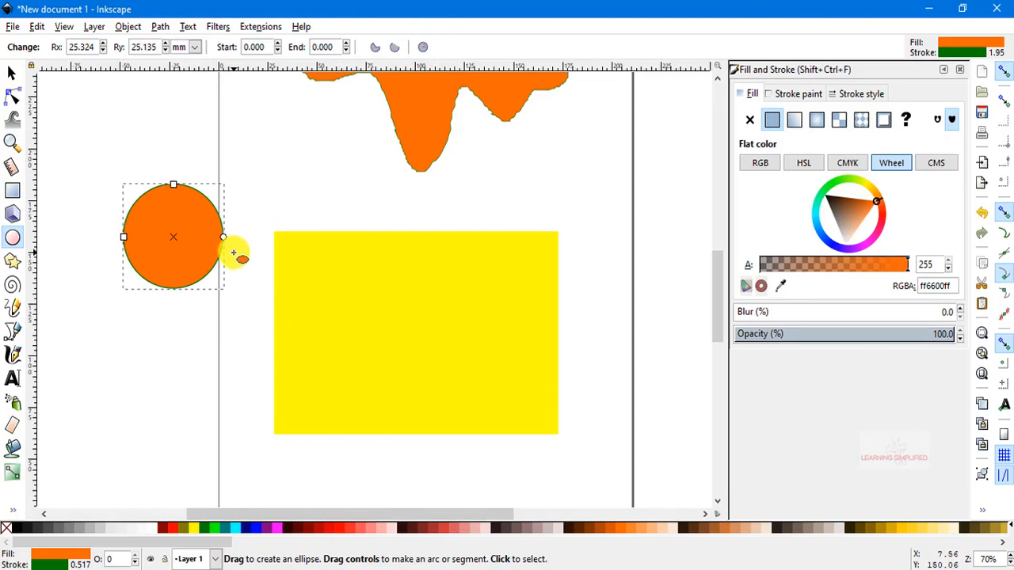
{"action": "left_click", "coordinate": [12, 73]}
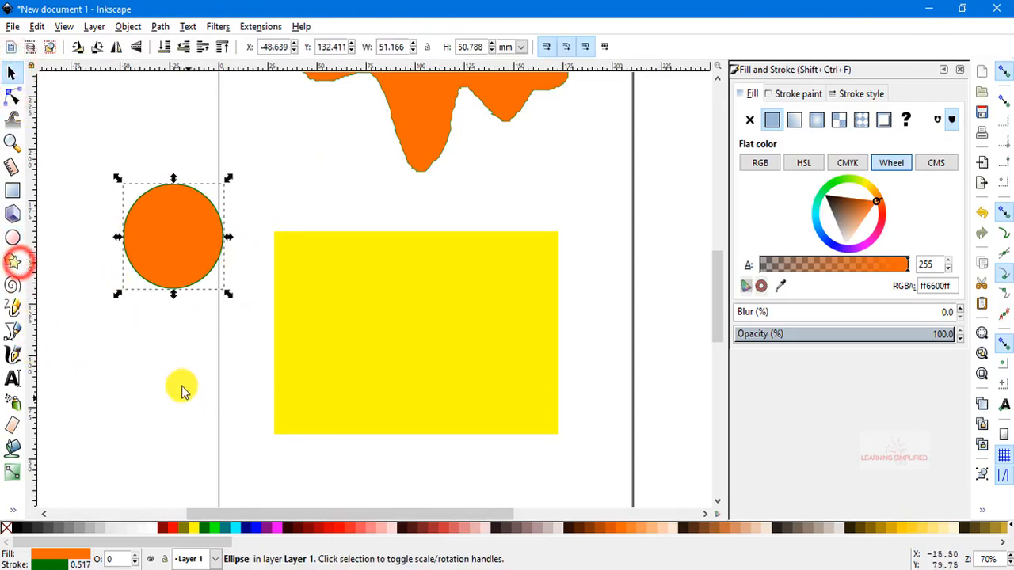
- Draw a large five-cornered star overlapping the ellipse and rectangle, and widen its arms to a spoke ratio of about 0.274
{"action": "left_click", "coordinate": [12, 261]}
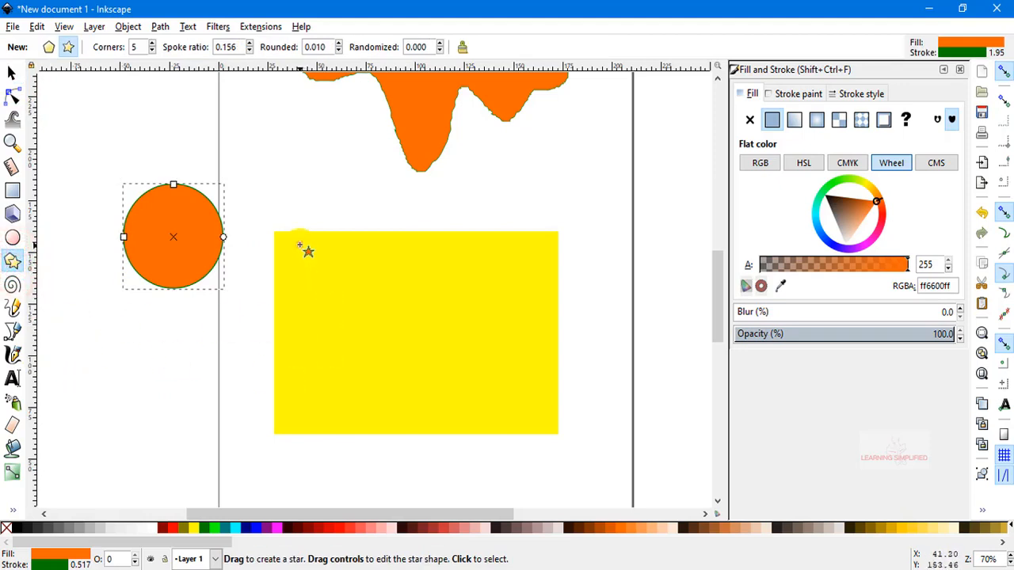
{"action": "left_click_drag", "start_coordinate": [298, 243], "coordinate": [382, 358]}
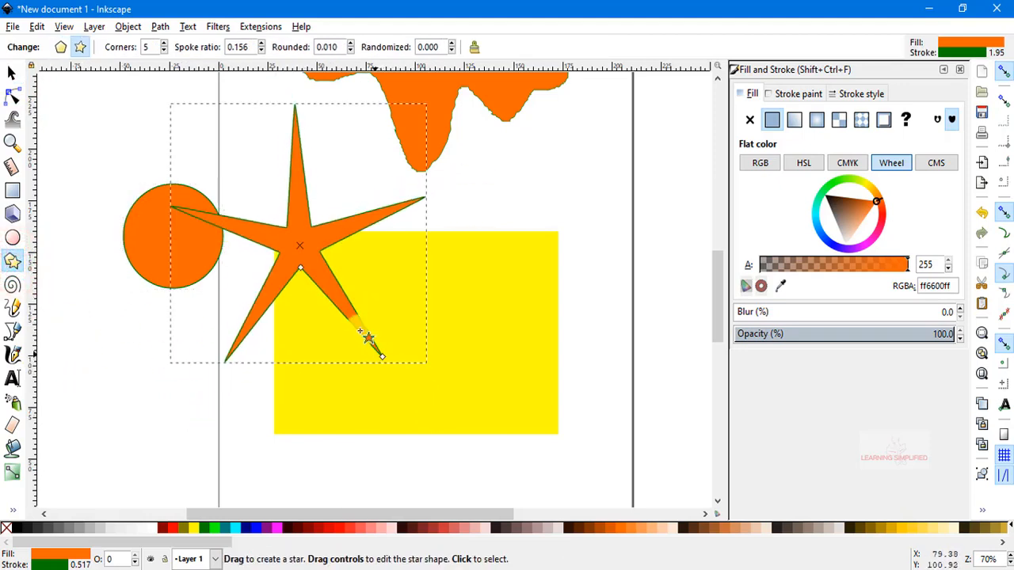
{"action": "left_click_drag", "start_coordinate": [301, 270], "coordinate": [318, 259]}
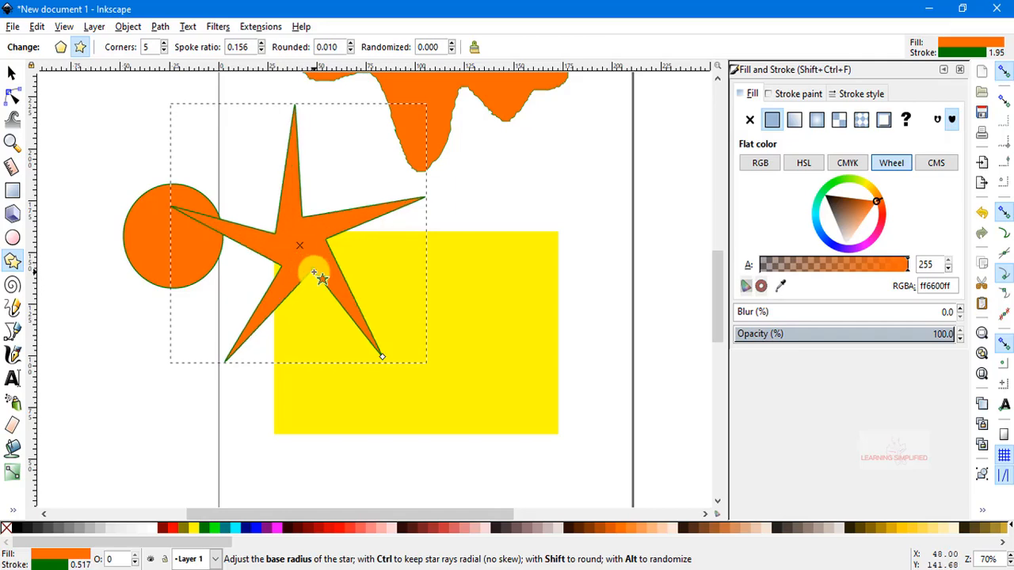
{"action": "left_click_drag", "start_coordinate": [307, 274], "coordinate": [317, 280]}
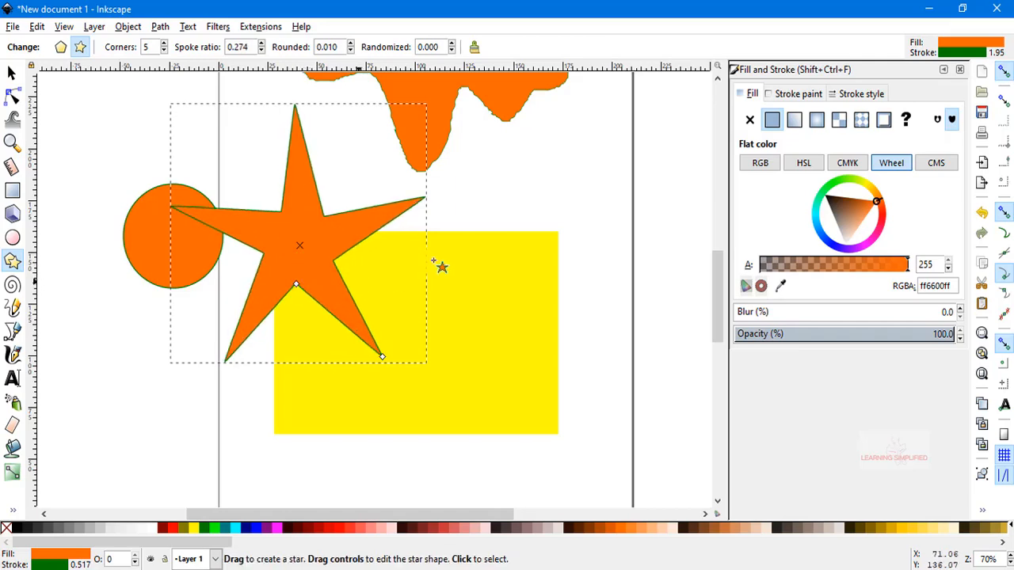
- Compare the freehand path with the star, ellipse and rectangle, and examine the rectangle's shape handles and its scale handles
{"action": "scroll", "coordinate": [519, 226], "scroll_direction": "up", "scroll_amount": 9}
{"action": "left_click", "coordinate": [12, 76]}
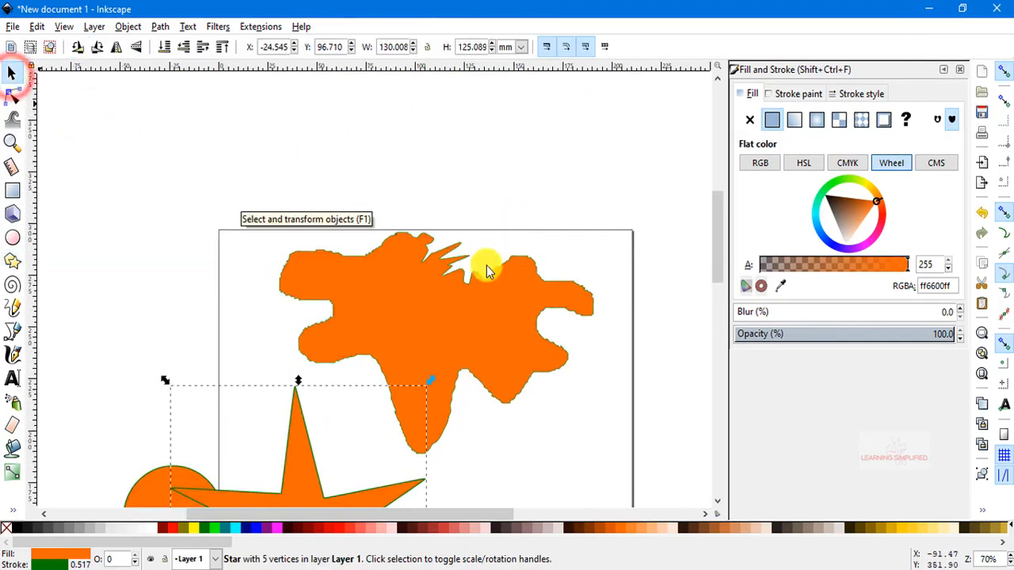
{"action": "left_click", "coordinate": [631, 375]}
{"action": "scroll", "coordinate": [570, 317], "scroll_direction": "down", "scroll_amount": 10}
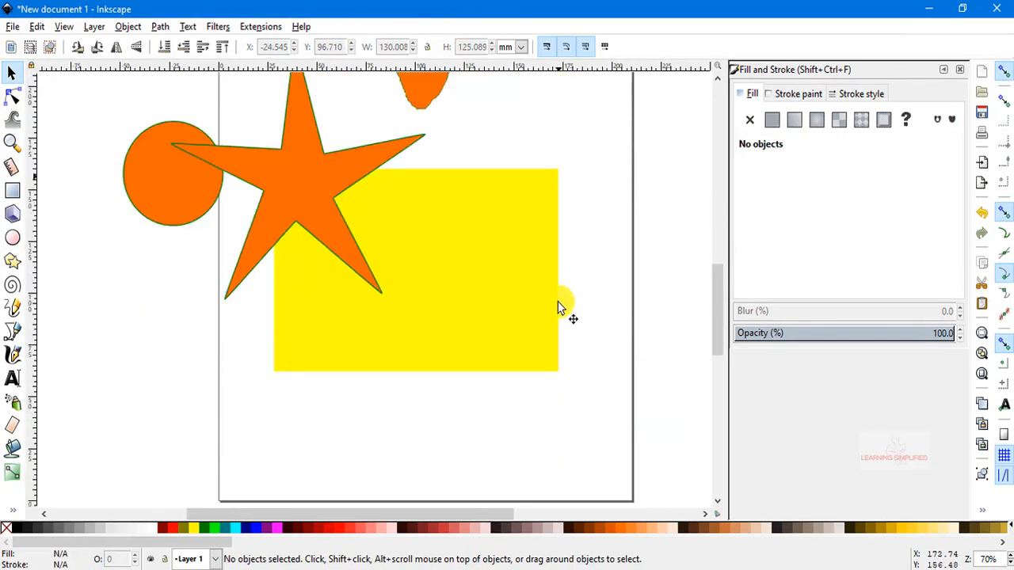
{"action": "scroll", "coordinate": [562, 311], "scroll_direction": "up", "scroll_amount": 5}
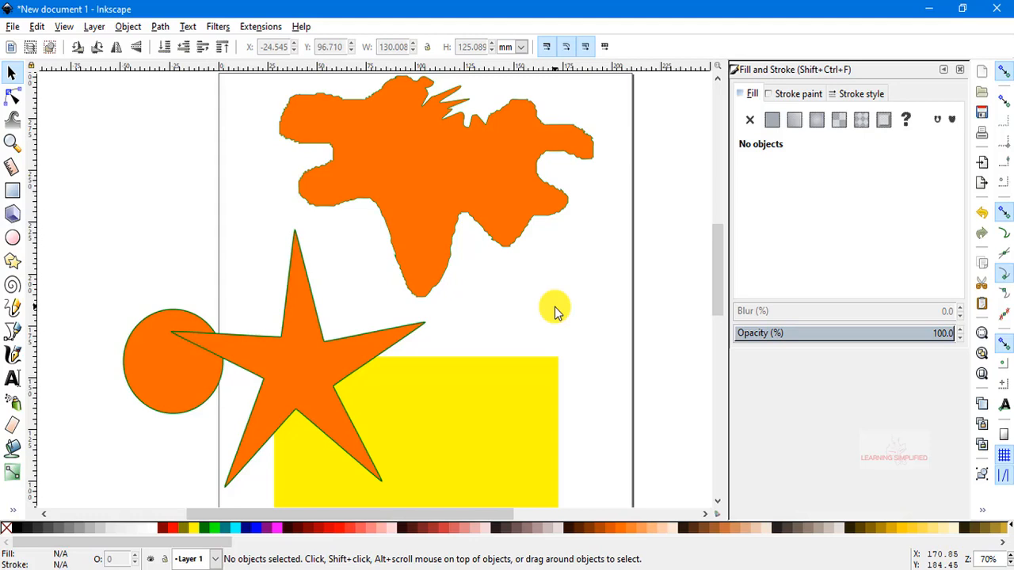
{"action": "double_click", "coordinate": [547, 400]}
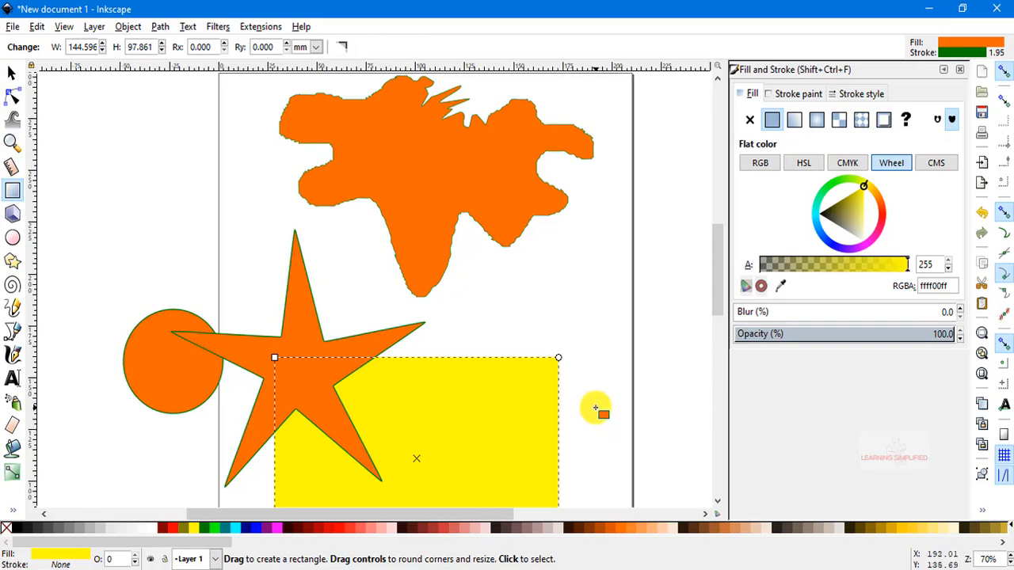
{"action": "left_click", "coordinate": [11, 73]}
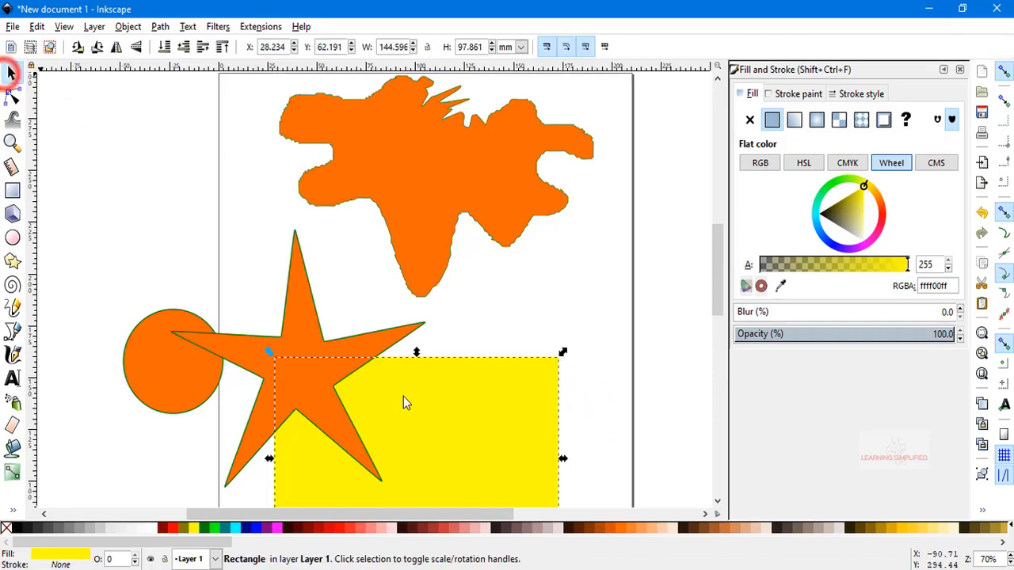
{"action": "left_click", "coordinate": [464, 396]}
{"action": "scroll", "coordinate": [555, 383], "scroll_direction": "down", "scroll_amount": 5}
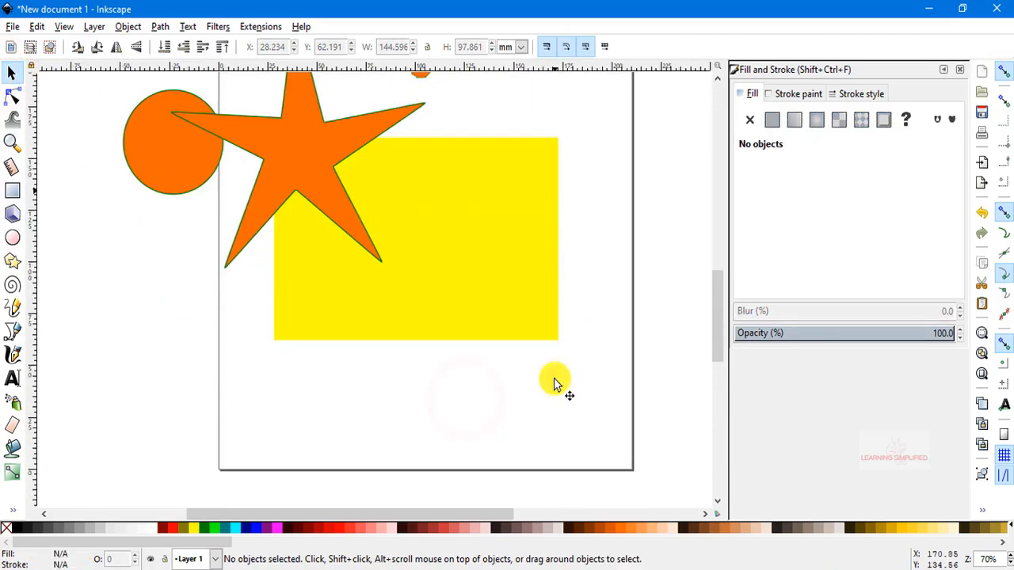
{"action": "left_click", "coordinate": [509, 255]}
{"action": "scroll", "coordinate": [562, 333], "scroll_direction": "up", "scroll_amount": 4}
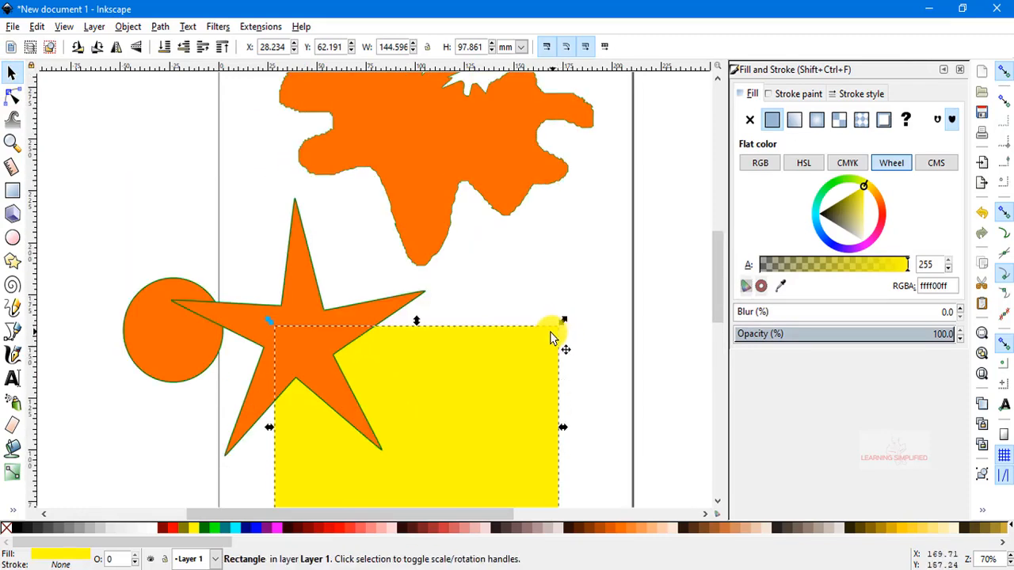
{"action": "scroll", "coordinate": [566, 317], "scroll_direction": "down", "scroll_amount": 2}
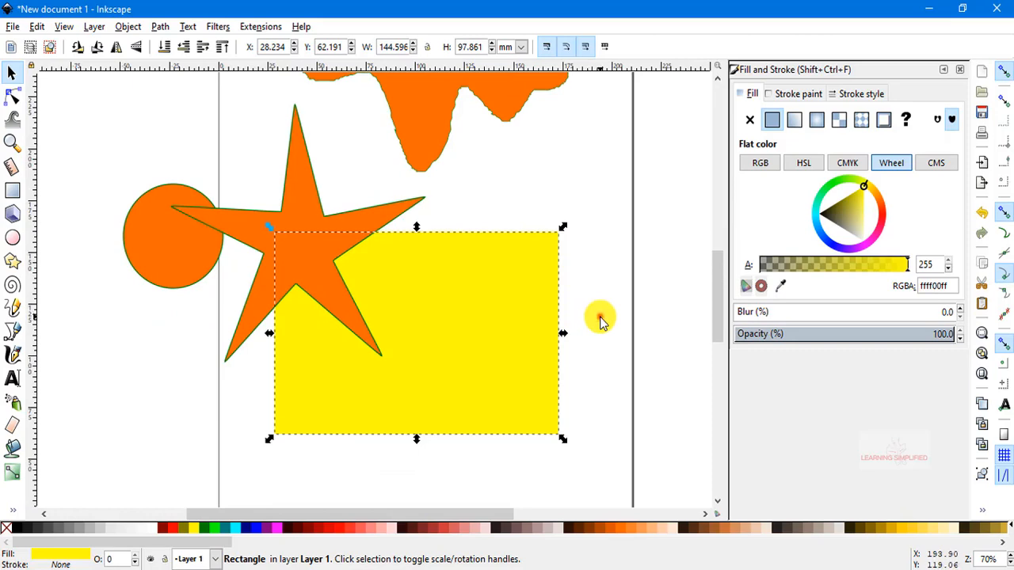
- Move the yellow rectangle diagonally away from the star to about X 52, Y 39 mm
{"action": "left_click", "coordinate": [601, 320]}
{"action": "left_click", "coordinate": [452, 298]}
{"action": "left_click_drag", "start_coordinate": [436, 308], "coordinate": [478, 366]}
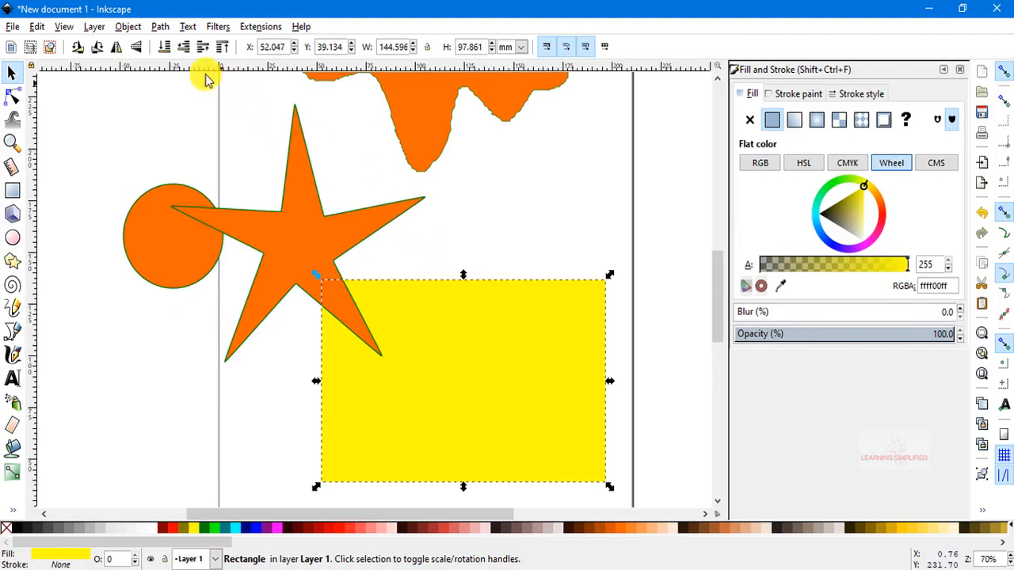
- Convert the yellow rectangle from an object to a path and show its corner nodes for editing
{"action": "left_click", "coordinate": [160, 28]}
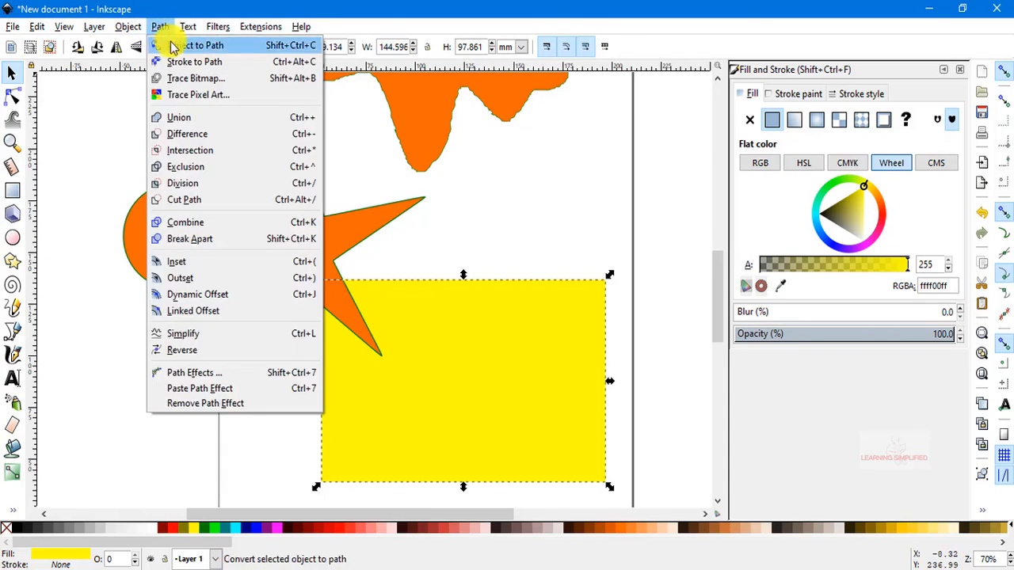
{"action": "left_click", "coordinate": [176, 46]}
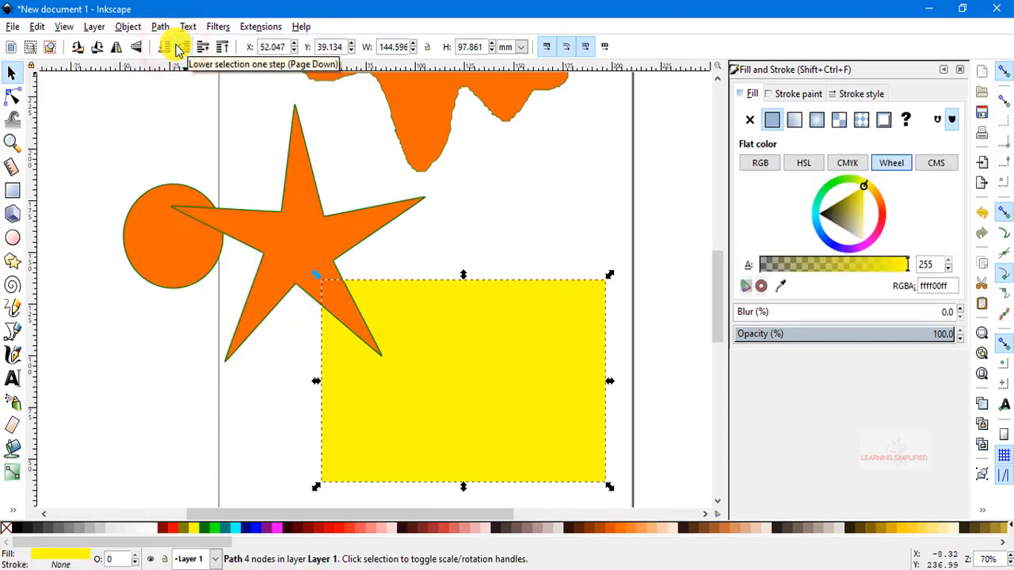
{"action": "left_click", "coordinate": [517, 285]}
{"action": "key", "text": "n"}
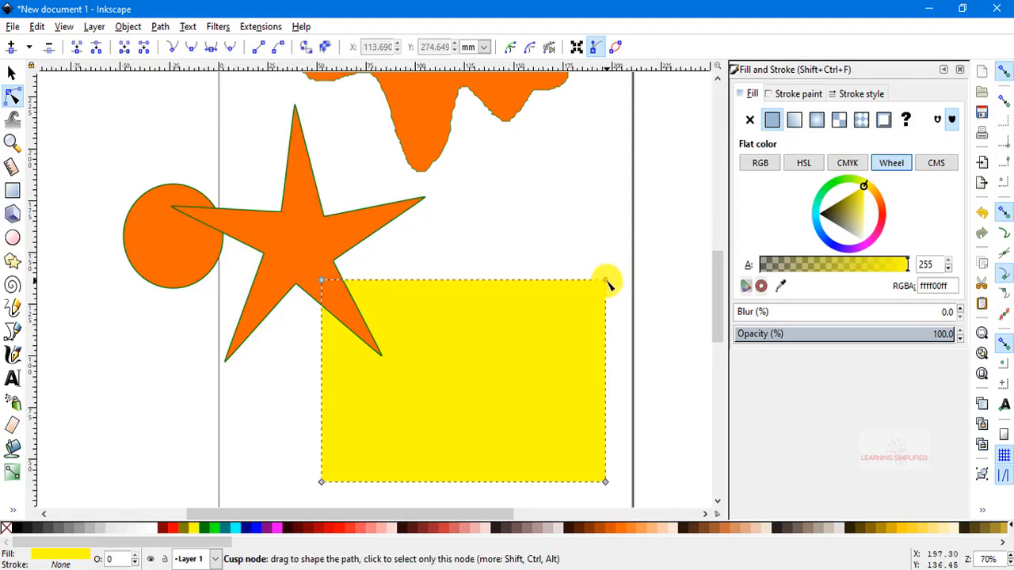
- Nudge the yellow path's upper right corner node slightly inward to about X 196.3, Y 136.2 mm
{"action": "mouse_move", "coordinate": [605, 282]}
{"action": "left_mouse_down"}
{"action": "mouse_move", "coordinate": [528, 390]}
{"action": "mouse_move", "coordinate": [612, 291]}
{"action": "mouse_move", "coordinate": [605, 282]}
{"action": "left_mouse_up"}
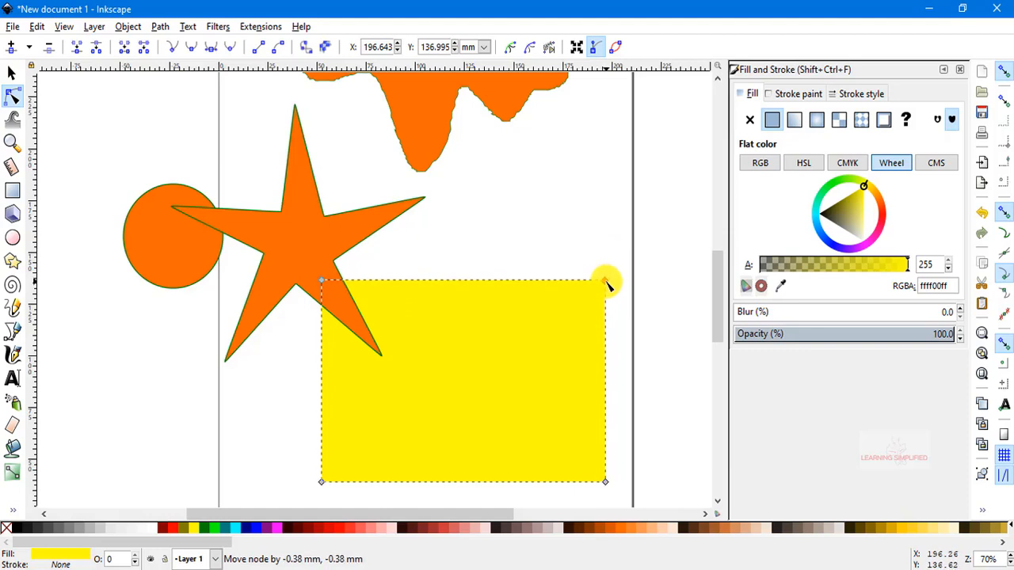
{"action": "mouse_move", "coordinate": [605, 282]}
{"action": "left_mouse_down"}
{"action": "mouse_move", "coordinate": [526, 366]}
{"action": "mouse_move", "coordinate": [547, 348]}
{"action": "mouse_move", "coordinate": [523, 358]}
{"action": "mouse_move", "coordinate": [602, 280]}
{"action": "left_mouse_up"}
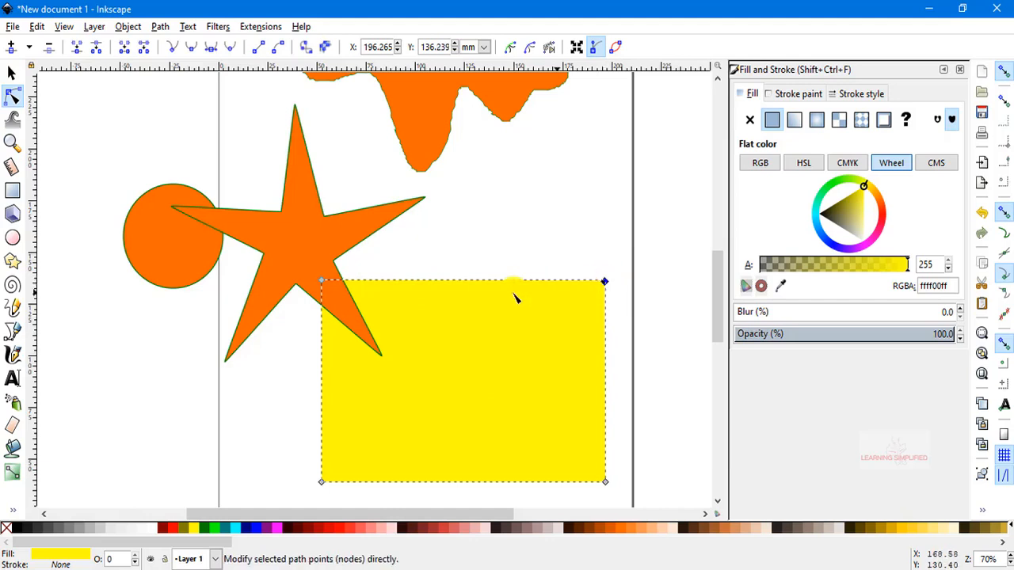
{"action": "left_click", "coordinate": [603, 282]}
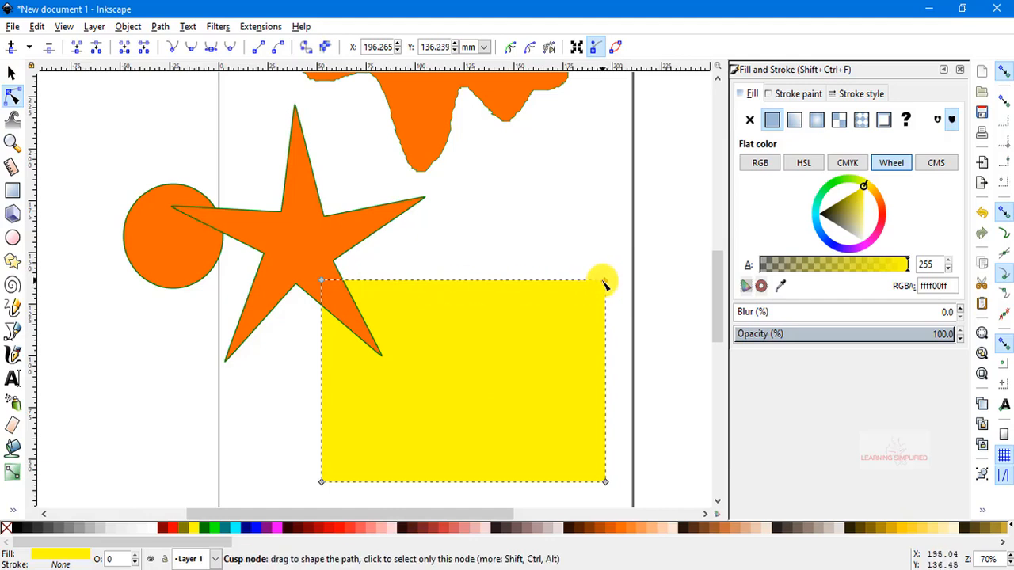
- Pull both upper corner nodes of the yellow path far inward and the lower ones slightly inward, forming a trapezoid with a narrow top
{"action": "left_click_drag", "start_coordinate": [602, 283], "coordinate": [465, 340]}
{"action": "left_click_drag", "start_coordinate": [322, 281], "coordinate": [418, 342]}
{"action": "mouse_move", "coordinate": [322, 481]}
{"action": "left_mouse_down"}
{"action": "mouse_move", "coordinate": [345, 473]}
{"action": "mouse_move", "coordinate": [325, 483]}
{"action": "left_mouse_up"}
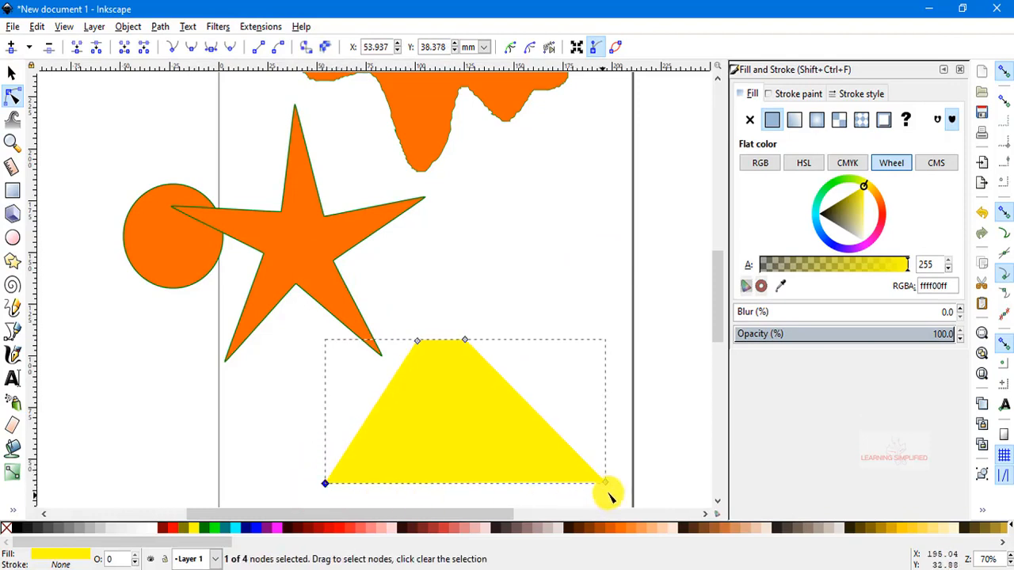
{"action": "left_click_drag", "start_coordinate": [605, 482], "coordinate": [583, 483]}
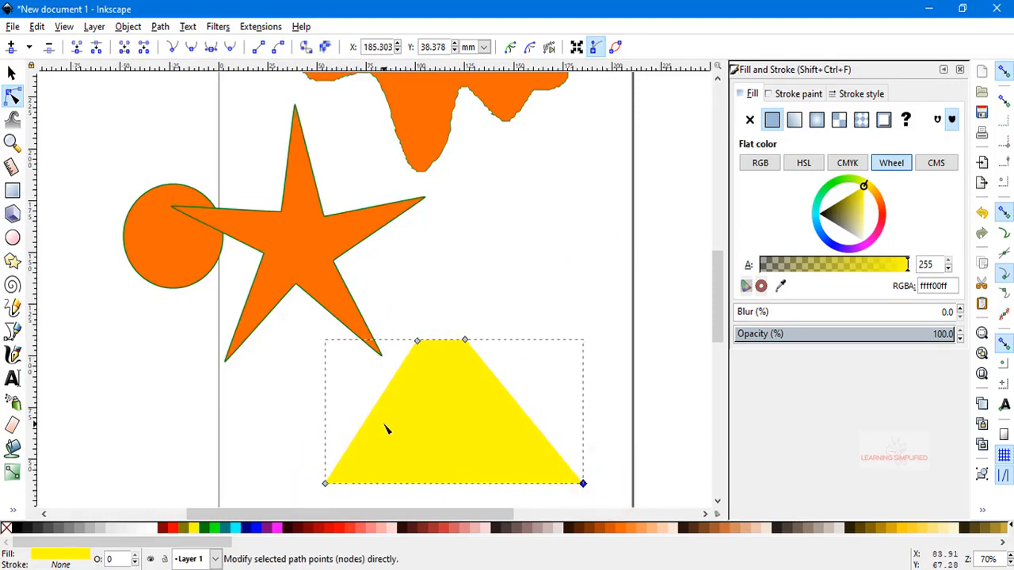
- Spread the trapezoid's two upper nodes apart, the right one to about X 166.4, Y 107.9 mm, and add a node midway along the top edge
{"action": "left_click_drag", "start_coordinate": [467, 342], "coordinate": [540, 346]}
{"action": "left_click_drag", "start_coordinate": [415, 343], "coordinate": [357, 341]}
{"action": "left_click_drag", "start_coordinate": [539, 347], "coordinate": [545, 340]}
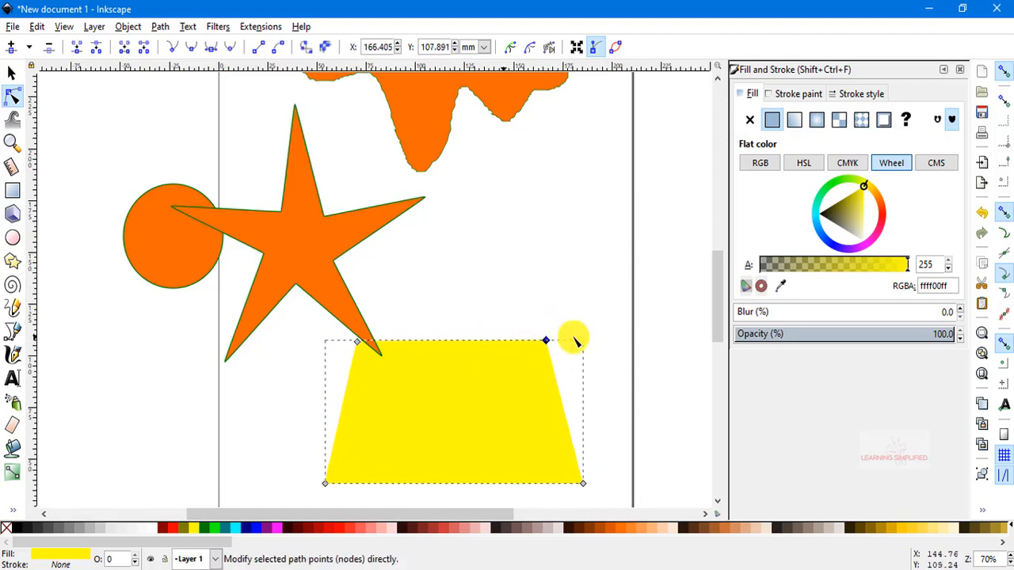
{"action": "scroll", "coordinate": [602, 337], "scroll_direction": "down", "scroll_amount": 2}
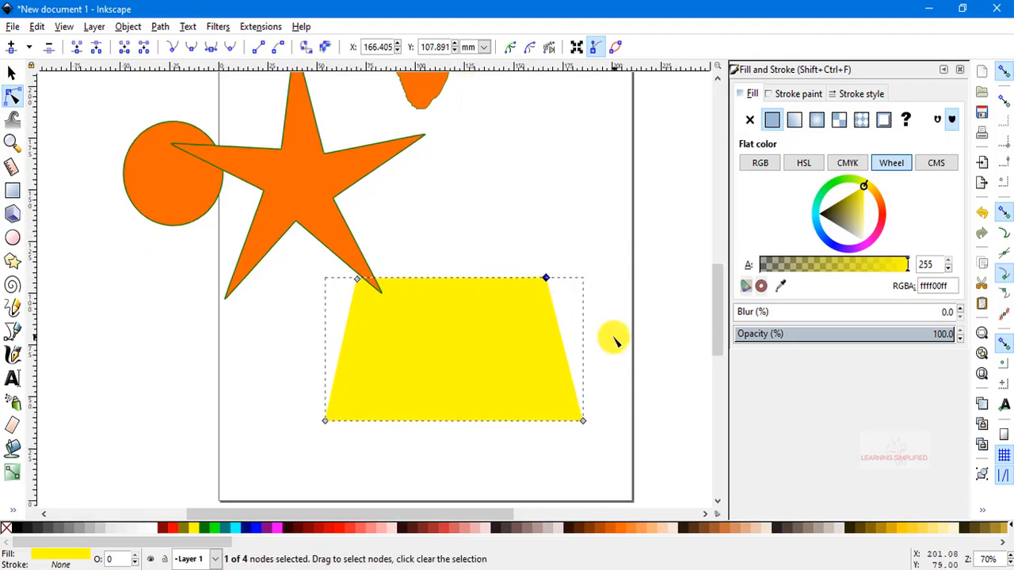
{"action": "double_click", "coordinate": [455, 280]}
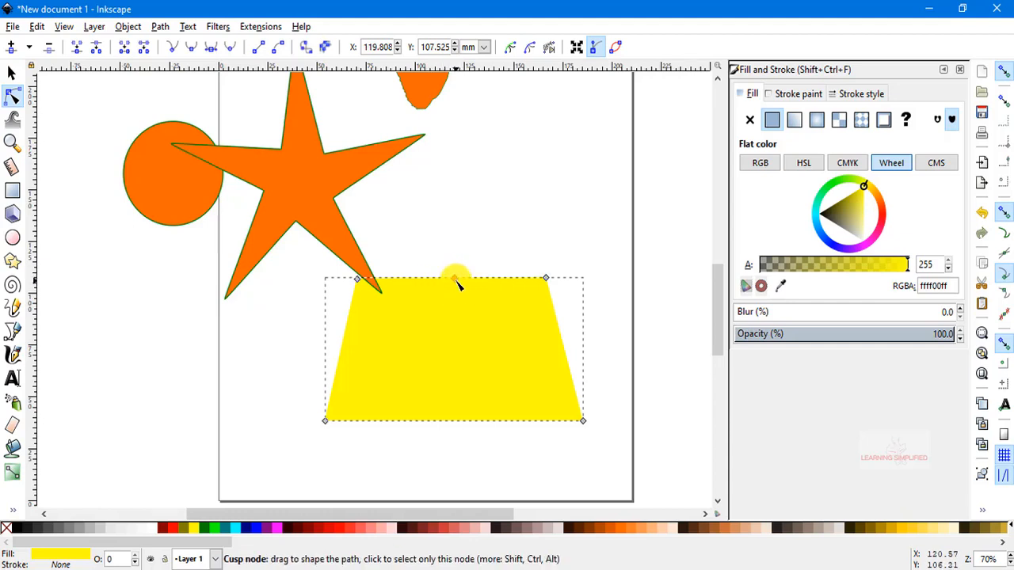
- Pull the yellow path's middle top node down to about X 118.1, Y 70.7 mm, forming a V-shaped notch
{"action": "left_click", "coordinate": [457, 279]}
{"action": "scroll", "coordinate": [467, 293], "scroll_direction": "up", "scroll_amount": 5, "text": "ctrl"}
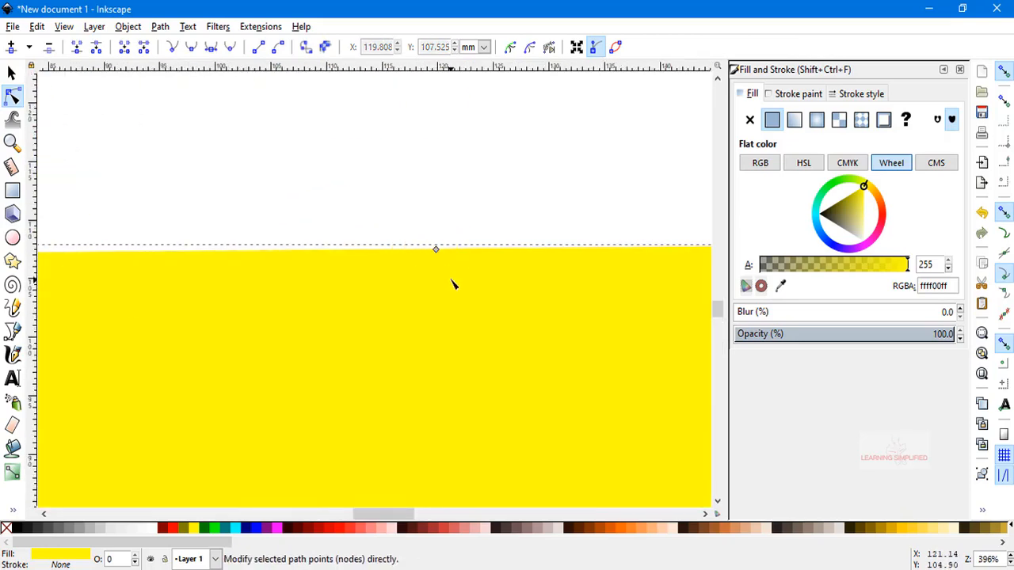
{"action": "scroll", "coordinate": [447, 273], "scroll_direction": "down", "scroll_amount": 3, "text": "ctrl"}
{"action": "left_click_drag", "start_coordinate": [444, 263], "coordinate": [437, 410]}
{"action": "scroll", "coordinate": [663, 271], "scroll_direction": "down", "scroll_amount": 3}
{"action": "scroll", "coordinate": [667, 267], "scroll_direction": "down", "scroll_amount": 1, "text": "ctrl"}
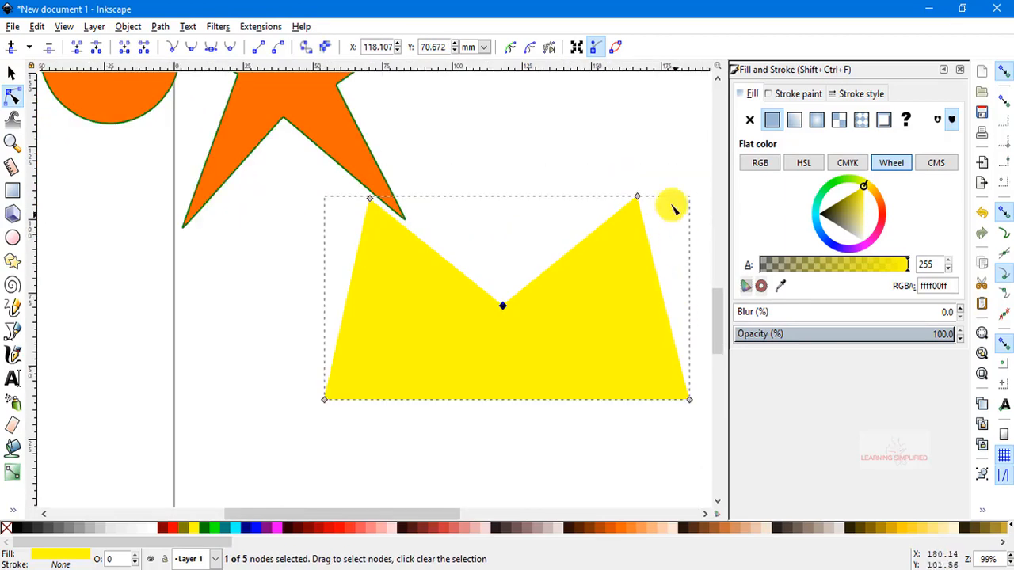
- Add two nodes on the yellow path's bottom edge, pull both up, and move the right one to about X 106.9, Y 41.6 mm
{"action": "double_click", "coordinate": [569, 400]}
{"action": "left_click_drag", "start_coordinate": [569, 399], "coordinate": [582, 325]}
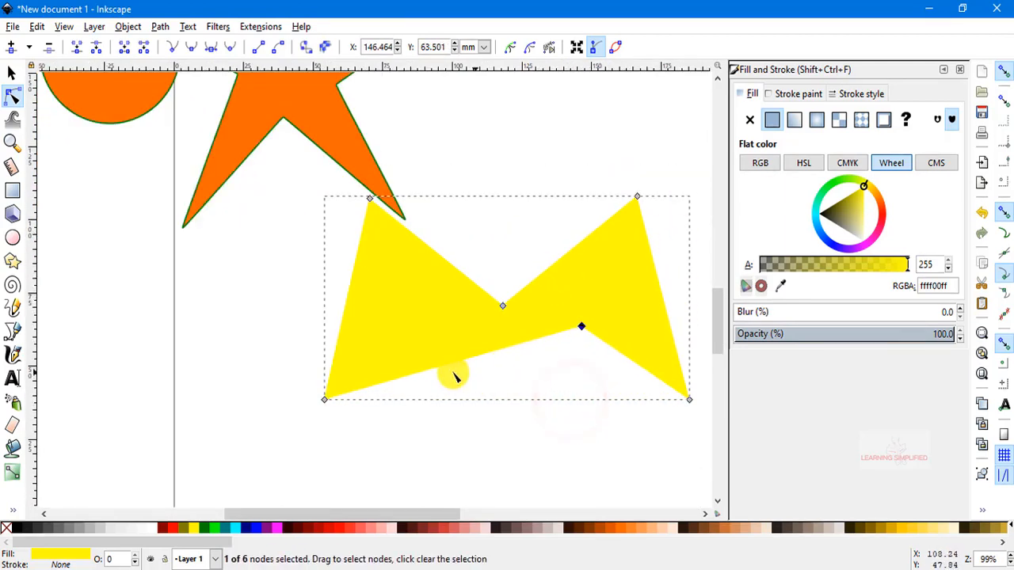
{"action": "double_click", "coordinate": [424, 371]}
{"action": "left_click_drag", "start_coordinate": [424, 371], "coordinate": [399, 317]}
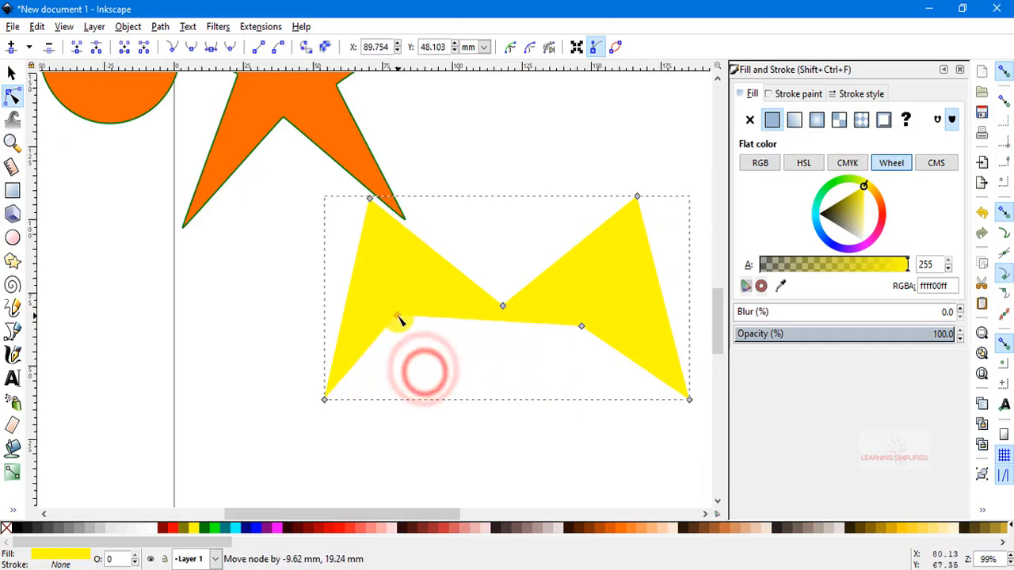
{"action": "left_click_drag", "start_coordinate": [582, 326], "coordinate": [471, 392]}
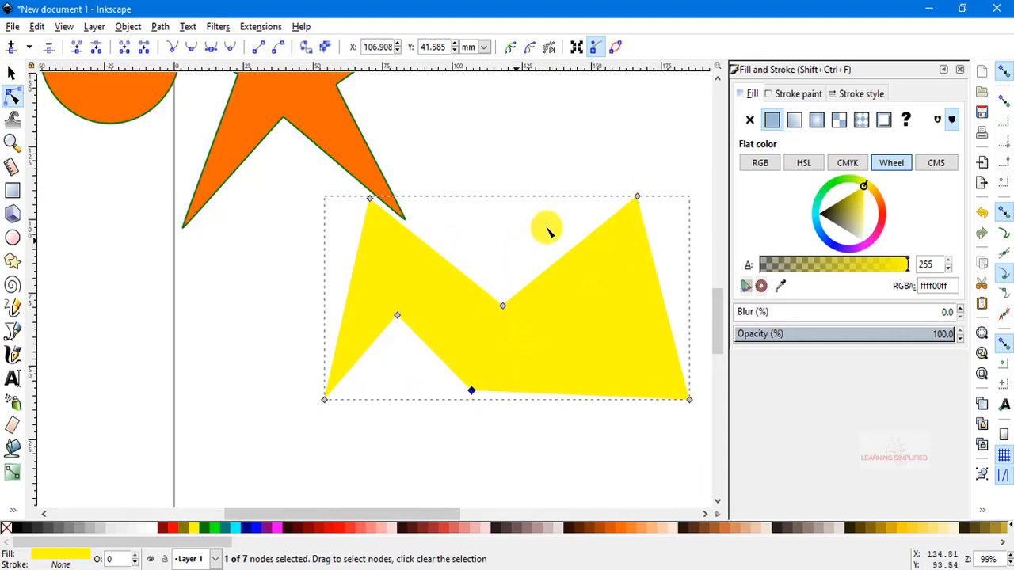
- Select the orange star and convert it from an object to a path
{"action": "scroll", "coordinate": [547, 208], "scroll_direction": "up", "scroll_amount": 7}
{"action": "left_click", "coordinate": [281, 289]}
{"action": "scroll", "coordinate": [527, 297], "scroll_direction": "up", "scroll_amount": 3}
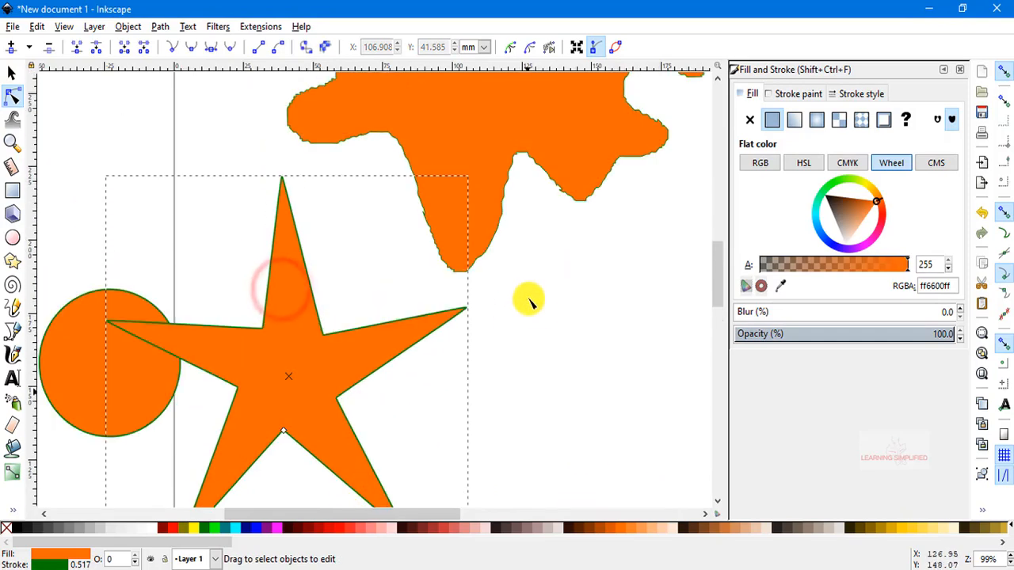
{"action": "left_click", "coordinate": [11, 72]}
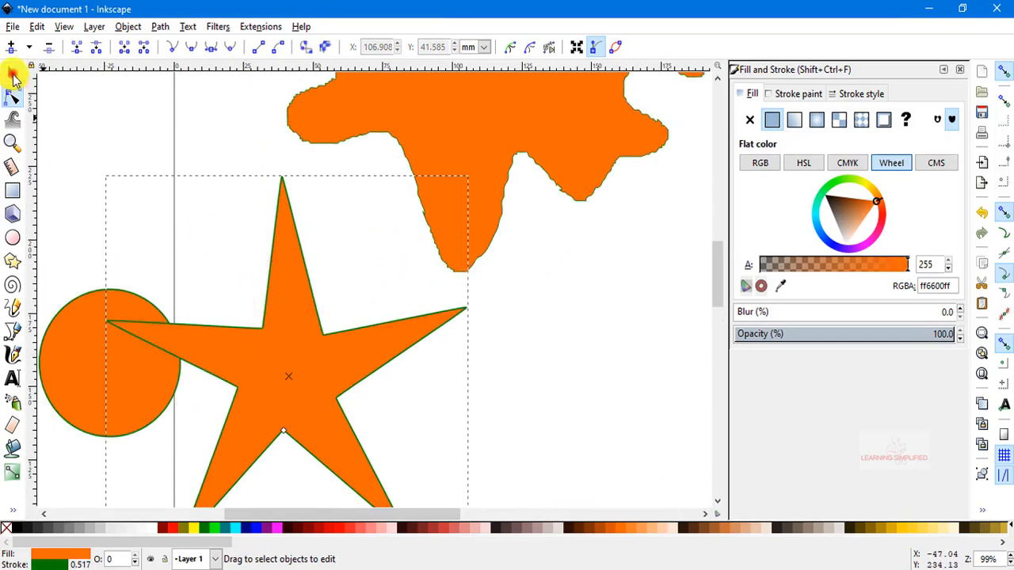
{"action": "left_click", "coordinate": [264, 356]}
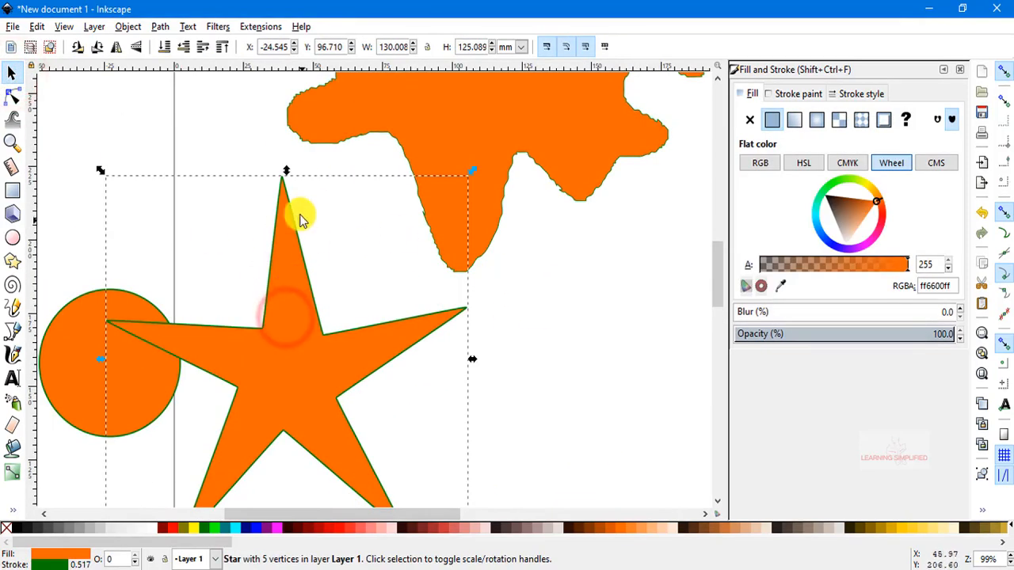
{"action": "left_click", "coordinate": [132, 27]}
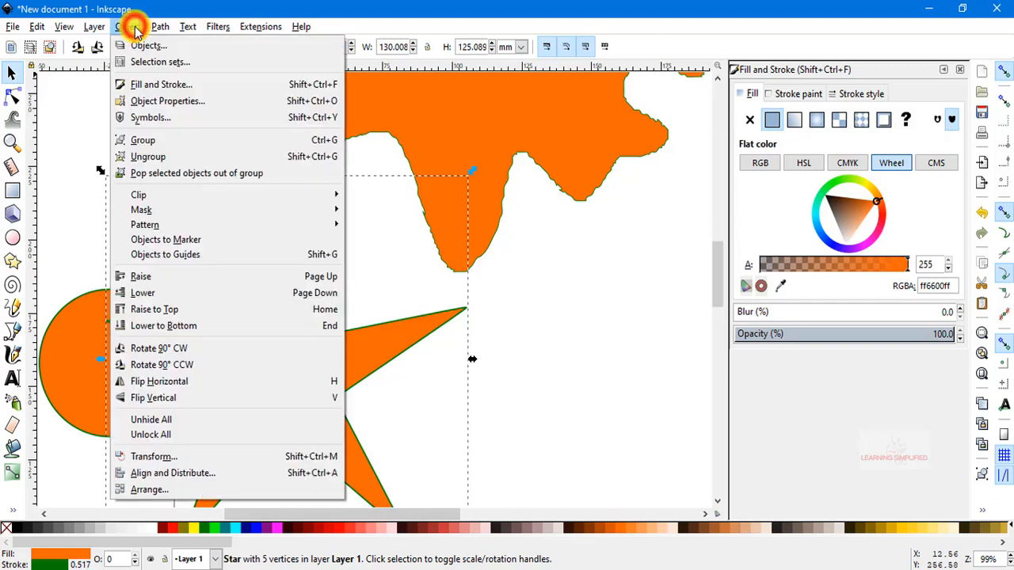
{"action": "mouse_move", "coordinate": [158, 28]}
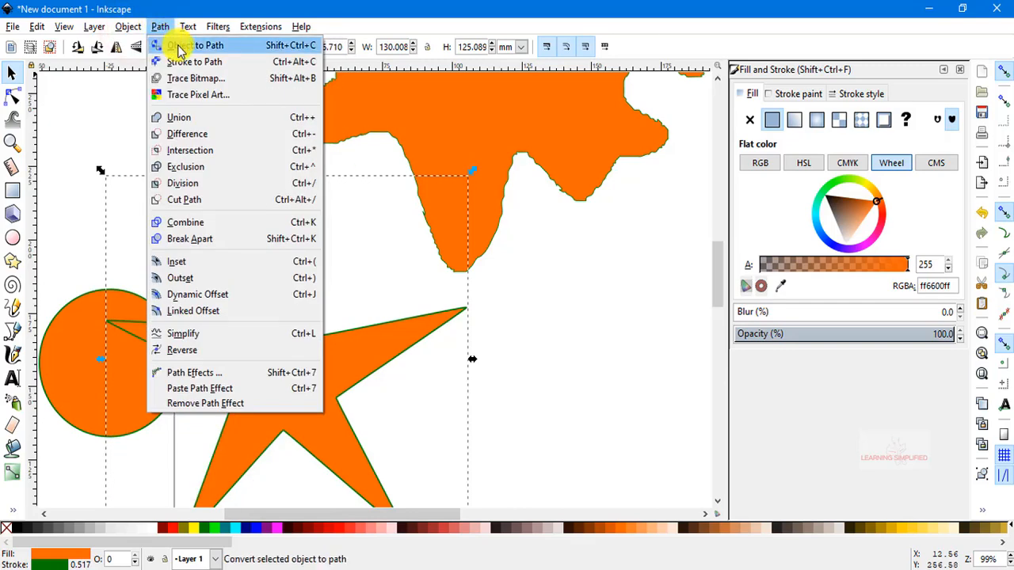
{"action": "left_click", "coordinate": [181, 49]}
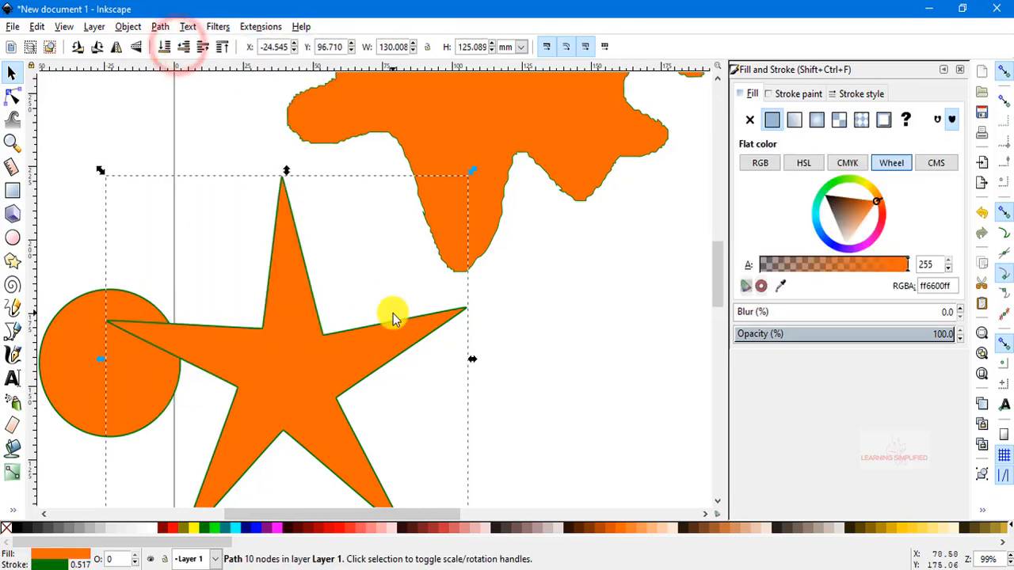
{"action": "scroll", "coordinate": [392, 313], "scroll_direction": "down", "scroll_amount": 1}
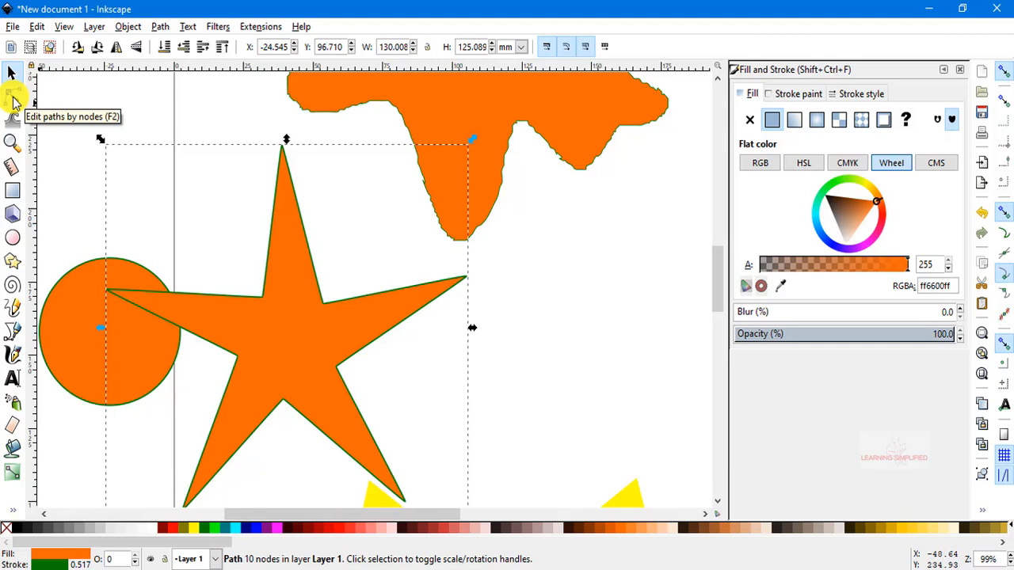
- Edit the star's nodes, nudging the top tip and moving the right tip to about X 112.4, Y 168.5 and the left to X -16.8, Y 169.0 mm
{"action": "left_click", "coordinate": [12, 98]}
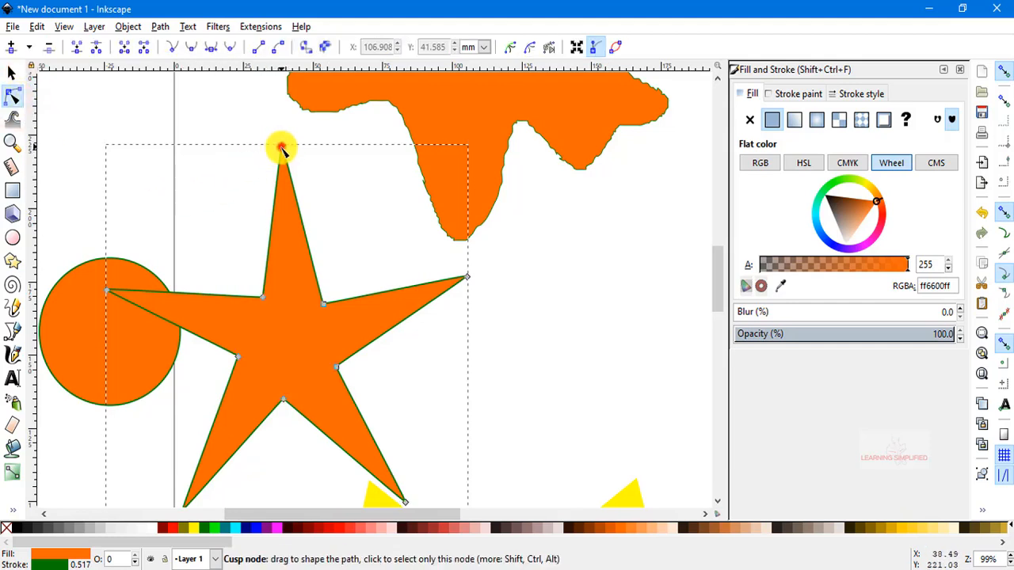
{"action": "left_click_drag", "start_coordinate": [282, 148], "coordinate": [291, 158]}
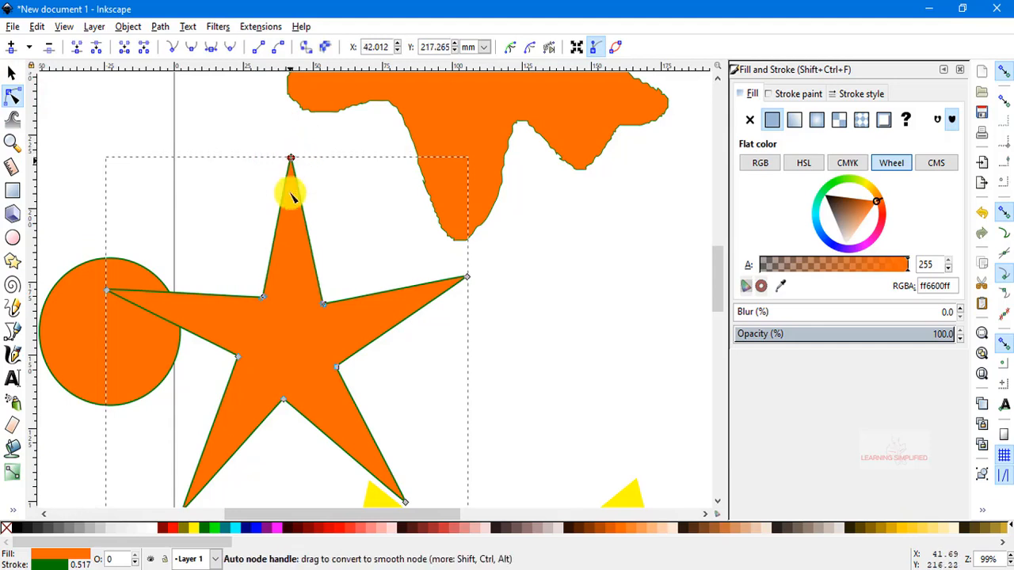
{"action": "mouse_move", "coordinate": [107, 292]}
{"action": "left_mouse_down"}
{"action": "mouse_move", "coordinate": [157, 316]}
{"action": "mouse_move", "coordinate": [125, 282]}
{"action": "mouse_move", "coordinate": [112, 298]}
{"action": "left_mouse_up"}
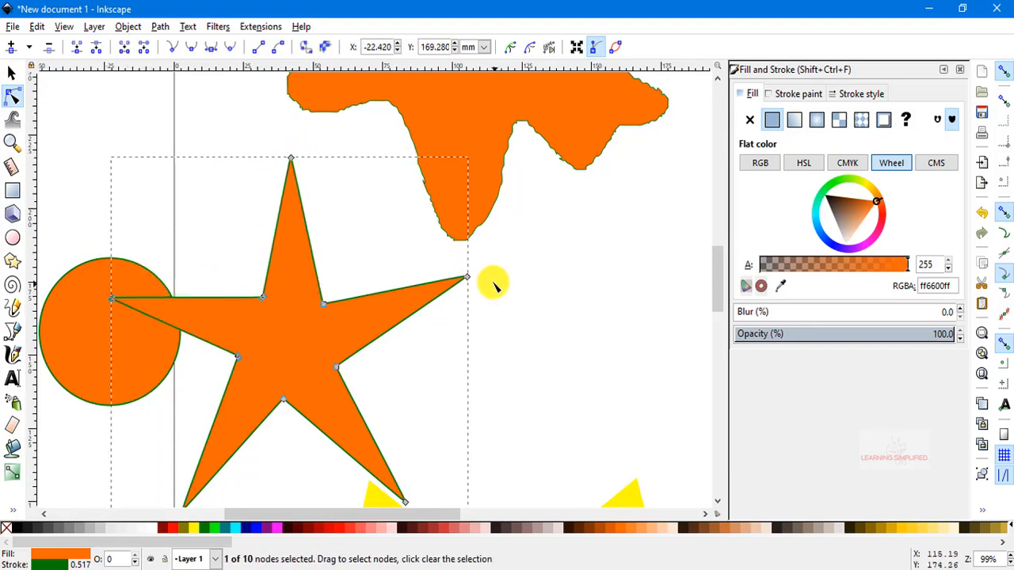
{"action": "left_click_drag", "start_coordinate": [466, 276], "coordinate": [486, 301]}
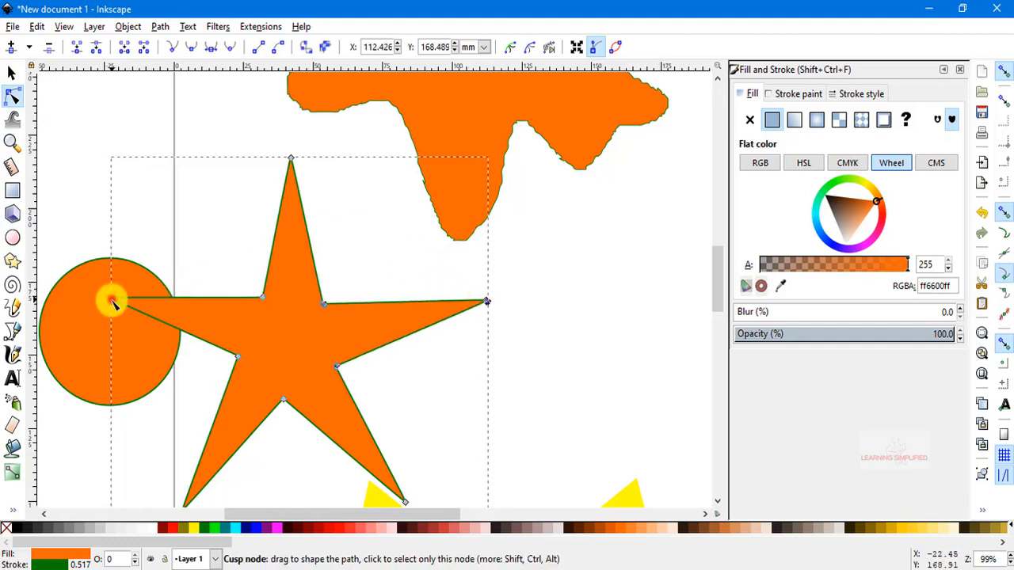
{"action": "mouse_move", "coordinate": [112, 301]}
{"action": "left_mouse_down"}
{"action": "mouse_move", "coordinate": [146, 302]}
{"action": "mouse_move", "coordinate": [127, 299]}
{"action": "left_mouse_up"}
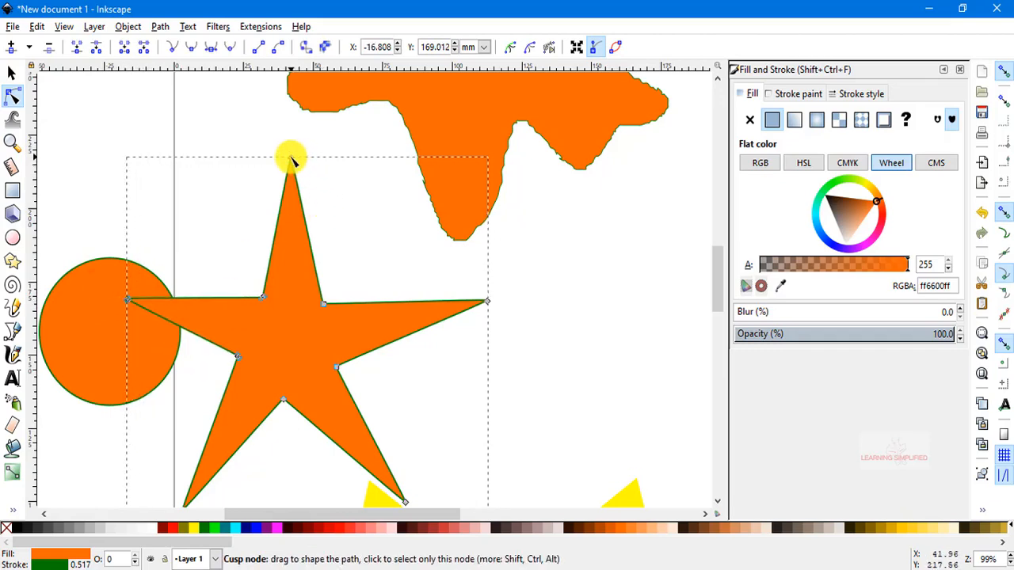
- Lower the star's top tip to about X 42.8, Y 210.3 mm and pull its lower right tip slightly outward
{"action": "left_click_drag", "start_coordinate": [291, 156], "coordinate": [293, 406]}
{"action": "scroll", "coordinate": [398, 327], "scroll_direction": "down", "scroll_amount": 8}
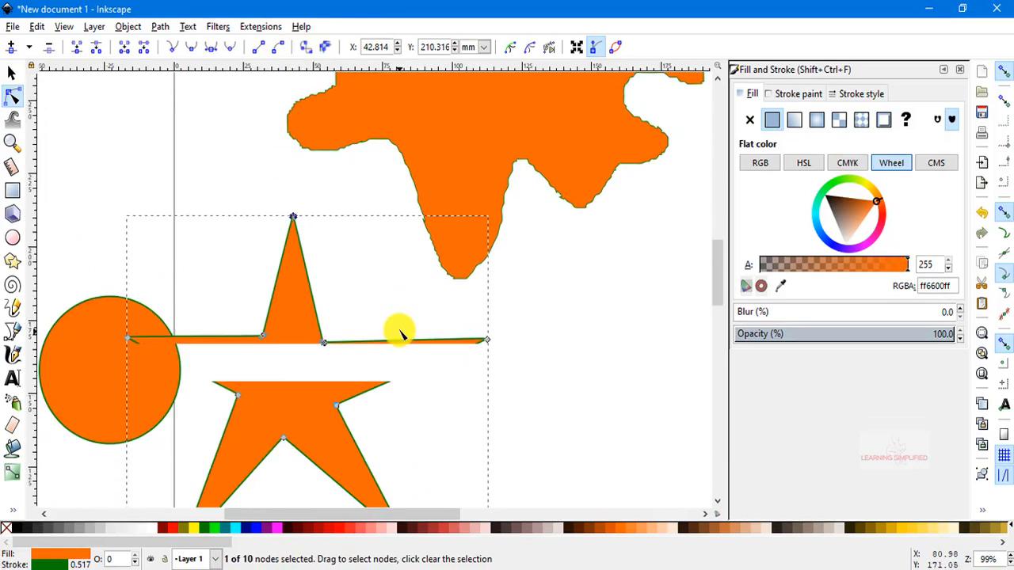
{"action": "scroll", "coordinate": [407, 454], "scroll_direction": "down", "scroll_amount": 1}
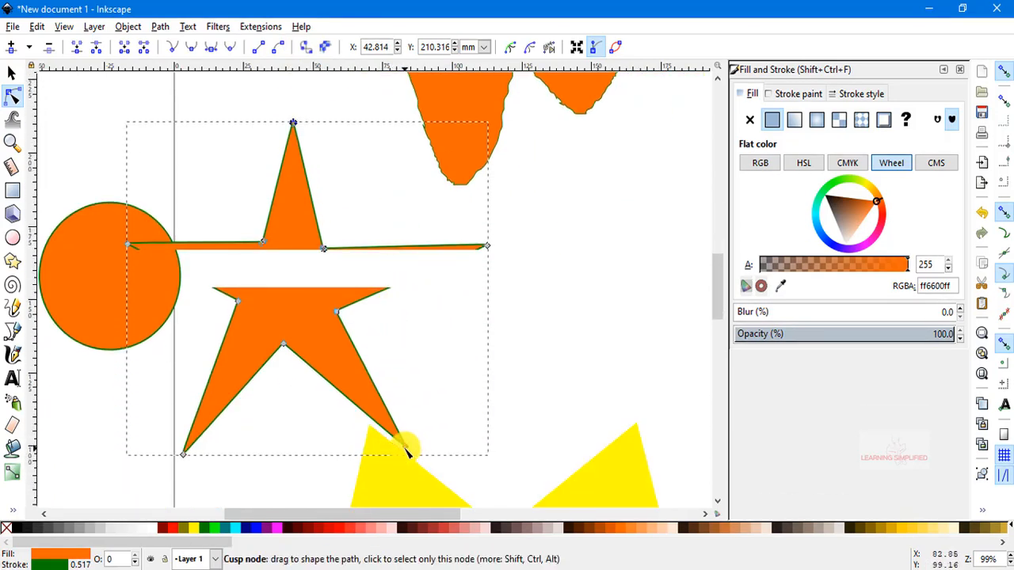
{"action": "left_click_drag", "start_coordinate": [407, 446], "coordinate": [431, 458]}
- Add a node on the inner edge of each lower star arm and pull both inward, the right one to about X 44.6, Y 146.0 mm
{"action": "double_click", "coordinate": [349, 396]}
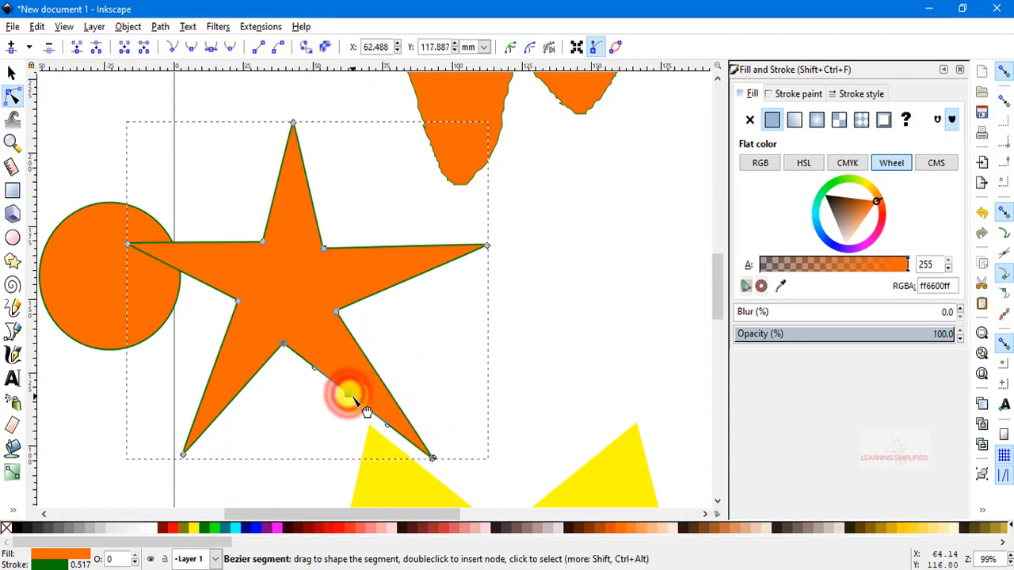
{"action": "left_click_drag", "start_coordinate": [344, 396], "coordinate": [296, 317]}
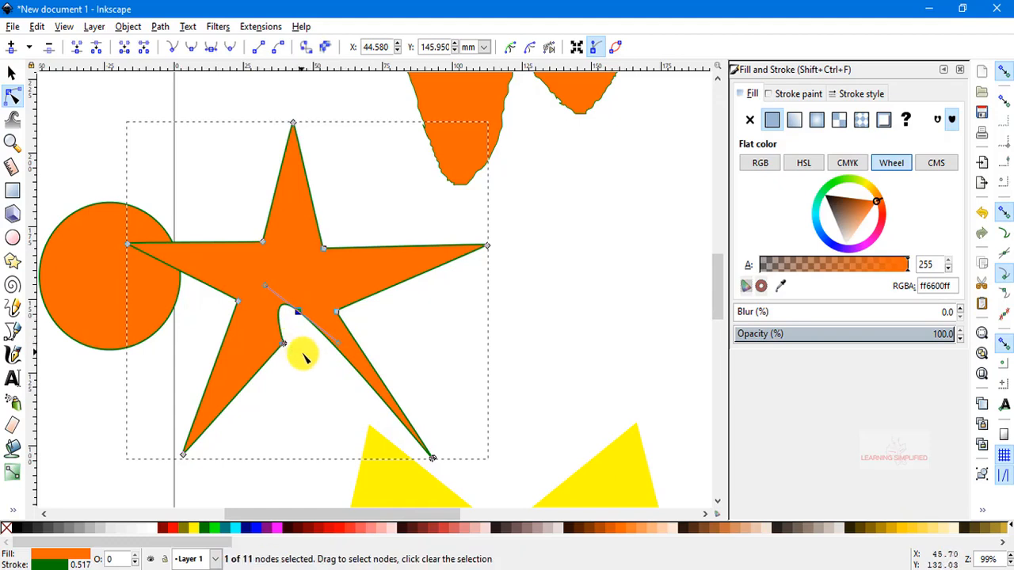
{"action": "double_click", "coordinate": [234, 400]}
{"action": "left_click_drag", "start_coordinate": [234, 400], "coordinate": [243, 361]}
- Add a node on the upper edge of the star's right and left arms and pull both inward, the left to about X 18.2, Y 161.1 mm
{"action": "double_click", "coordinate": [400, 252]}
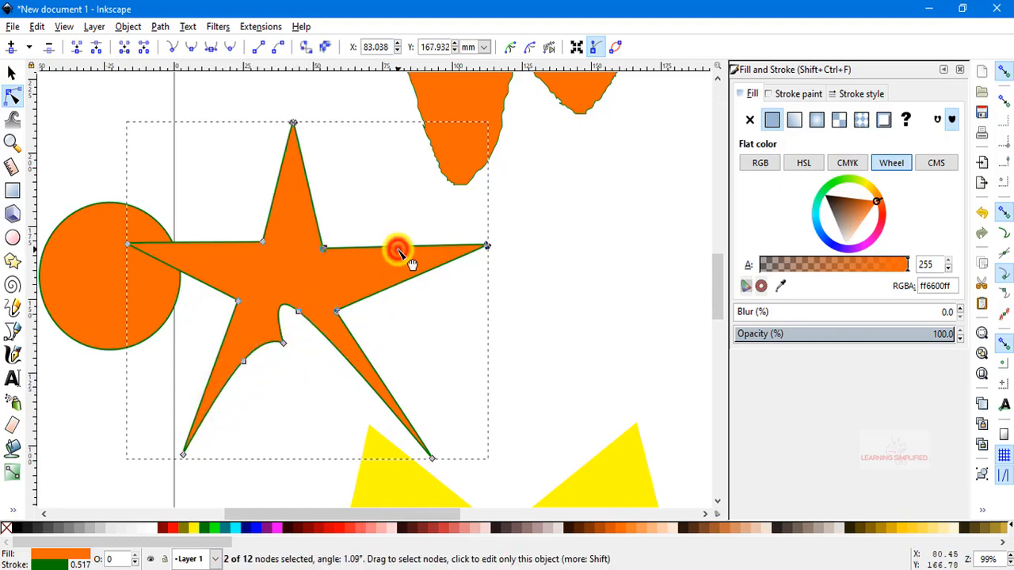
{"action": "left_click_drag", "start_coordinate": [394, 253], "coordinate": [355, 277]}
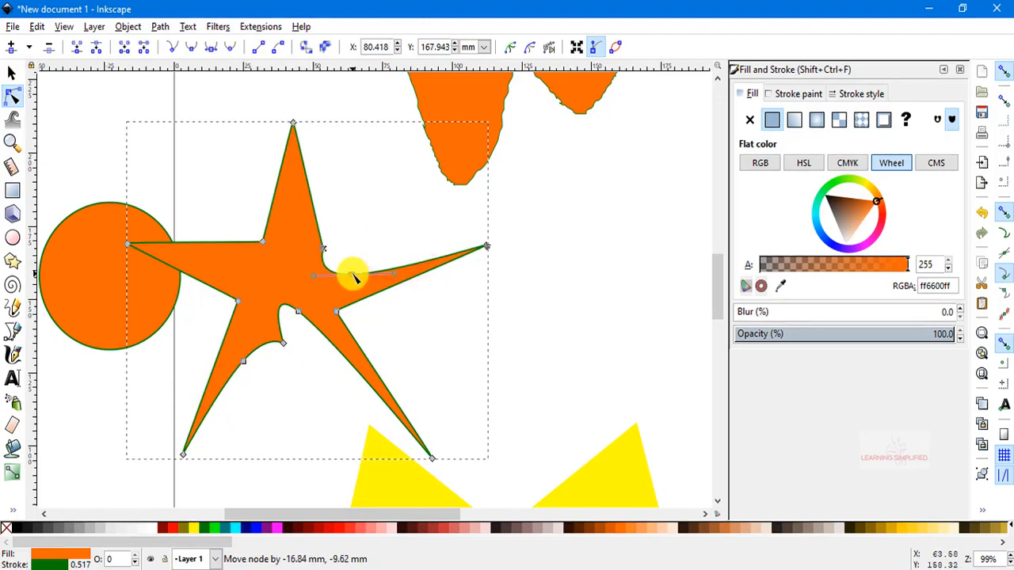
{"action": "double_click", "coordinate": [204, 243]}
{"action": "left_click_drag", "start_coordinate": [228, 272], "coordinate": [230, 272]}
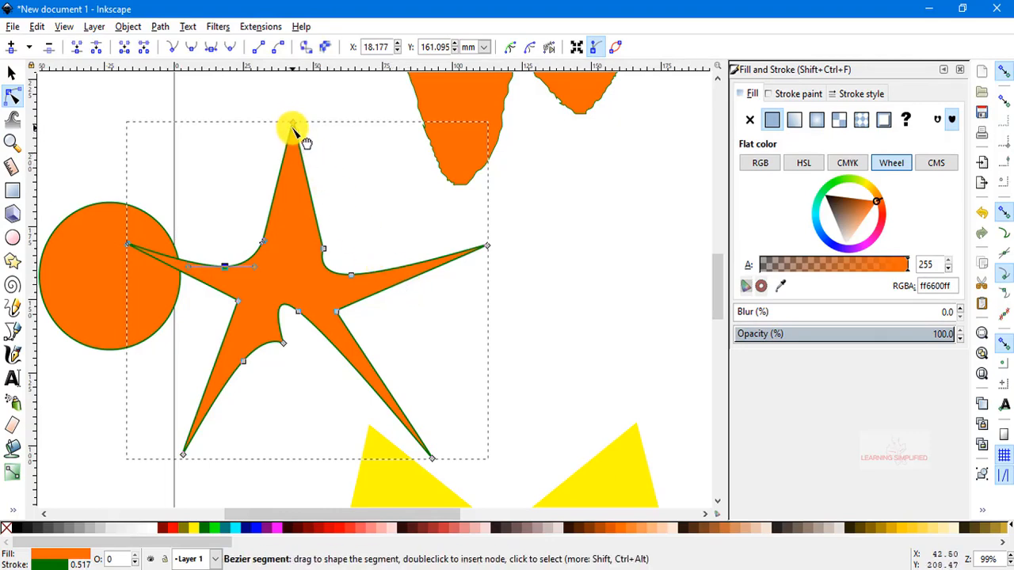
- Move the star's right tip outward to about X 119.1, Y 165.3 mm and finish node editing
{"action": "left_click_drag", "start_coordinate": [487, 246], "coordinate": [501, 255]}
{"action": "scroll", "coordinate": [613, 267], "scroll_direction": "down", "scroll_amount": 4}
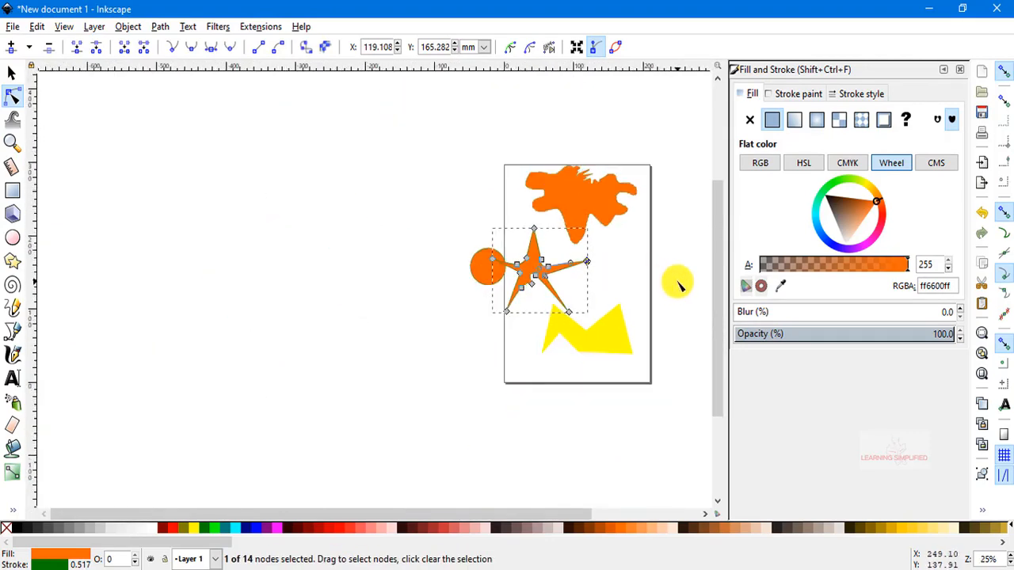
{"action": "scroll", "coordinate": [677, 285], "scroll_direction": "up", "scroll_amount": 3}
{"action": "scroll", "coordinate": [567, 232], "scroll_direction": "down", "scroll_amount": 2}
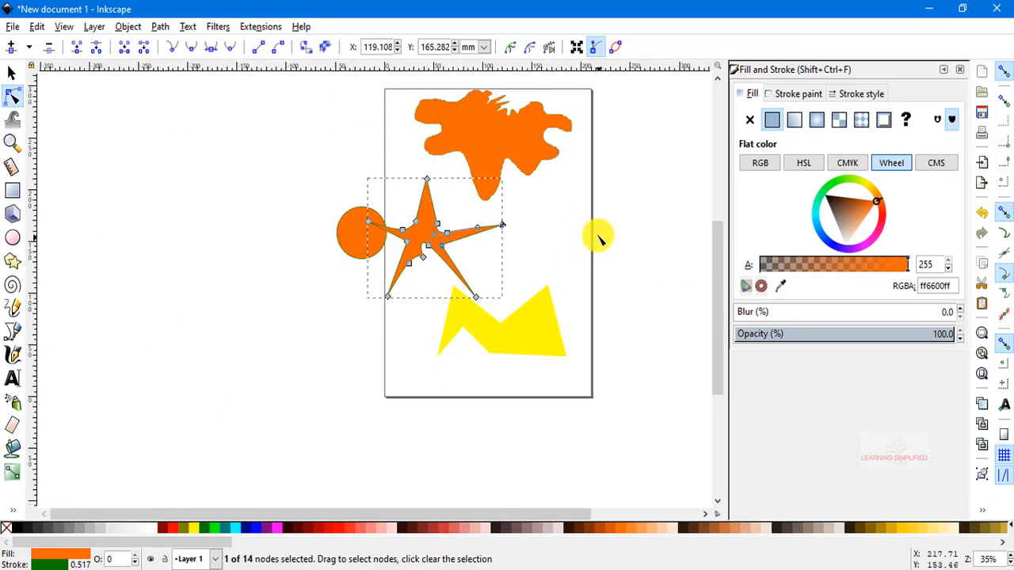
{"action": "key", "text": "space"}
{"action": "left_click", "coordinate": [482, 225]}
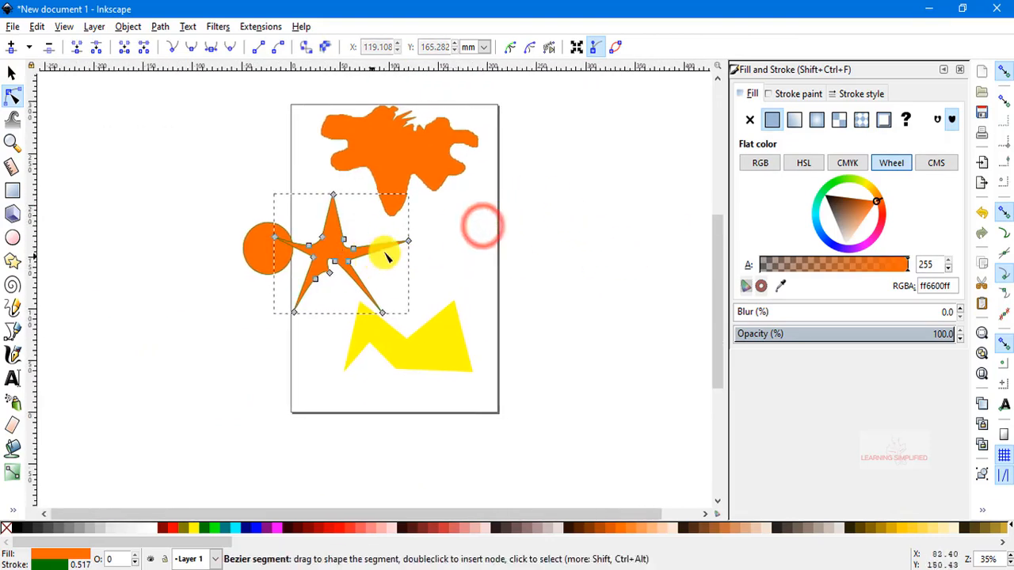
{"action": "left_click", "coordinate": [11, 72]}
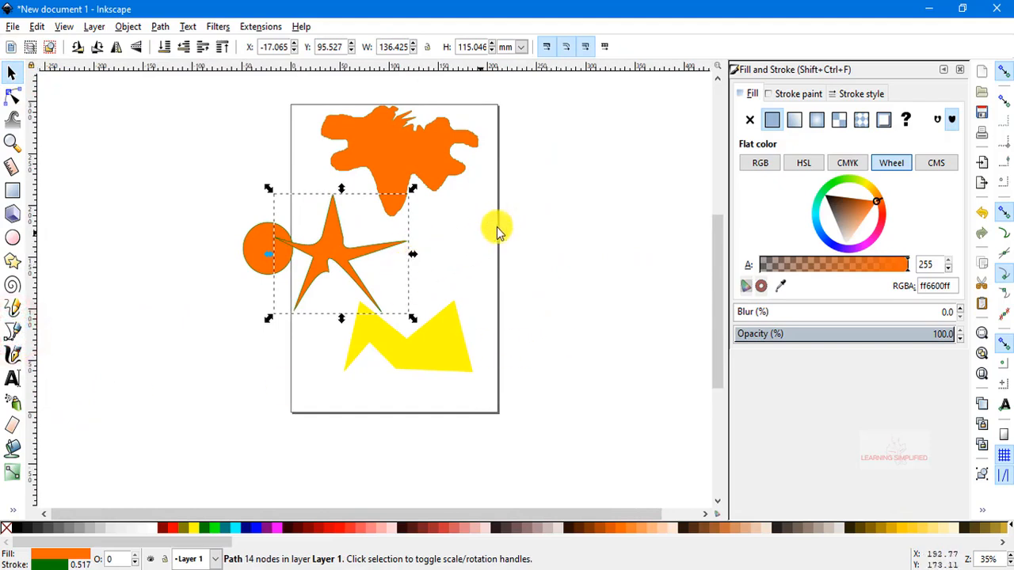
- Draw a closed, curved hook-shaped Bezier path about 150 mm wide and 256 mm high beside the page, right of the existing shapes
{"action": "left_click", "coordinate": [12, 331]}
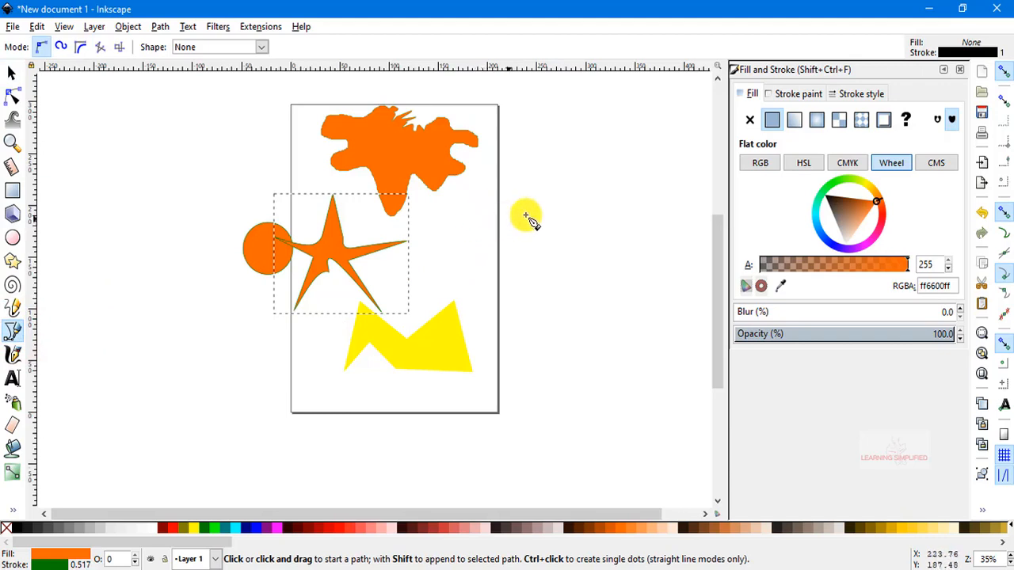
{"action": "left_click", "coordinate": [540, 173]}
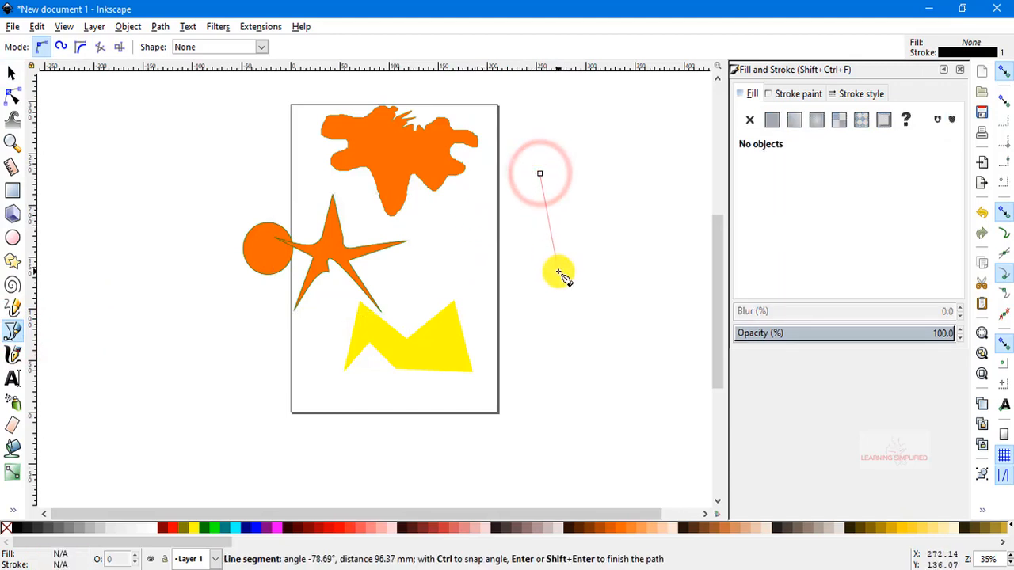
{"action": "left_click_drag", "start_coordinate": [559, 346], "coordinate": [624, 407]}
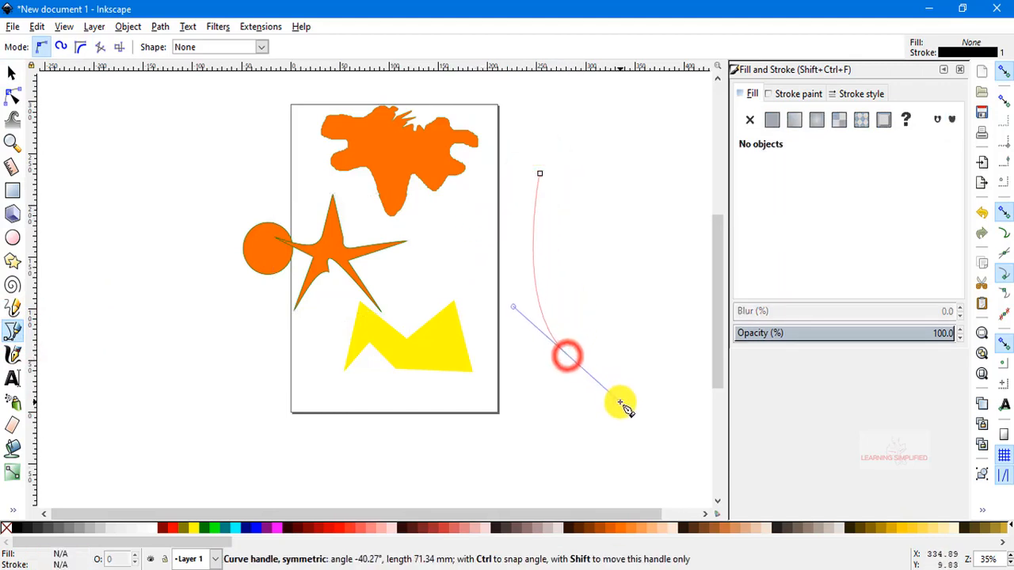
{"action": "left_click", "coordinate": [611, 246]}
{"action": "left_click_drag", "start_coordinate": [658, 340], "coordinate": [652, 454]}
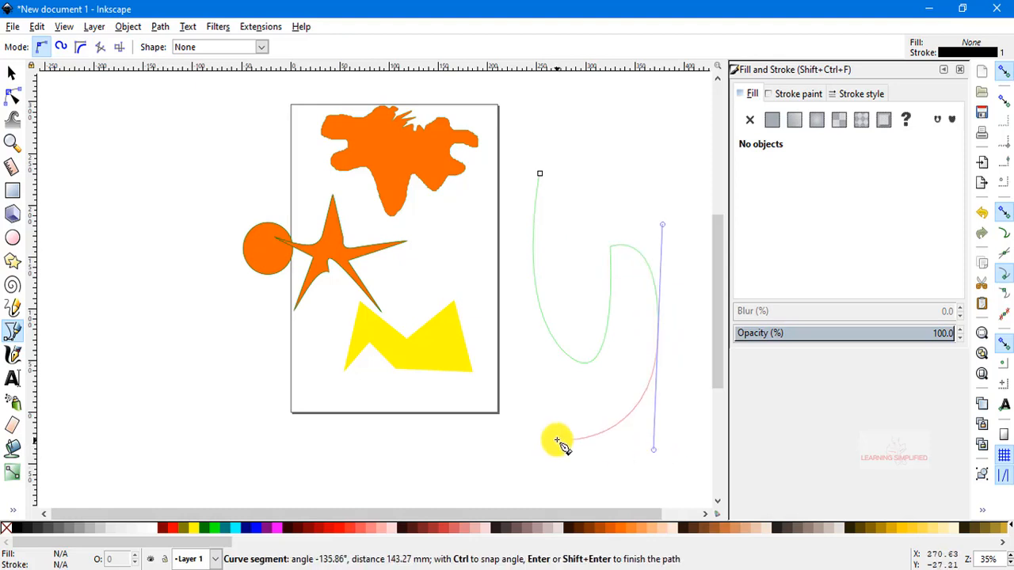
{"action": "left_click_drag", "start_coordinate": [553, 425], "coordinate": [536, 402]}
{"action": "mouse_move", "coordinate": [514, 238]}
{"action": "left_mouse_down"}
{"action": "mouse_move", "coordinate": [527, 175]}
{"action": "mouse_move", "coordinate": [542, 174]}
{"action": "left_mouse_up"}
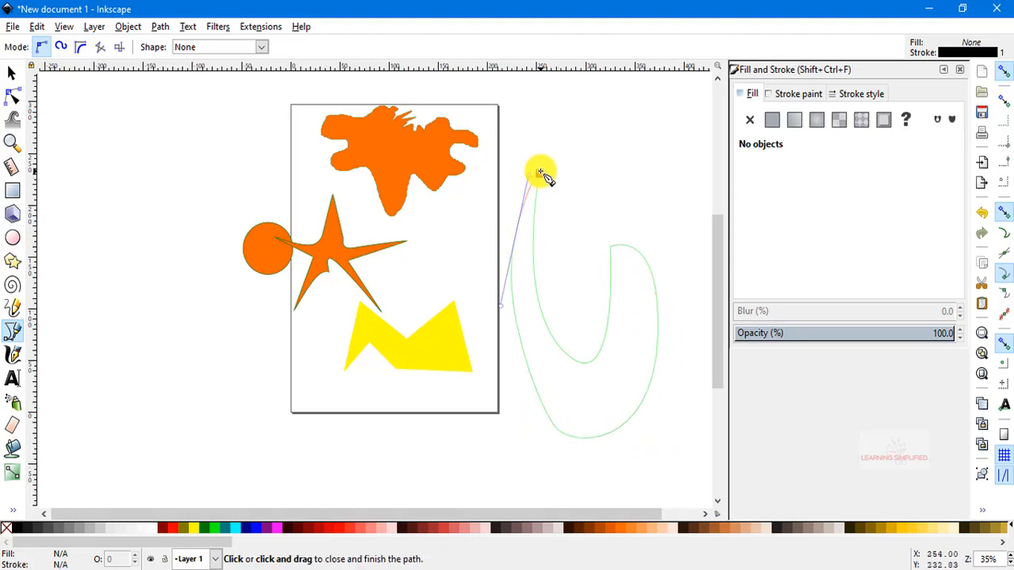
{"action": "left_click", "coordinate": [539, 173]}
- Fill the new hook-shaped path with orange ff6600
{"action": "left_click", "coordinate": [12, 73]}
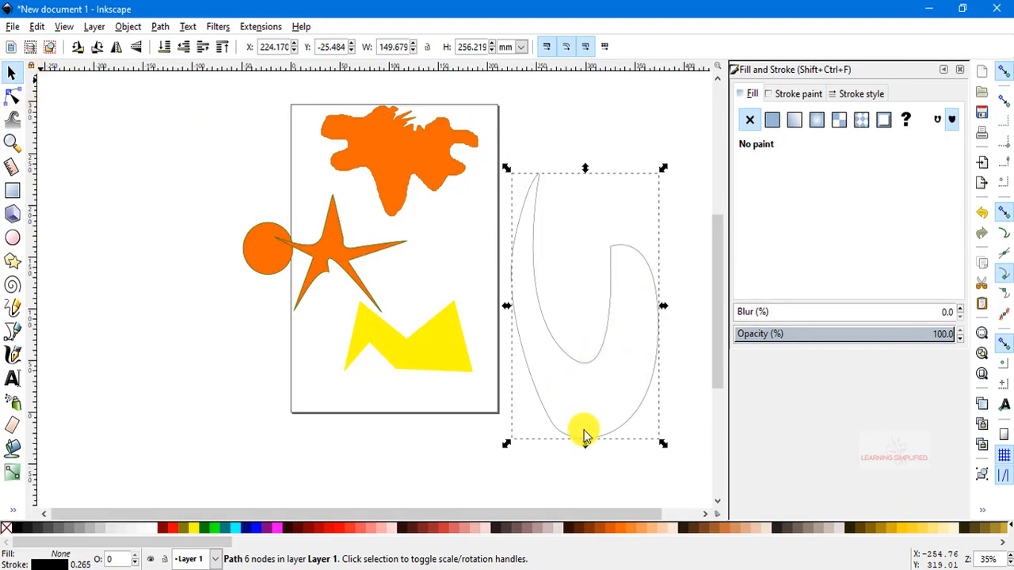
{"action": "left_click", "coordinate": [611, 528]}
{"action": "left_click", "coordinate": [624, 530]}
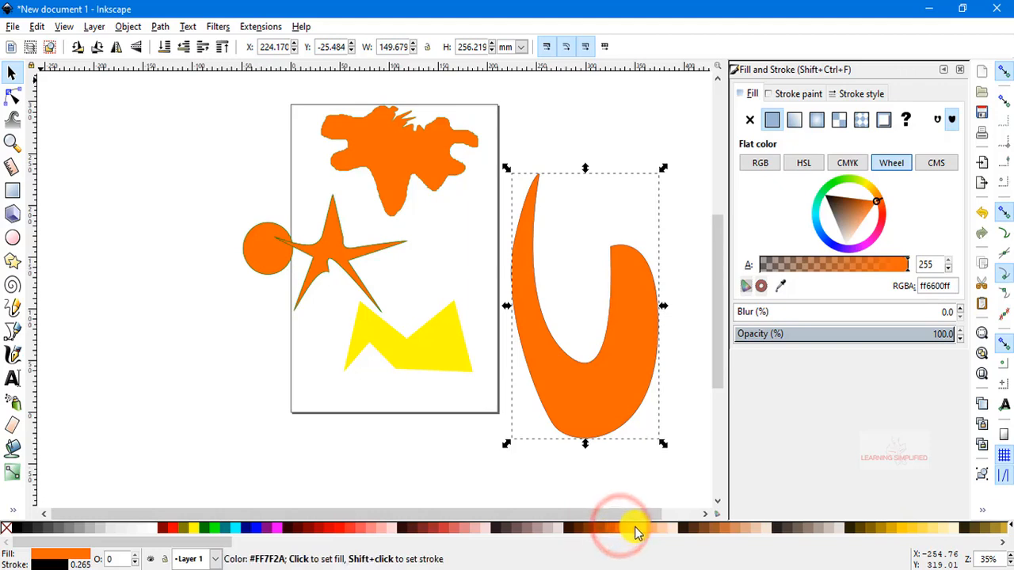
- Try fills ff7f2a and 2b1100 on the hook-shaped path and settle on red c83737
{"action": "left_click", "coordinate": [632, 531]}
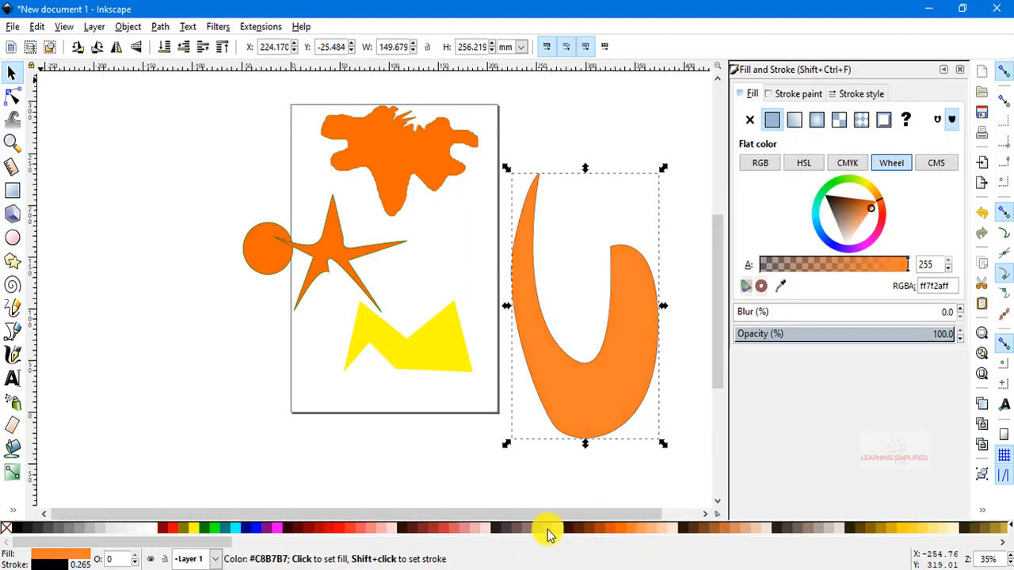
{"action": "left_click", "coordinate": [567, 528]}
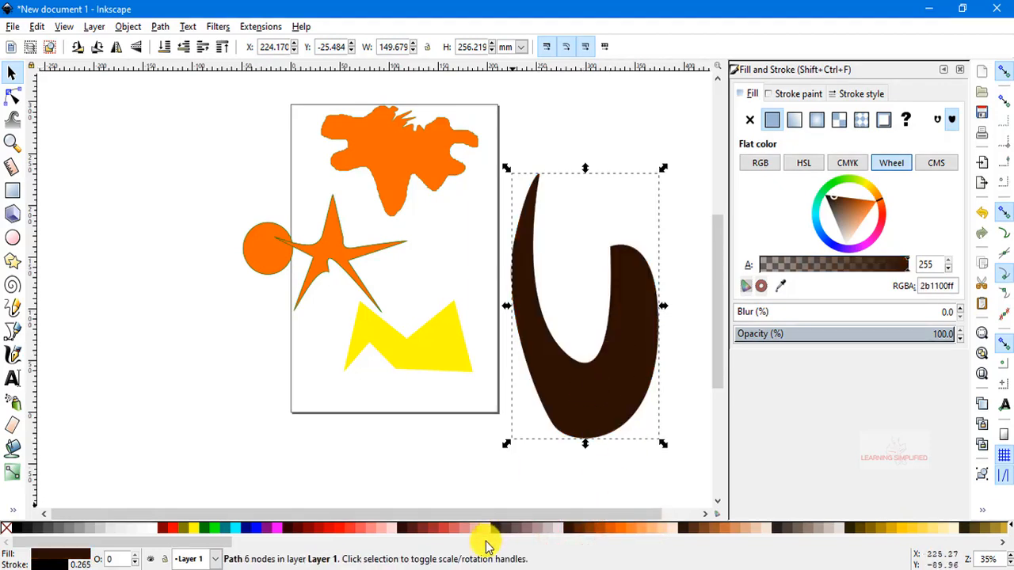
{"action": "left_click", "coordinate": [442, 529]}
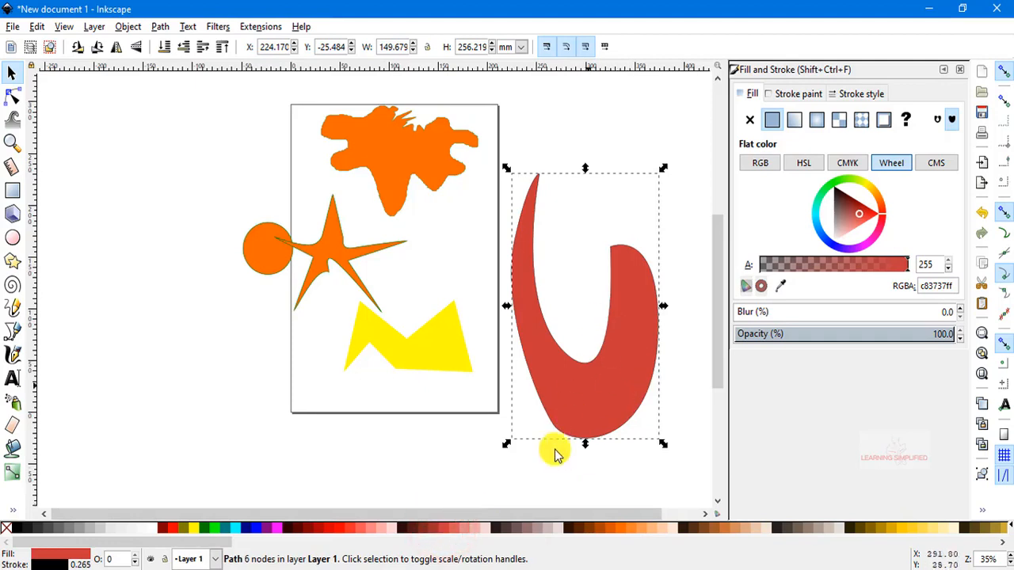
- Give the hook-shaped path a yellow ffcc00 stroke and set its stroke width to 4.765 mm
{"action": "left_click", "coordinate": [903, 532], "text": "shift"}
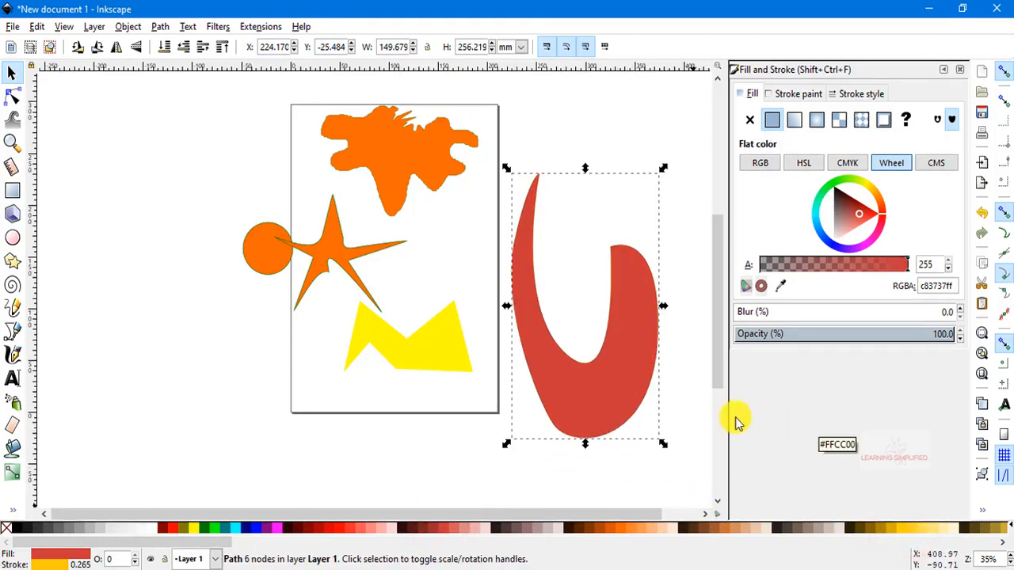
{"action": "left_click", "coordinate": [852, 96]}
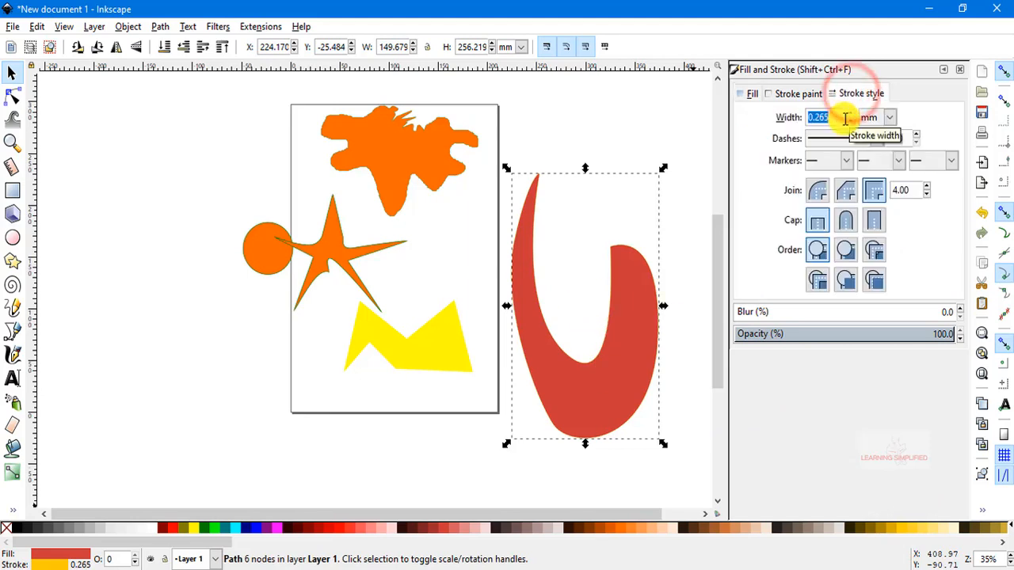
{"action": "left_click", "coordinate": [849, 113]}
{"action": "left_click", "coordinate": [852, 117]}
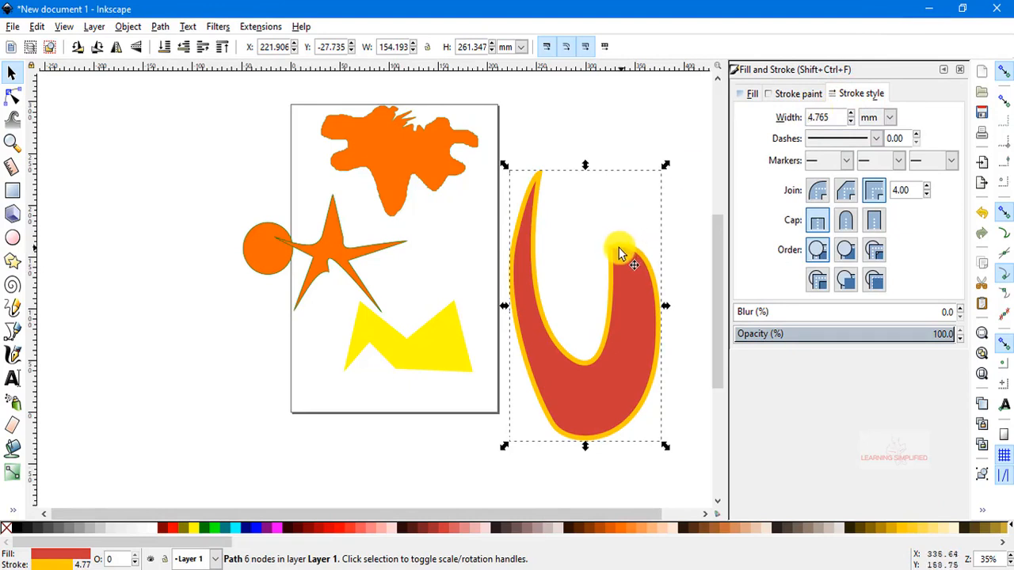
- Reshape the hook-shaped path by raising its inner-curve node and pulling its right tip, right-edge and lower-left nodes outward
{"action": "left_click", "coordinate": [11, 96]}
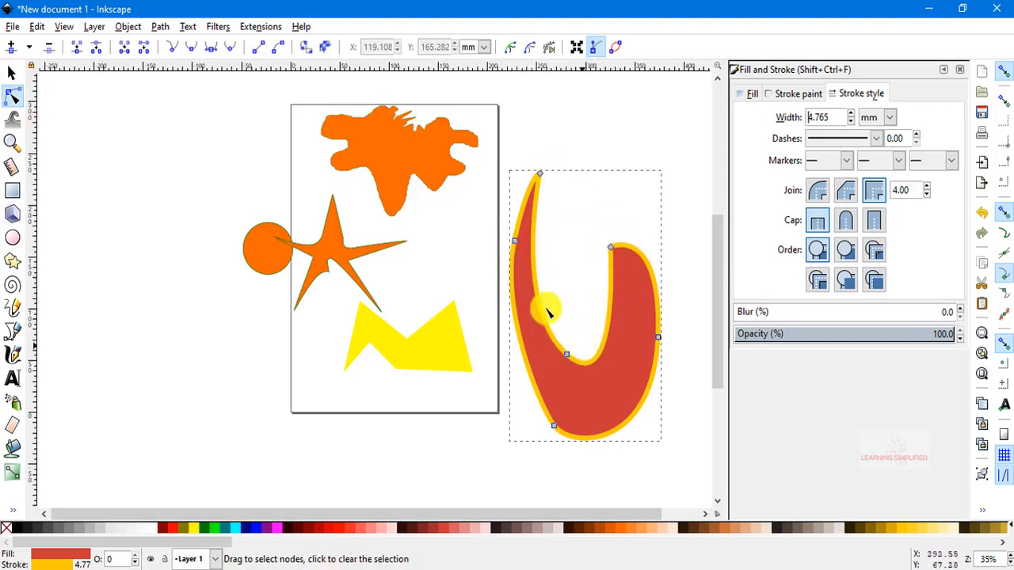
{"action": "left_click_drag", "start_coordinate": [566, 354], "coordinate": [572, 302]}
{"action": "left_click_drag", "start_coordinate": [611, 245], "coordinate": [632, 230]}
{"action": "left_click_drag", "start_coordinate": [657, 336], "coordinate": [687, 339]}
{"action": "left_click_drag", "start_coordinate": [554, 426], "coordinate": [539, 425]}
- Insert a node on the shape's lower-right curve, pull it outward, and delete the old node on the right edge
{"action": "double_click", "coordinate": [636, 424]}
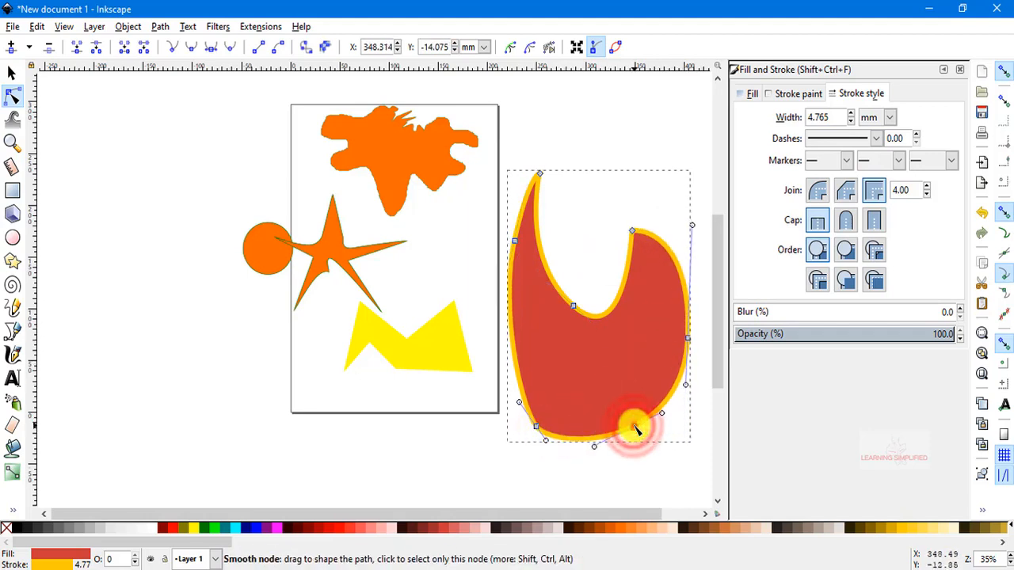
{"action": "left_click_drag", "start_coordinate": [636, 426], "coordinate": [671, 419]}
{"action": "left_click", "coordinate": [644, 442]}
{"action": "double_click", "coordinate": [689, 339]}
{"action": "key", "text": "Delete"}
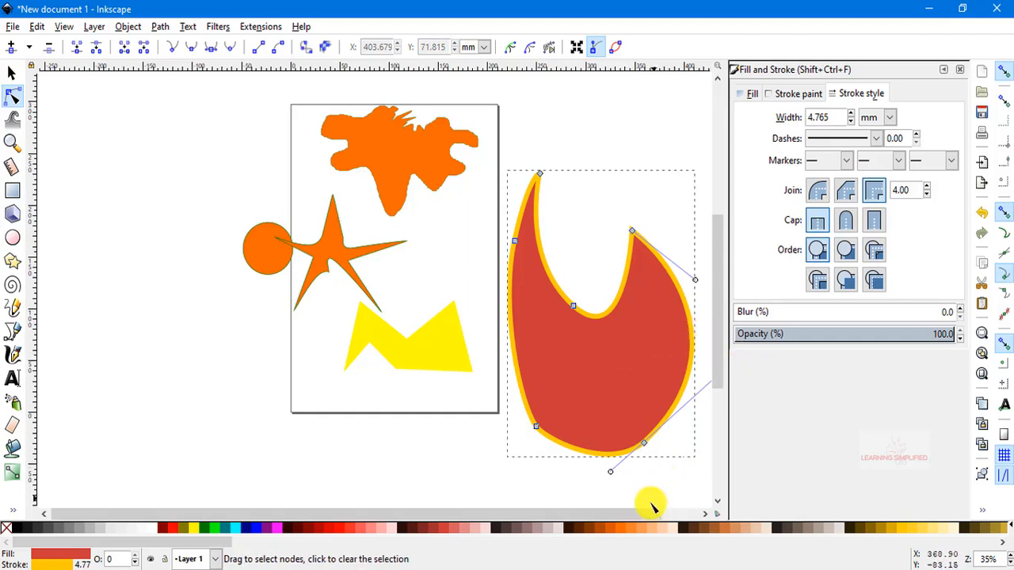
- Insert a node on the shape's right edge at about X 408.1, Y 68.8 mm and delete it again
{"action": "left_click_drag", "start_coordinate": [645, 515], "coordinate": [679, 515]}
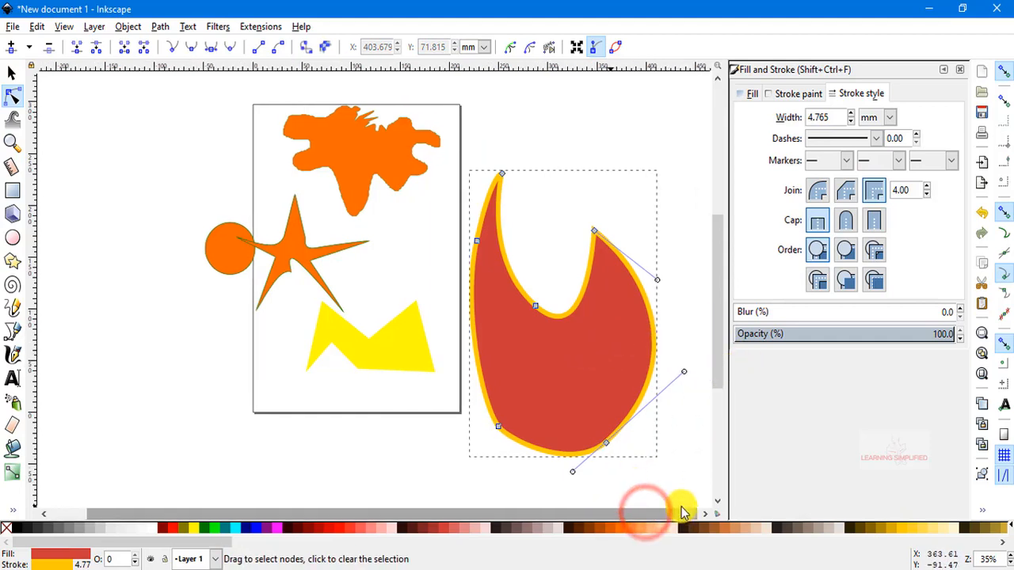
{"action": "double_click", "coordinate": [656, 342]}
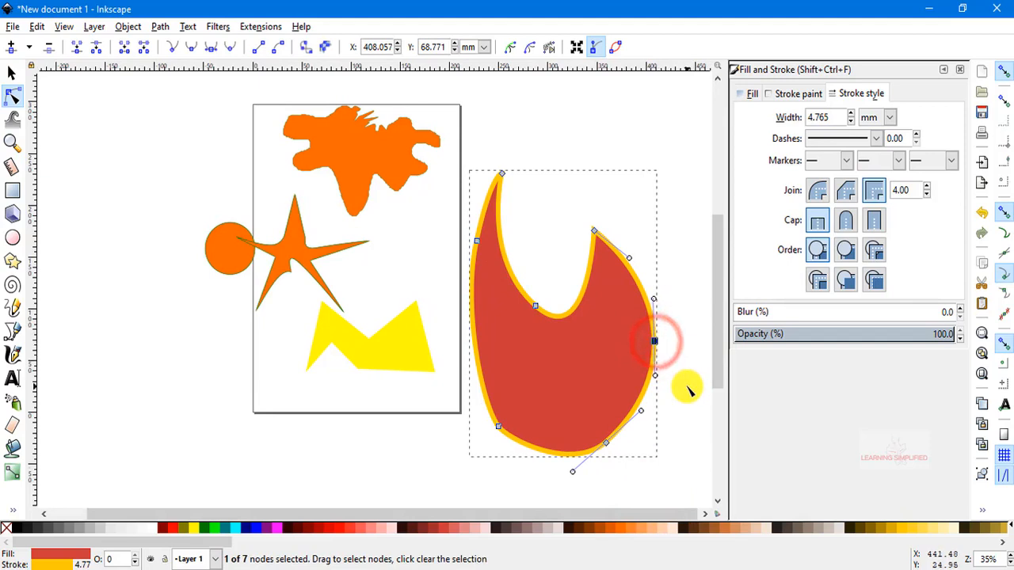
{"action": "key", "text": "Delete"}
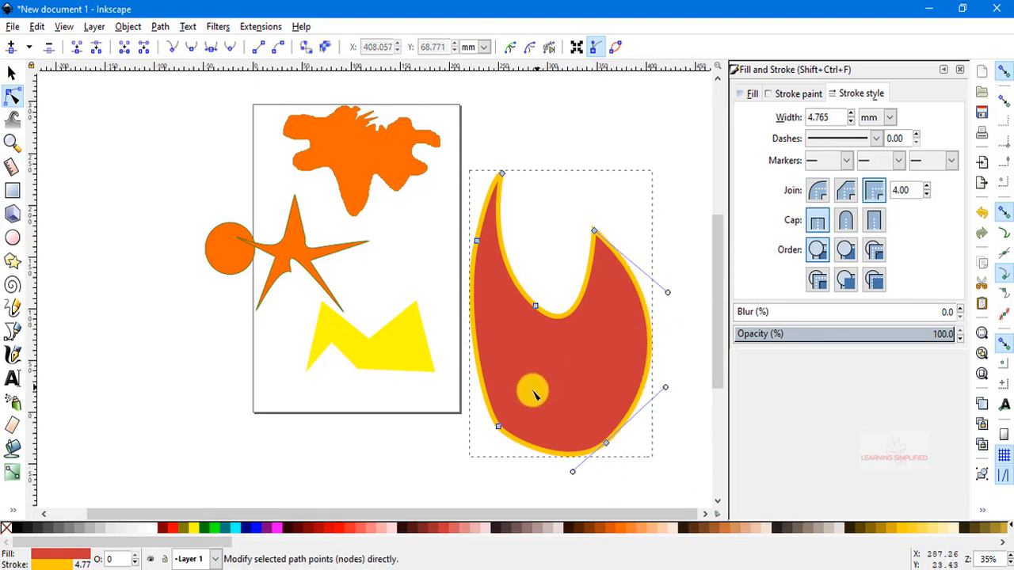
- Move the shape's lower-left node to about X 232.8, Y -23.4 mm and its upper tip to about X 319.0, Y 271.4 mm
{"action": "left_click_drag", "start_coordinate": [498, 426], "coordinate": [481, 437]}
{"action": "double_click", "coordinate": [540, 301]}
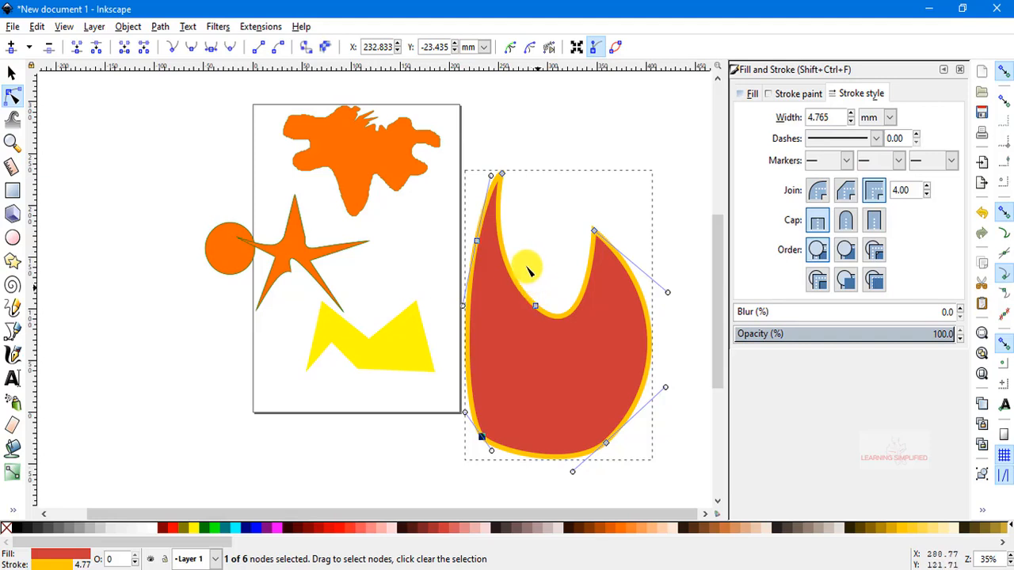
{"action": "left_click_drag", "start_coordinate": [504, 174], "coordinate": [536, 145]}
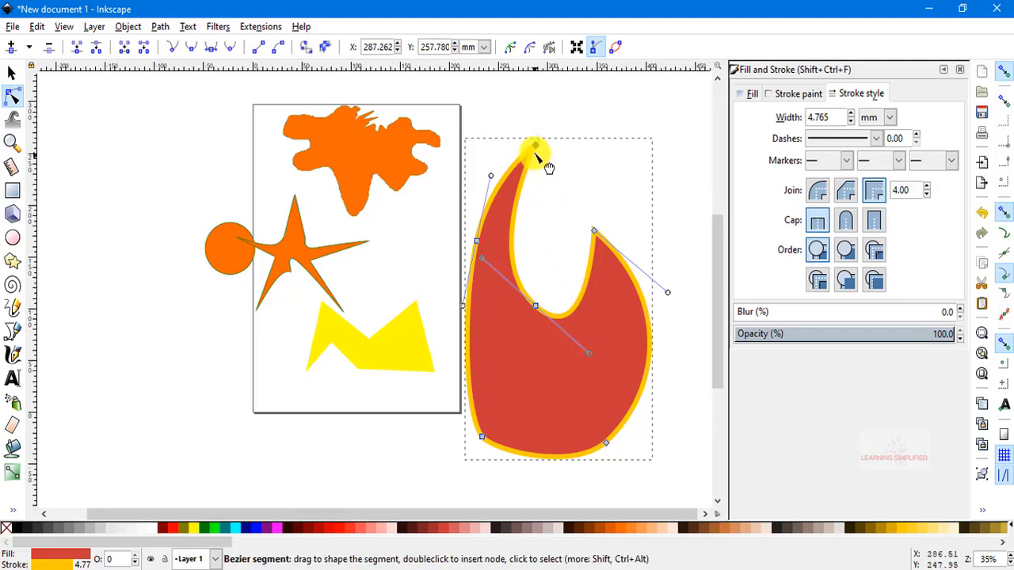
{"action": "left_click_drag", "start_coordinate": [536, 145], "coordinate": [566, 132]}
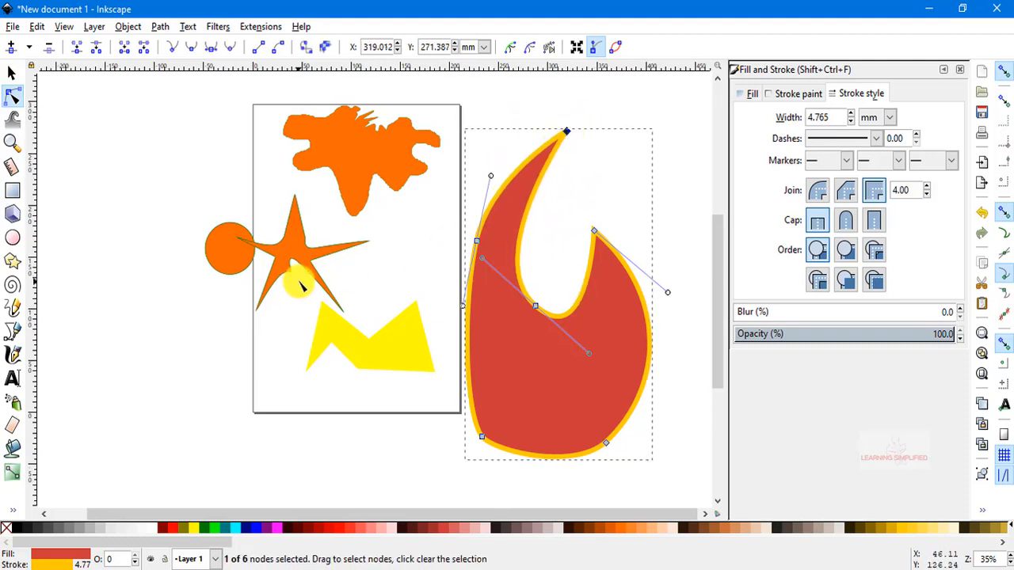
- Draw a rectangle beside the page's upper-left corner and resize it by its corners to about 154 by 82 mm
{"action": "left_click", "coordinate": [12, 190]}
{"action": "left_click_drag", "start_coordinate": [72, 124], "coordinate": [236, 211]}
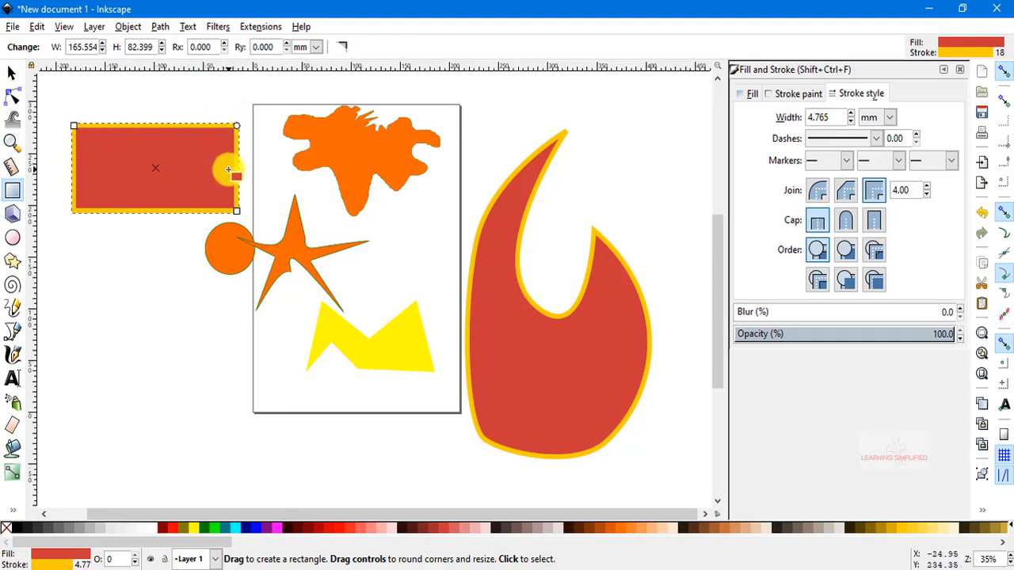
{"action": "left_click_drag", "start_coordinate": [74, 126], "coordinate": [113, 119]}
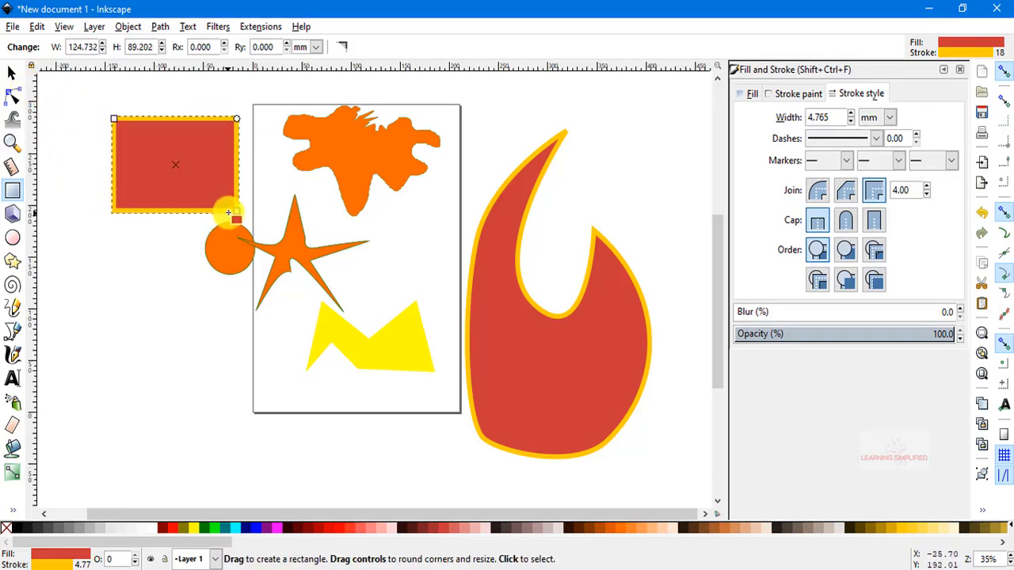
{"action": "left_click_drag", "start_coordinate": [237, 211], "coordinate": [274, 201]}
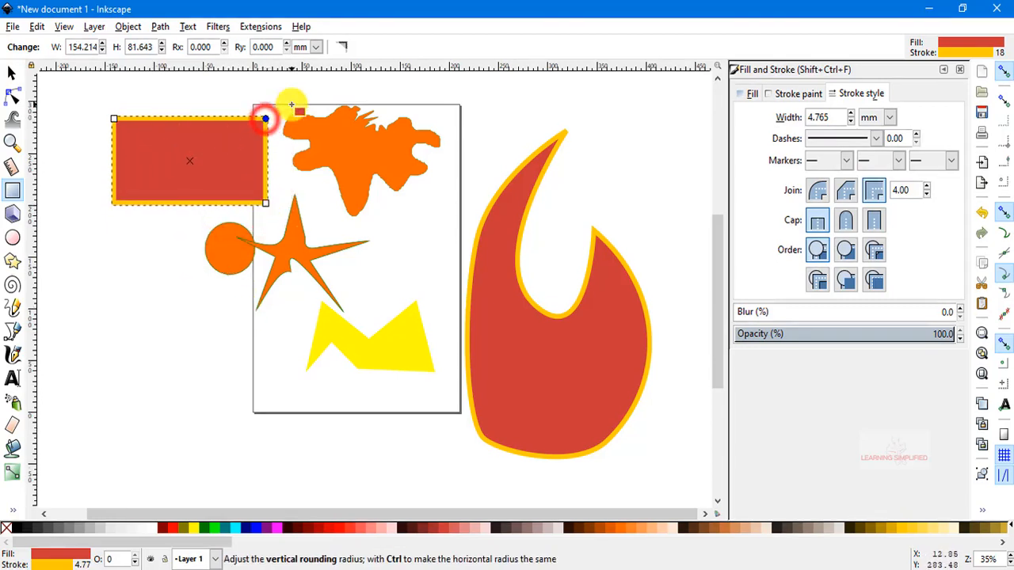
- Round the new rectangle's corners and select it as a whole object
{"action": "left_click_drag", "start_coordinate": [290, 104], "coordinate": [285, 139]}
{"action": "left_click", "coordinate": [11, 72]}
{"action": "left_click", "coordinate": [214, 187]}
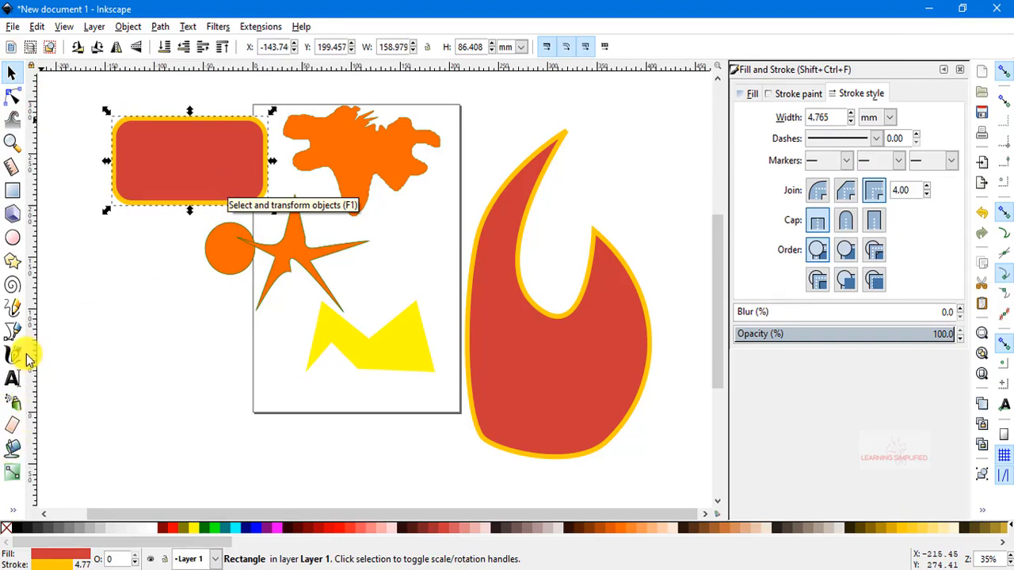
- Draw a diagonal two-node straight Bezier path about 55 mm wide and 69 mm high below the rounded rectangle and select it
{"action": "left_click", "coordinate": [12, 331]}
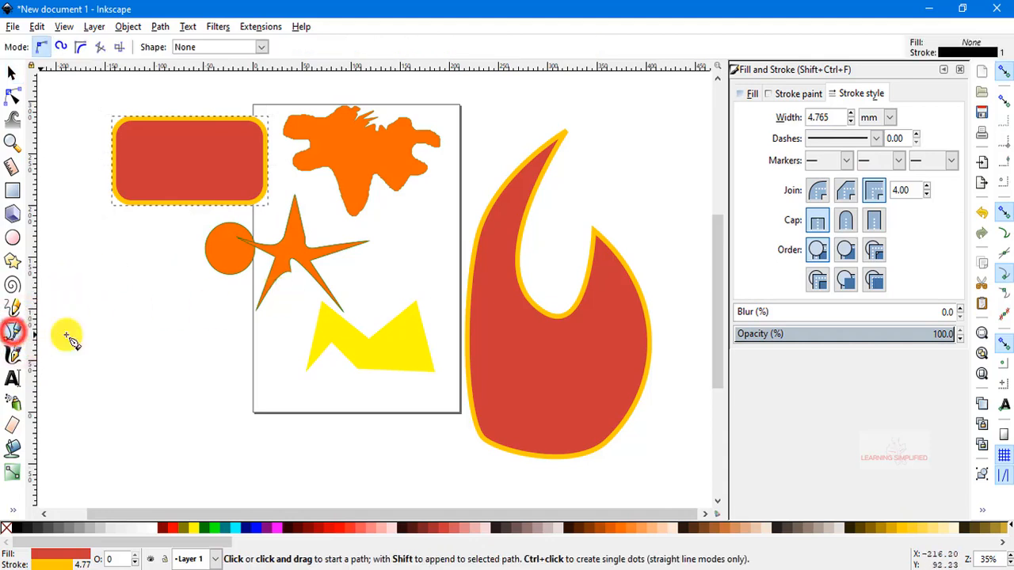
{"action": "left_click", "coordinate": [115, 243]}
{"action": "left_click", "coordinate": [168, 314]}
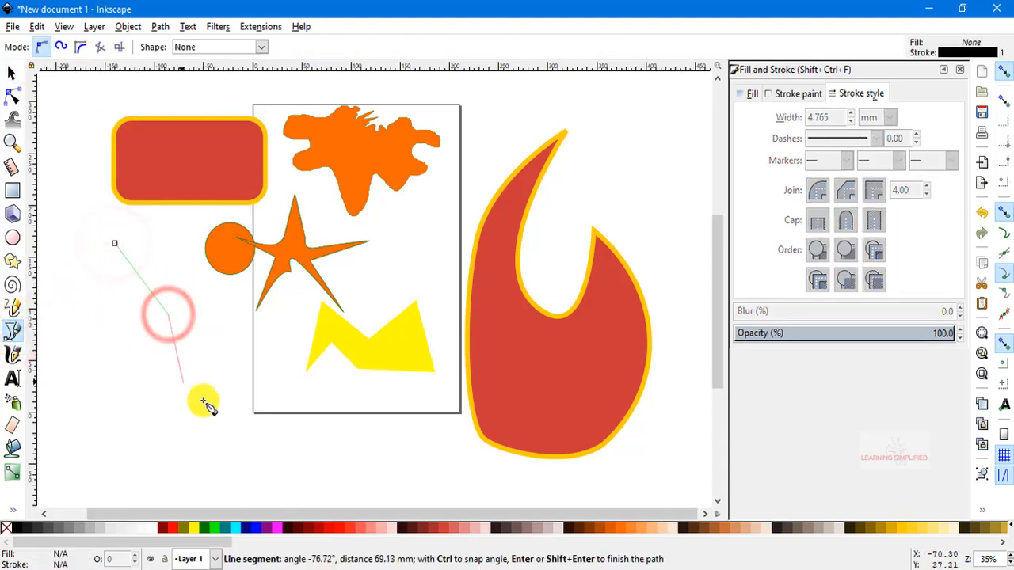
{"action": "key", "text": "Return"}
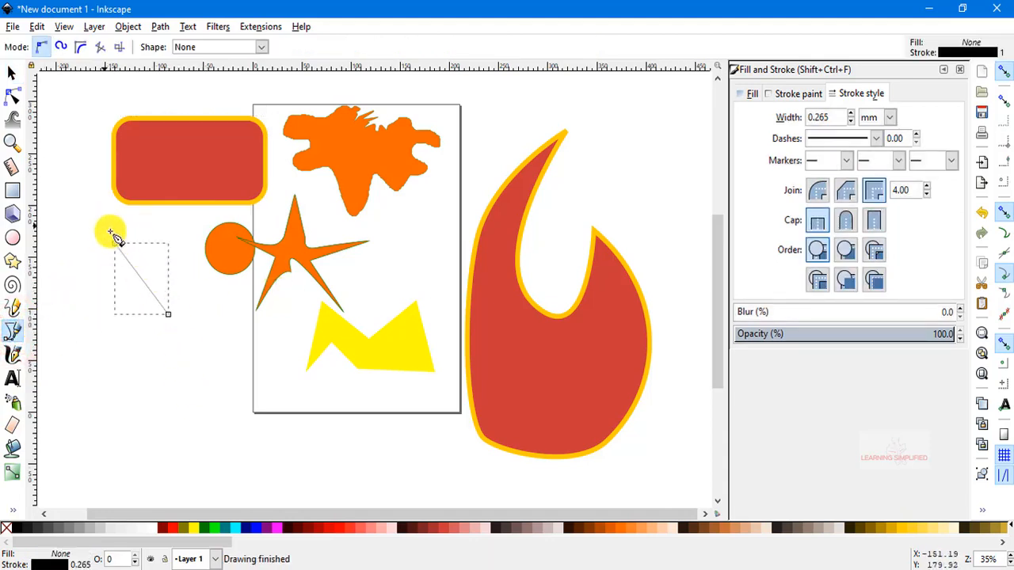
{"action": "left_click", "coordinate": [14, 74]}
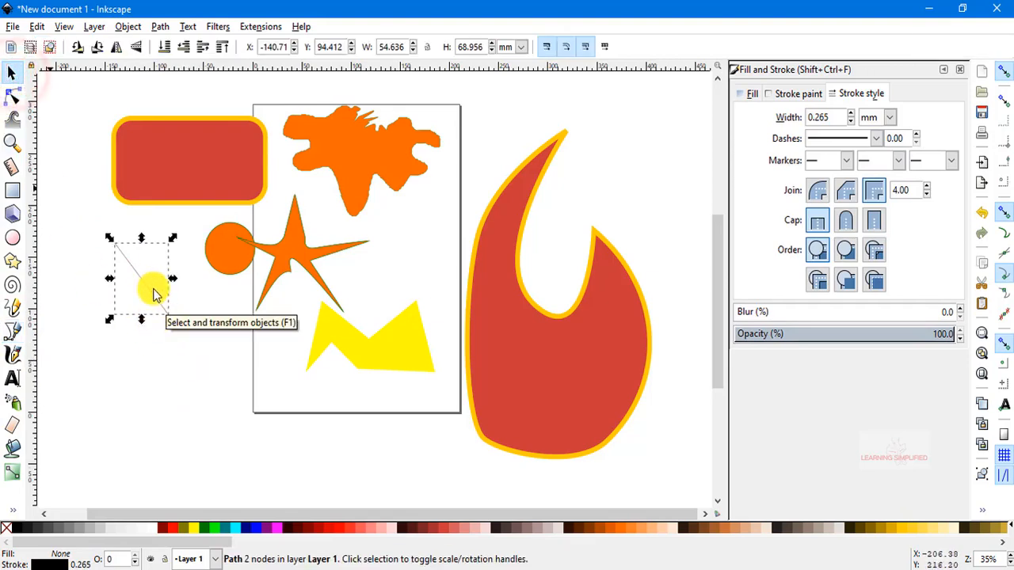